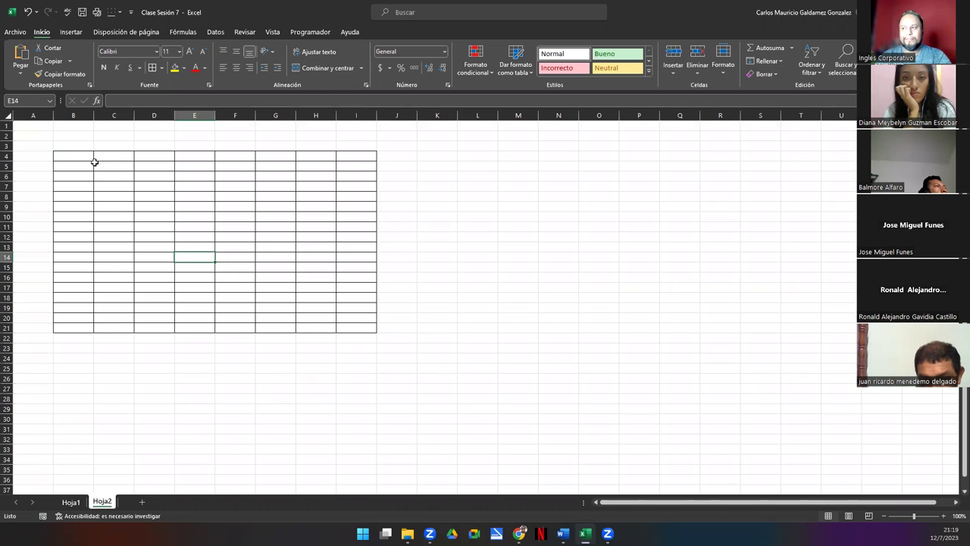
- Fill the header row B4:I4 with #, DUI, Carnet, Nombre, Apellido, Edad, Sexo and Sueldo
left_click(72, 153)
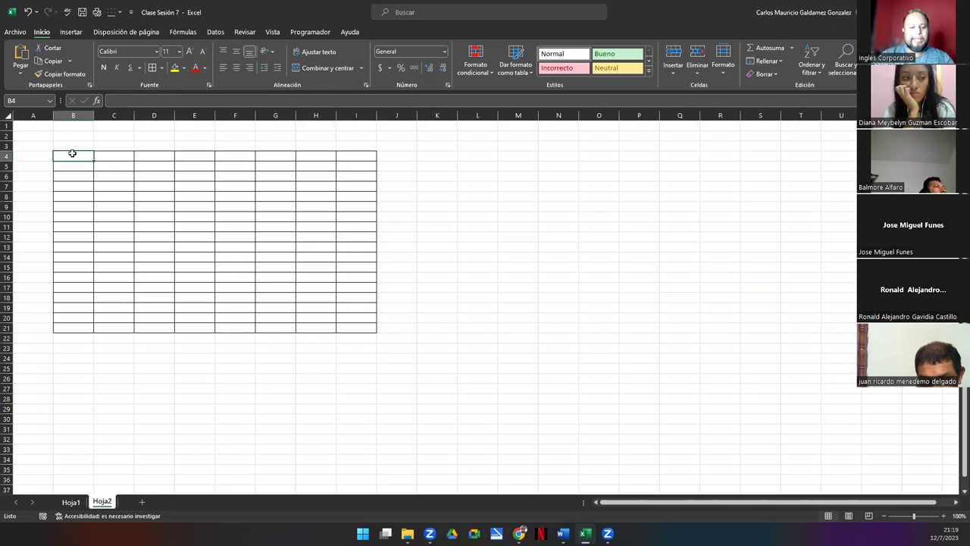
type("#")
key("Tab")
type("DUI")
key("Tab")
type("Carnet")
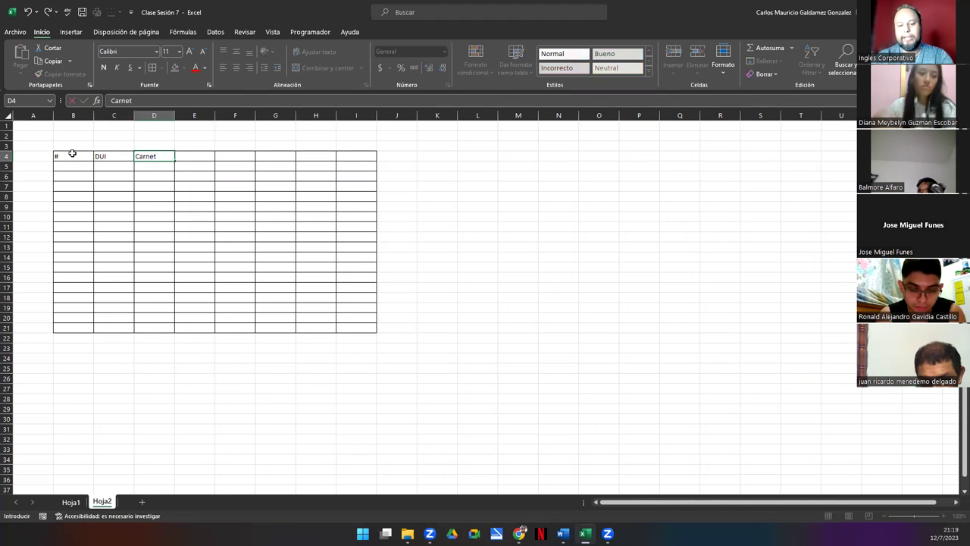
key("Tab")
type("Nombre")
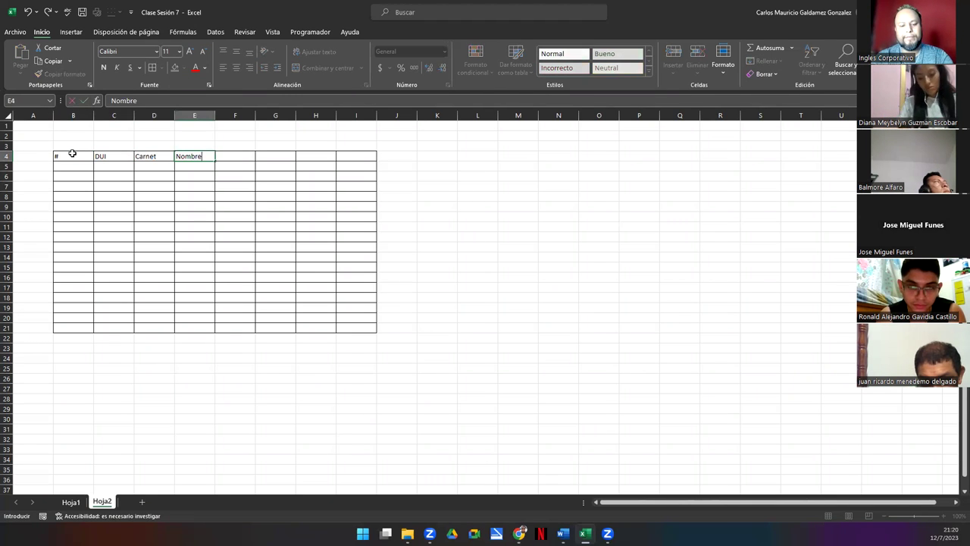
key("Tab")
type("Apellido")
key("Tab")
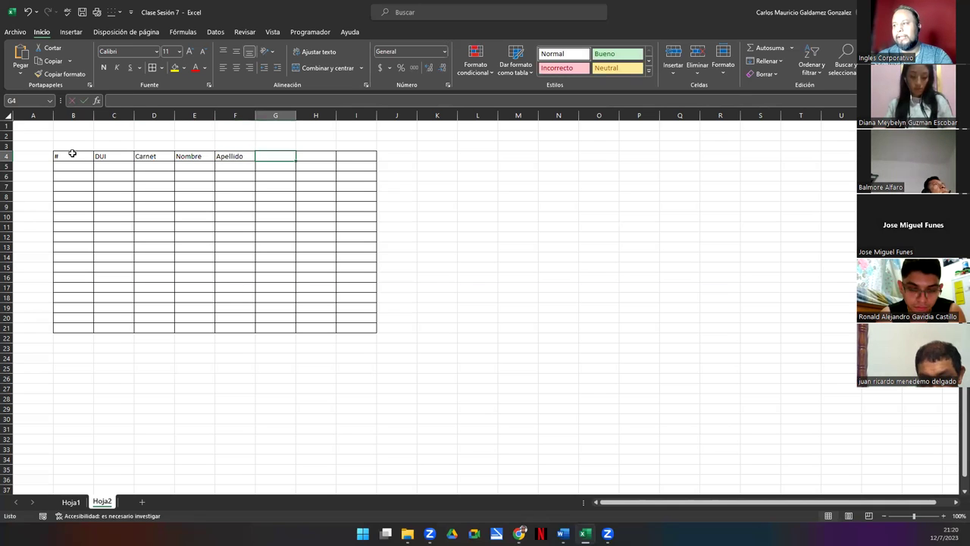
type("Edad")
key("Tab")
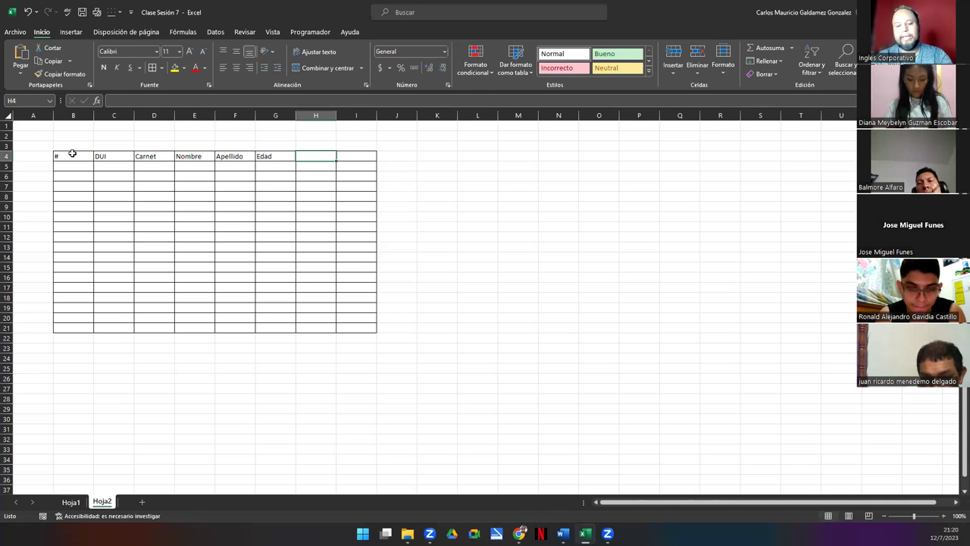
type("Sexo")
key("Tab")
type("Sueldo")
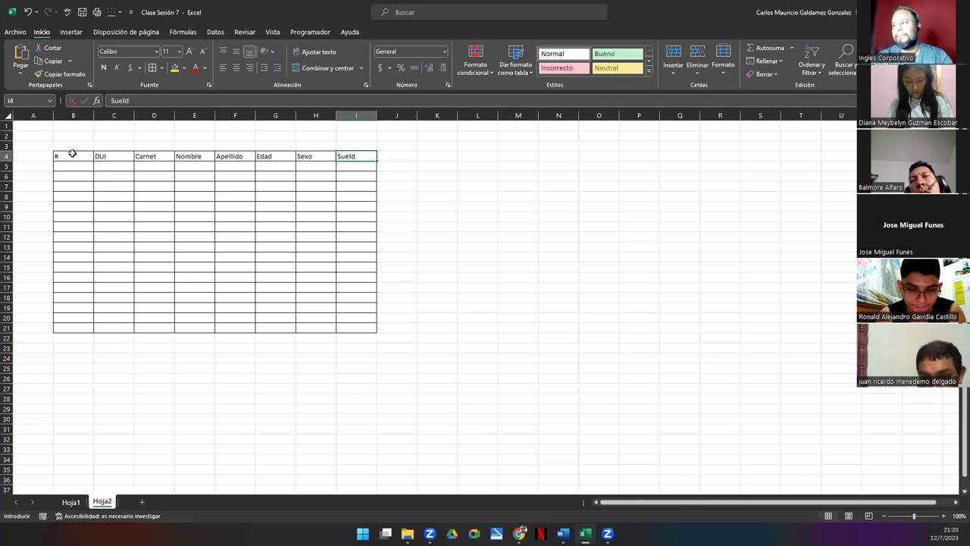
key("Return")
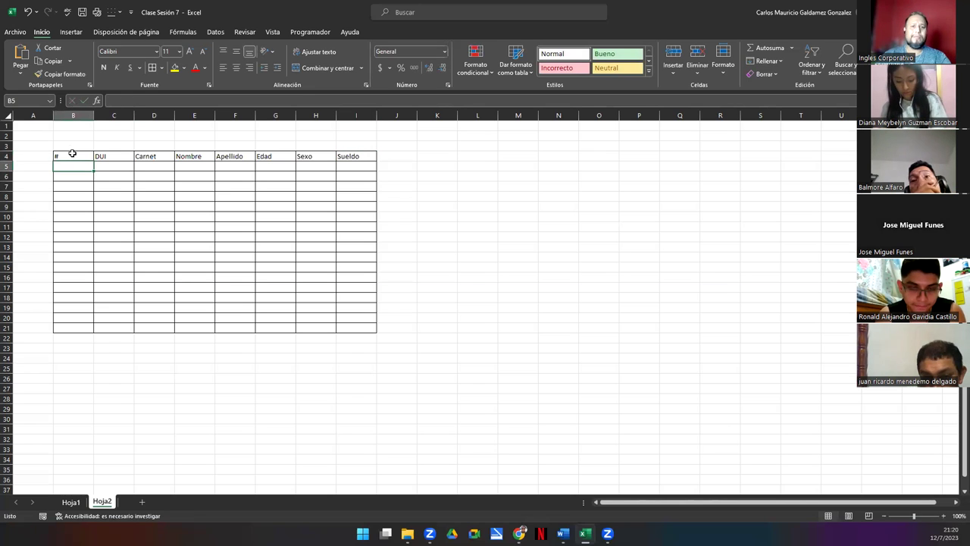
- Preview how the bordered grid B4:I21 would print, and return to the sheet
left_click_drag(76, 156, 344, 330)
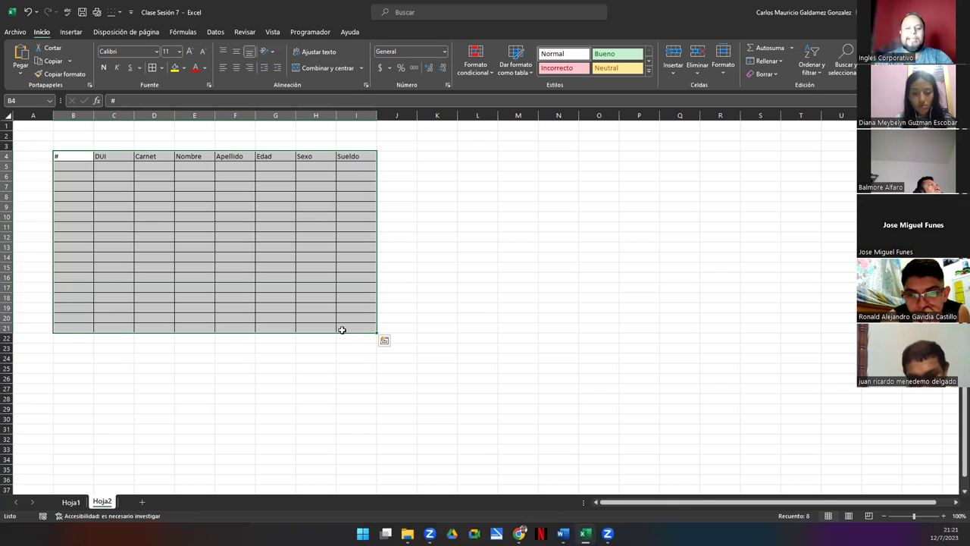
key("ctrl+p")
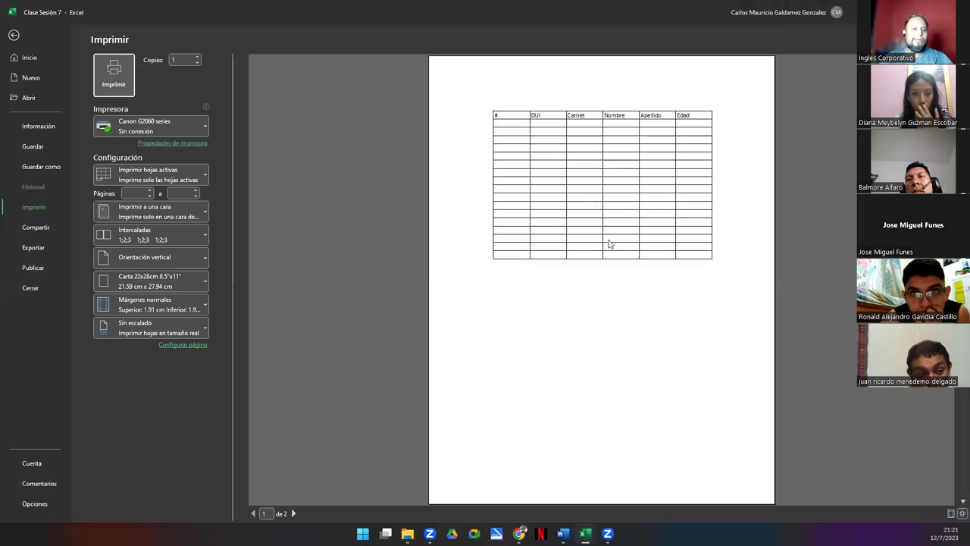
key("Escape")
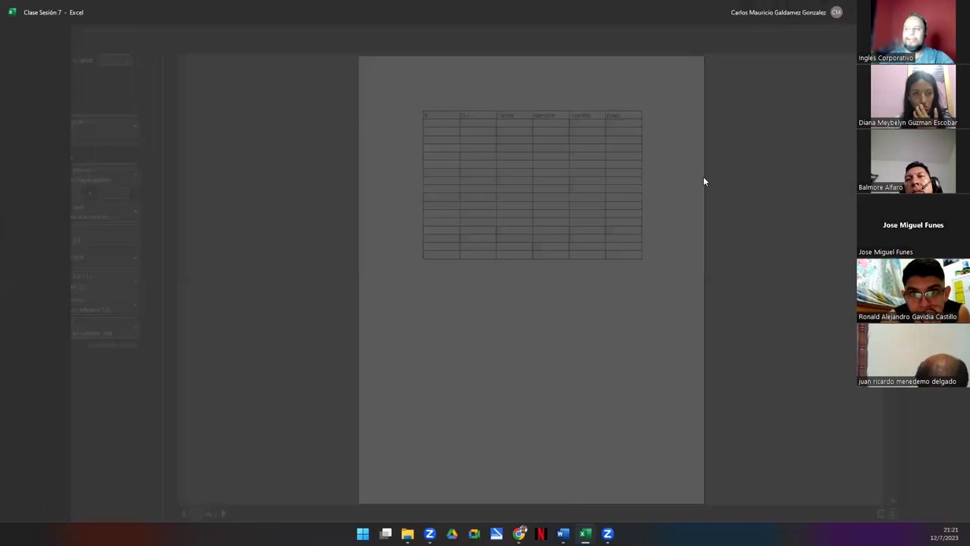
- Remove all borders from B4:I21 and check the print preview of the sheet without them
left_click_drag(59, 159, 339, 328)
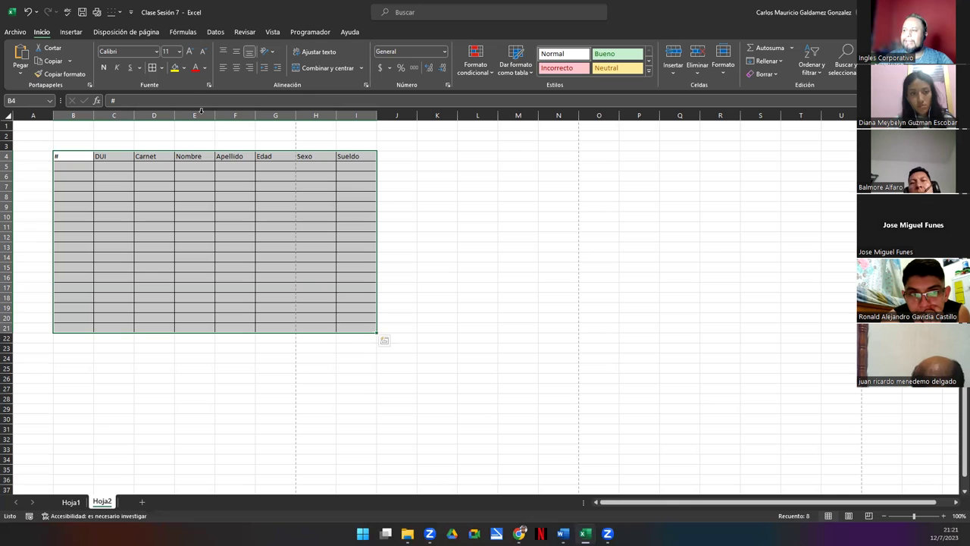
left_click(161, 67)
left_click(180, 154)
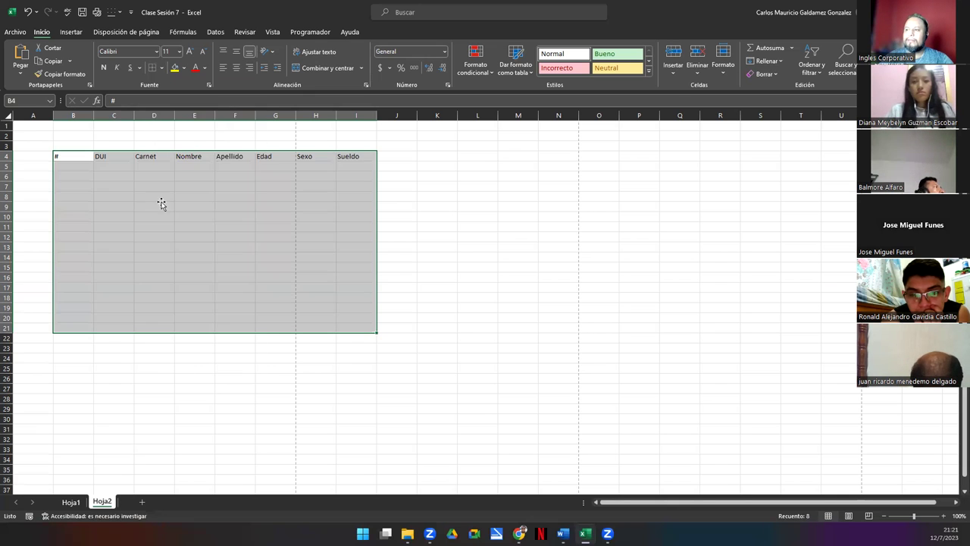
left_click(160, 205)
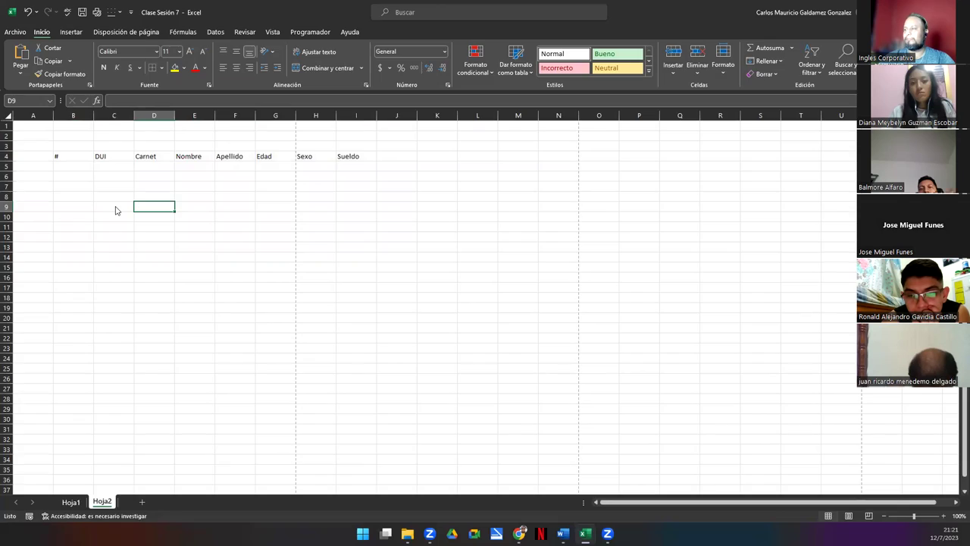
key("ctrl+p")
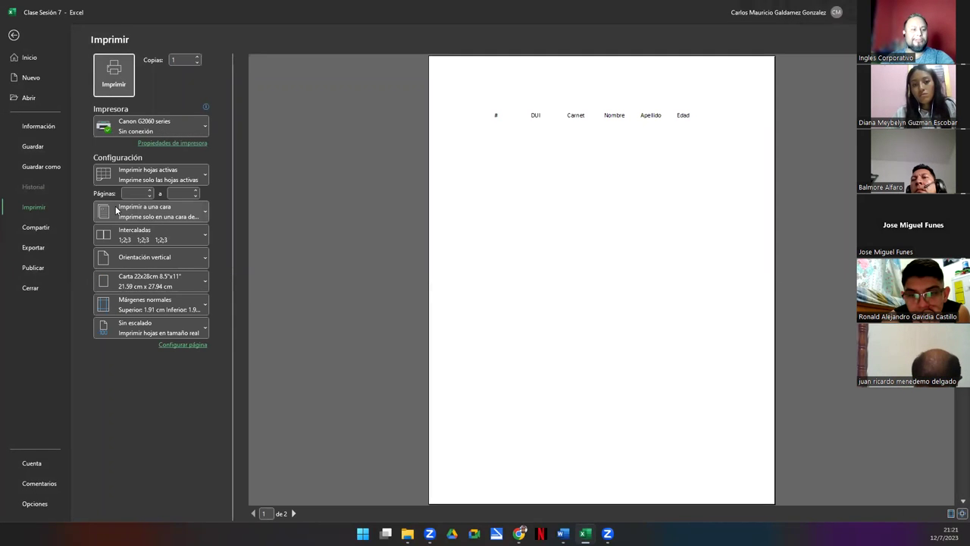
key("Escape")
- Apply all borders to the range B4:I16
left_click_drag(67, 156, 338, 272)
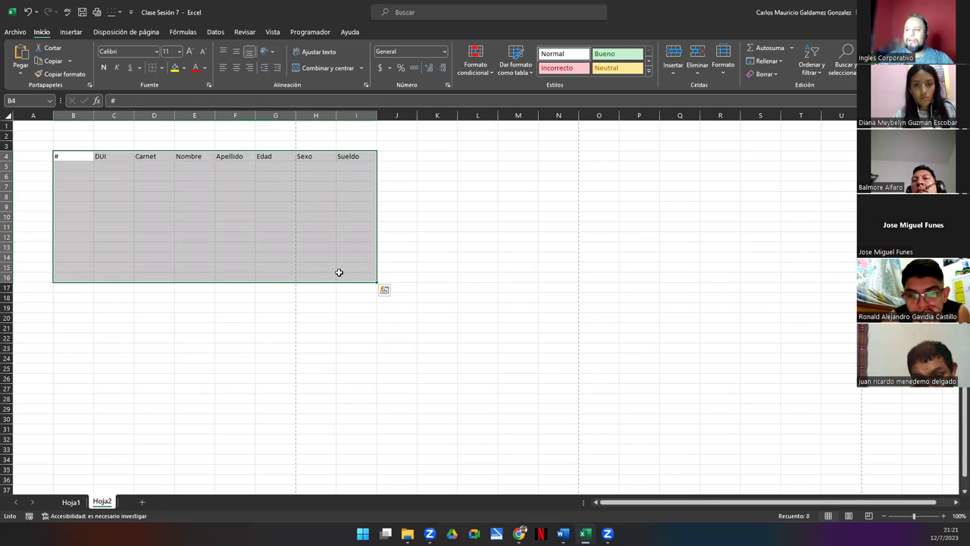
left_click(162, 69)
left_click(189, 173)
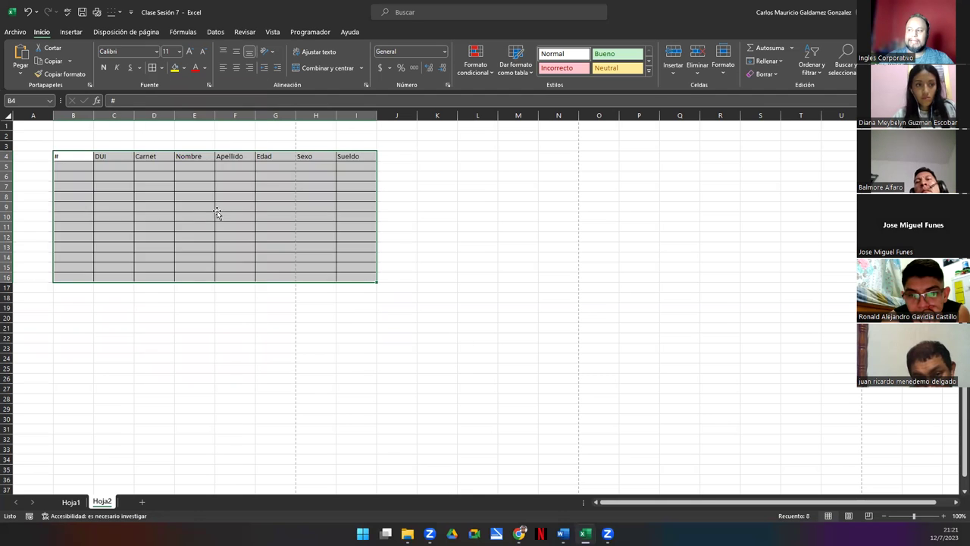
left_click(217, 213)
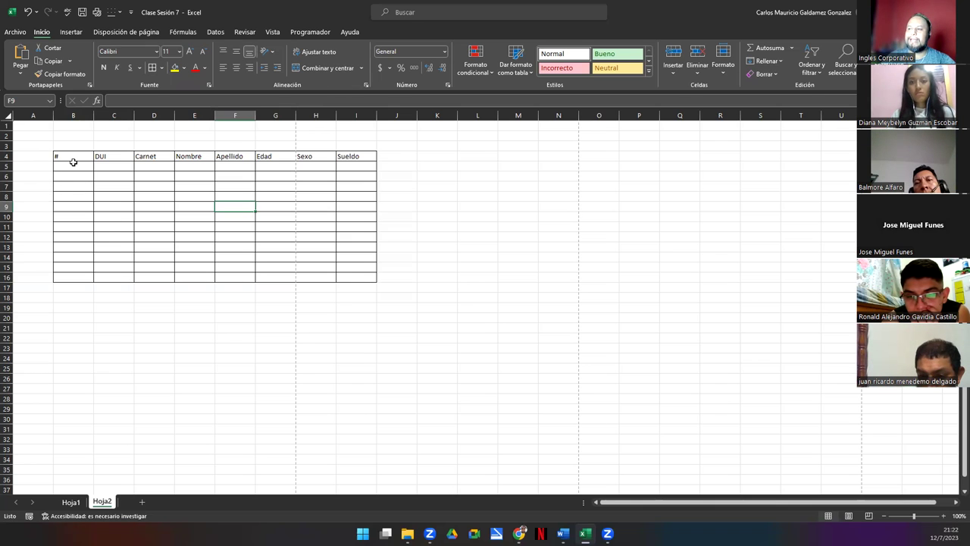
- Copy the bordered grid B4:I16 and paste the duplicate starting at cell K4
left_click_drag(60, 156, 359, 275)
key("ctrl+c")
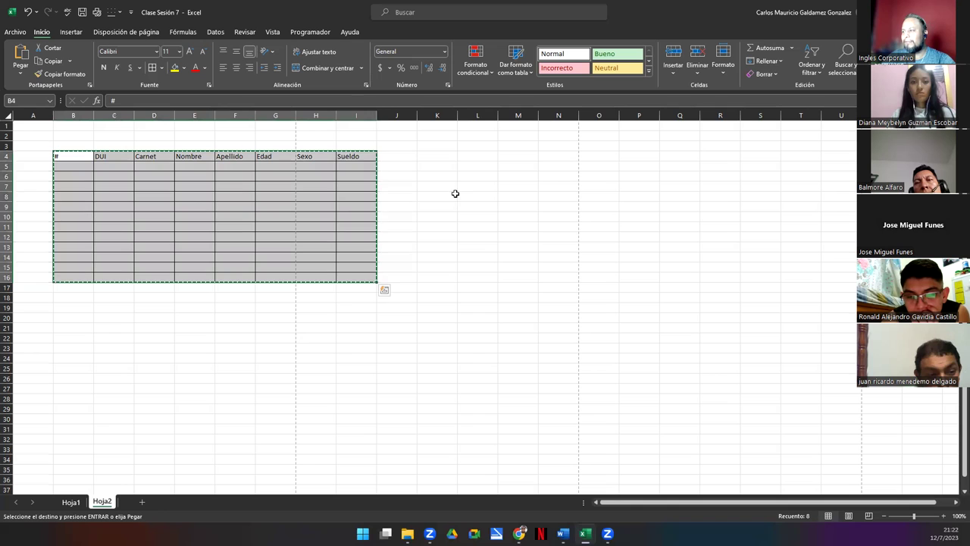
left_click(445, 156)
key("ctrl+v")
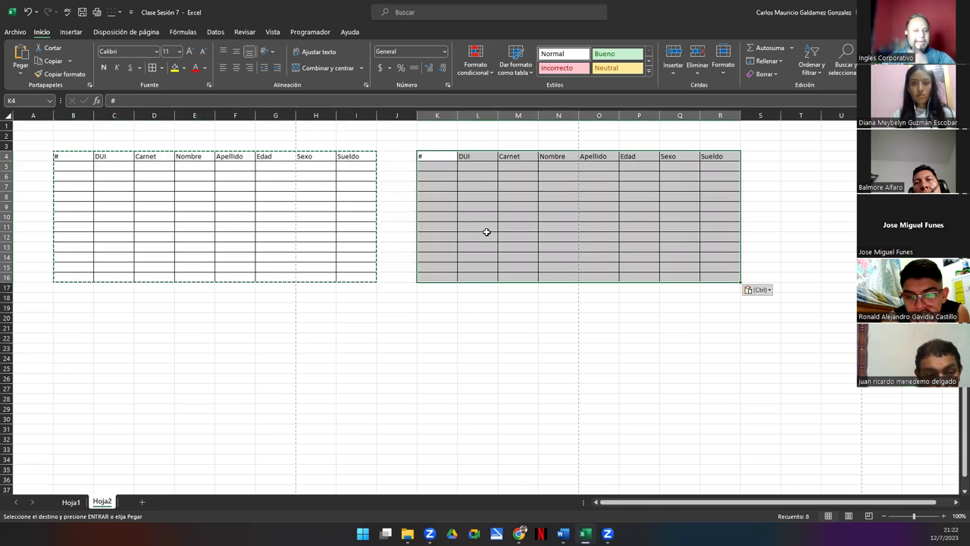
left_click(486, 229)
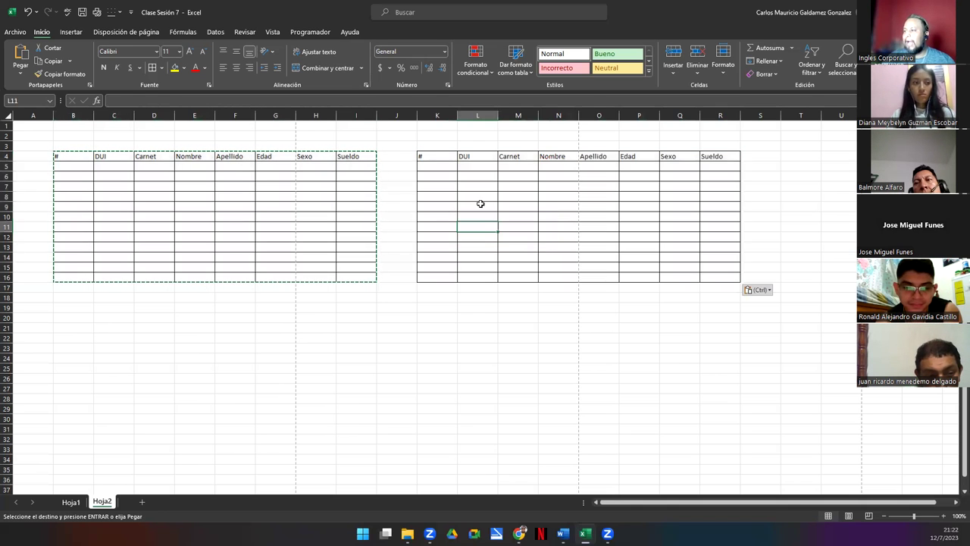
- Convert the copied range K4:R16 into an Excel table whose first row holds the headers
left_click_drag(438, 155, 717, 273)
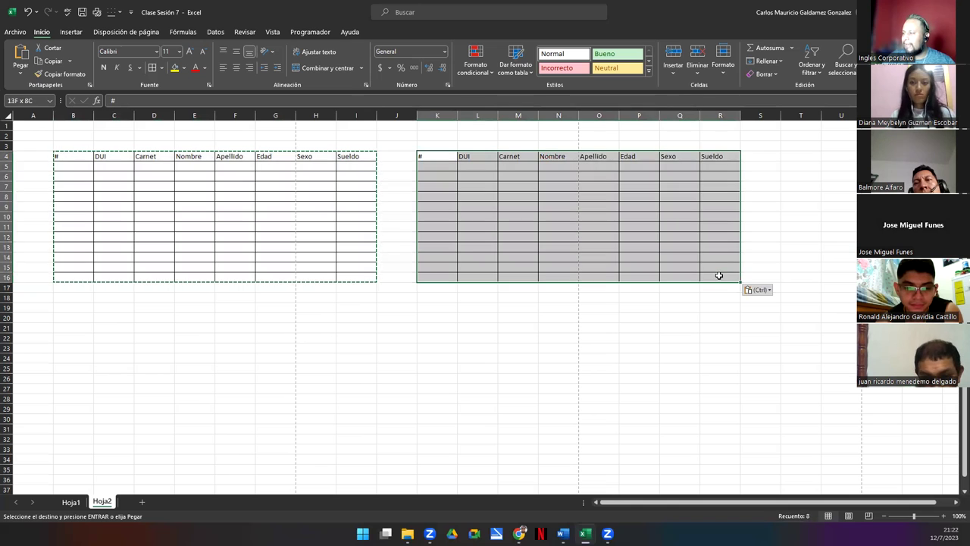
left_click(72, 32)
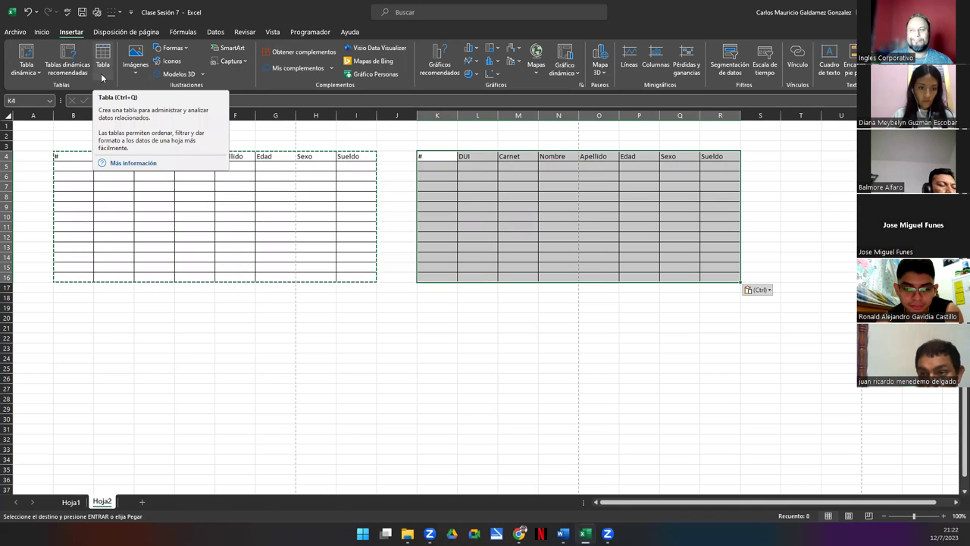
left_click(102, 76)
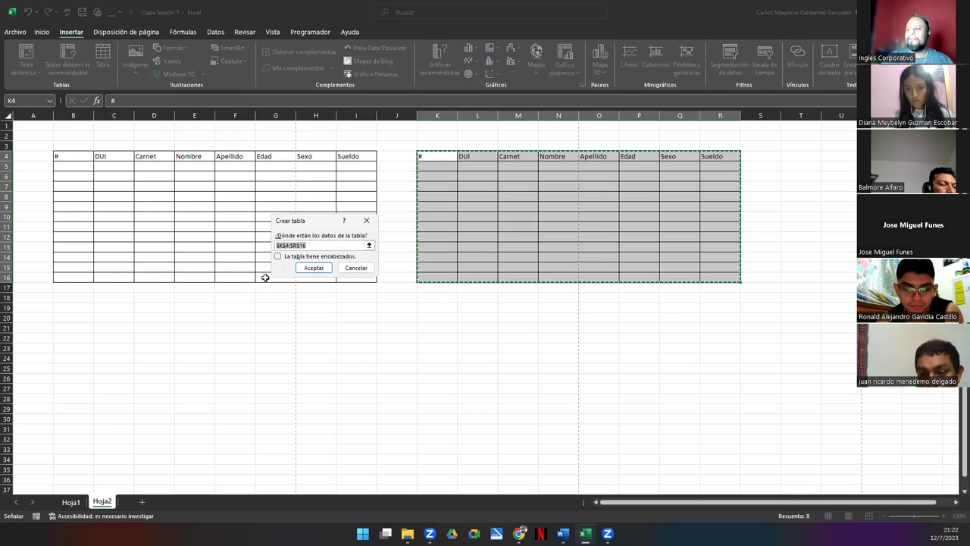
left_click(277, 257)
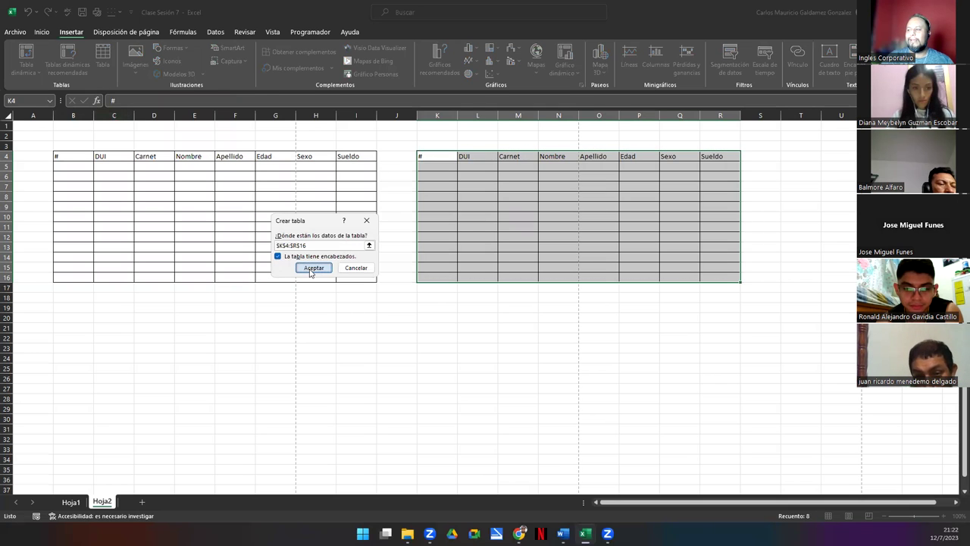
left_click(310, 269)
left_click(467, 234)
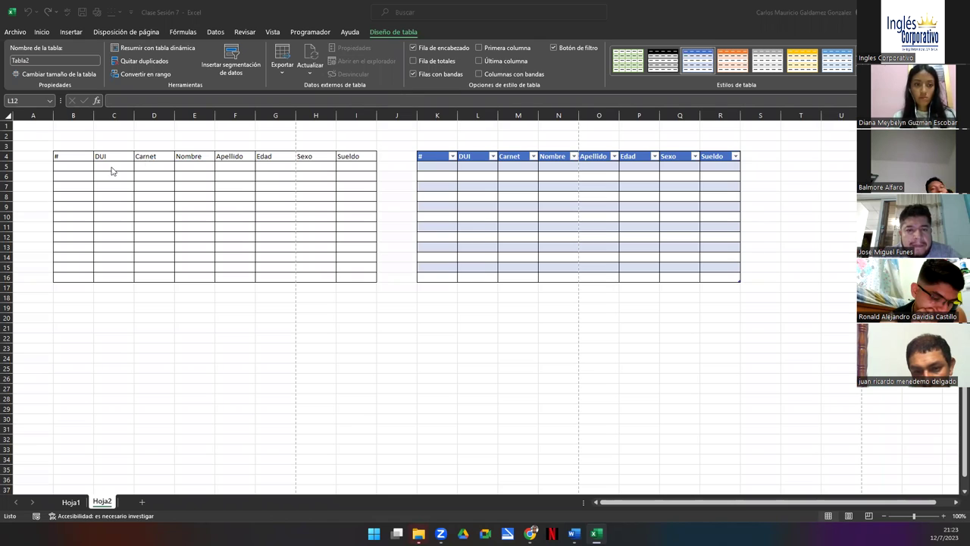
- Compare the plain bordered range B4:I16 with the formatted table K4:R16, including the options offered for each
left_click(76, 156)
left_click_drag(132, 167, 354, 277)
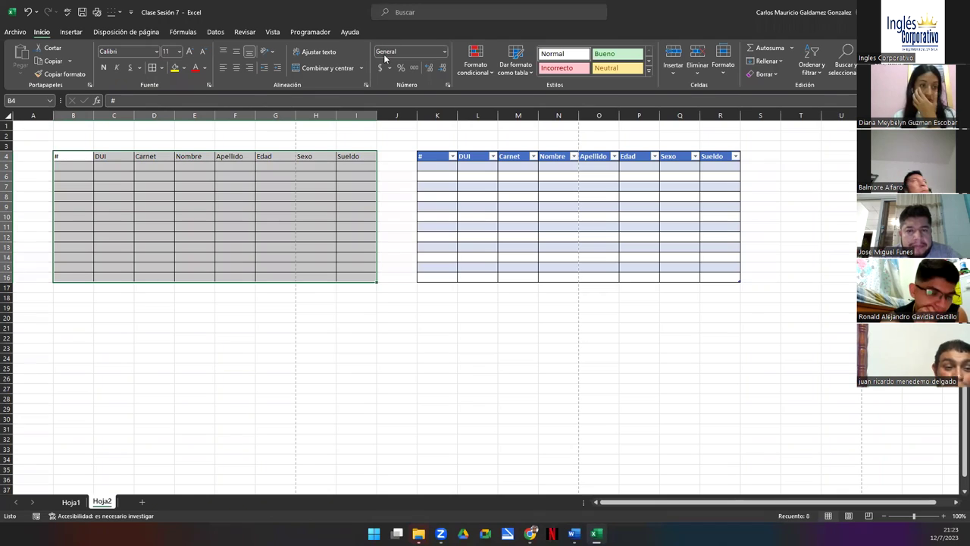
left_click(509, 214)
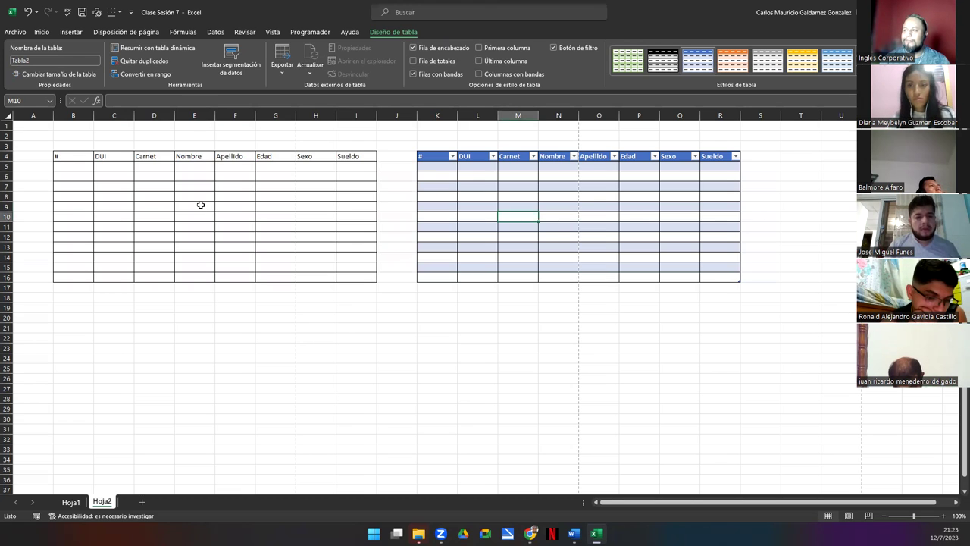
left_click(201, 205)
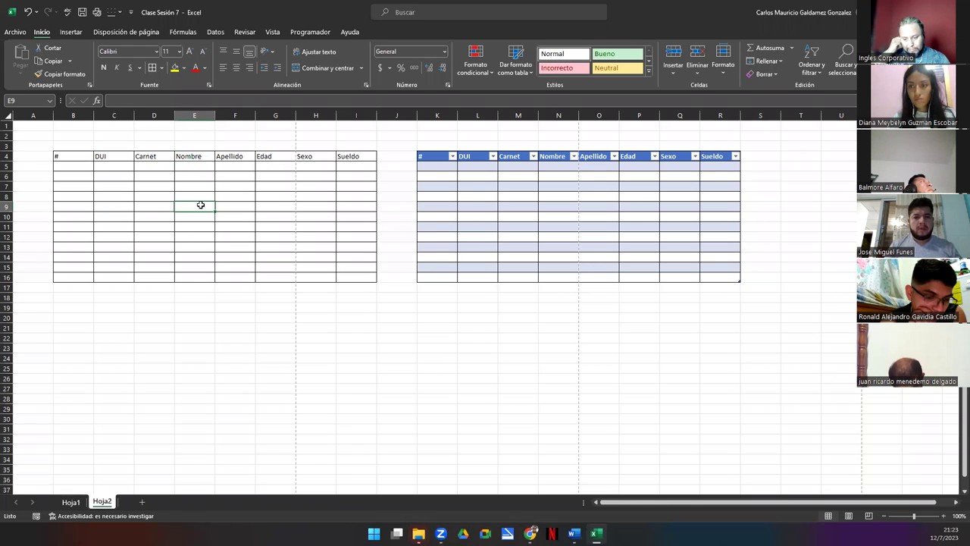
left_click(451, 205)
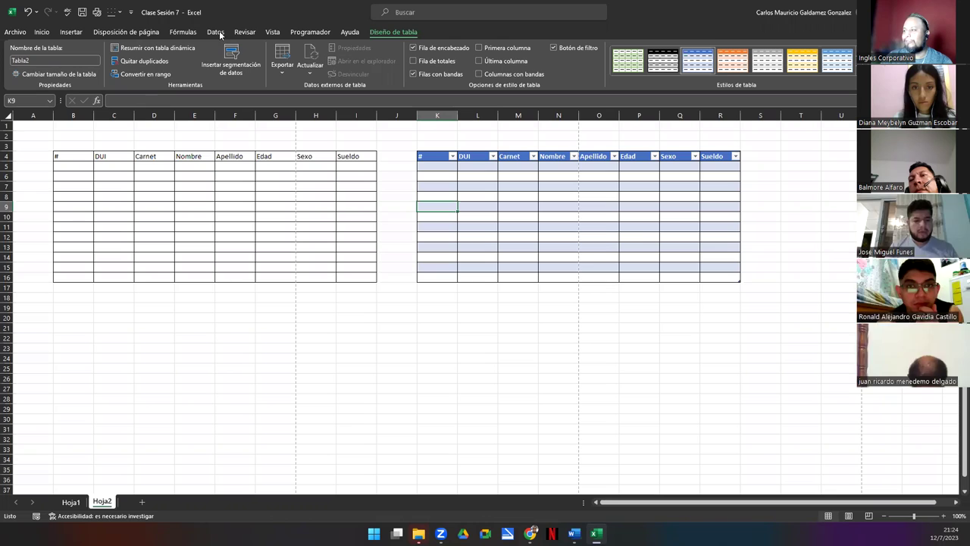
left_click_drag(429, 155, 711, 276)
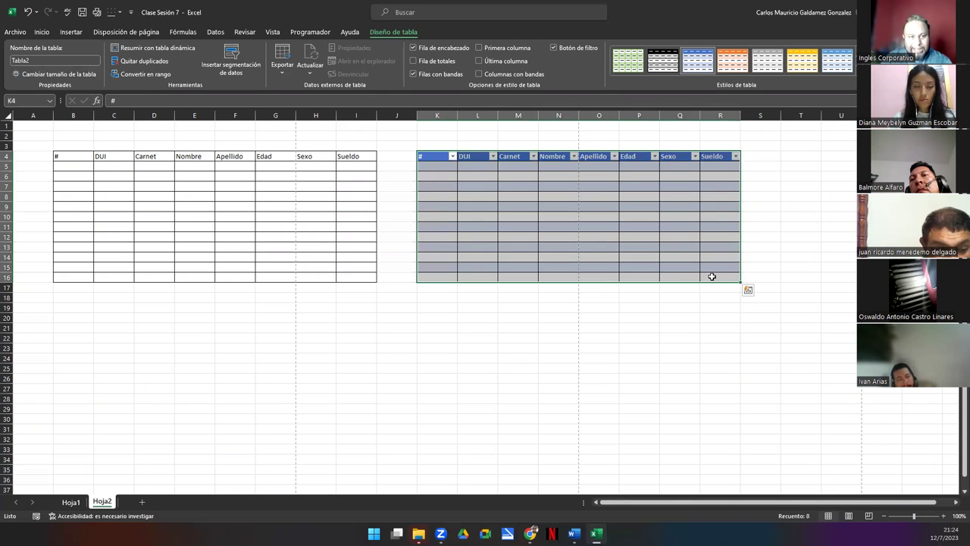
left_click(79, 207)
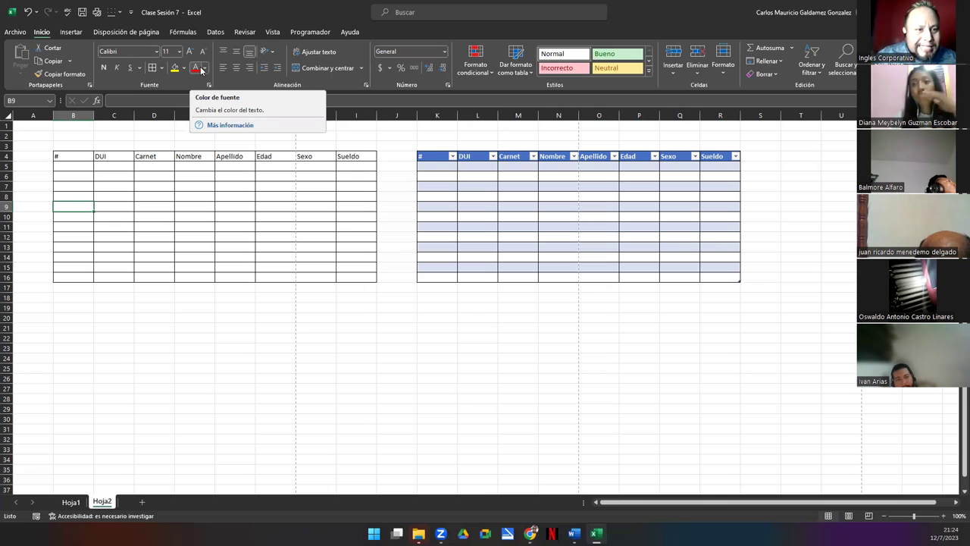
left_click(244, 207)
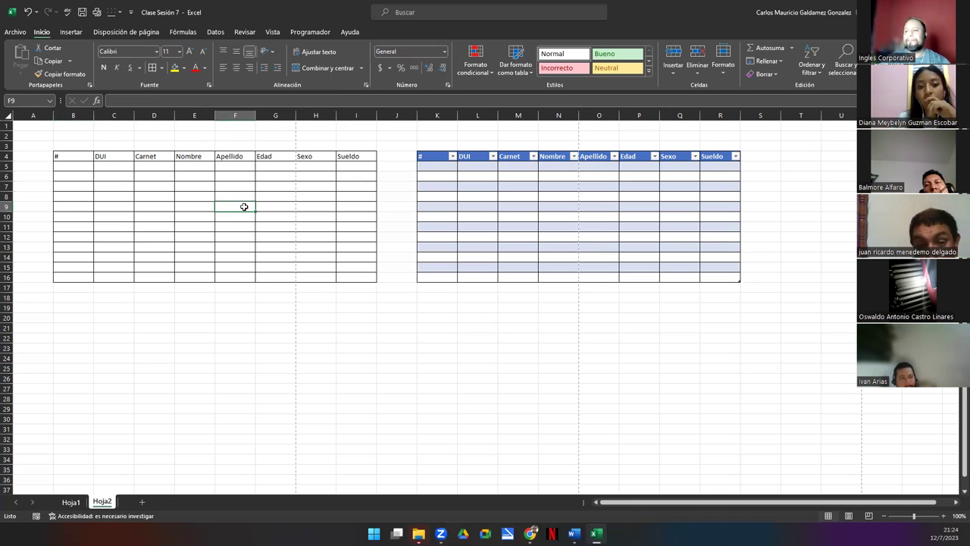
left_click_drag(57, 157, 335, 275)
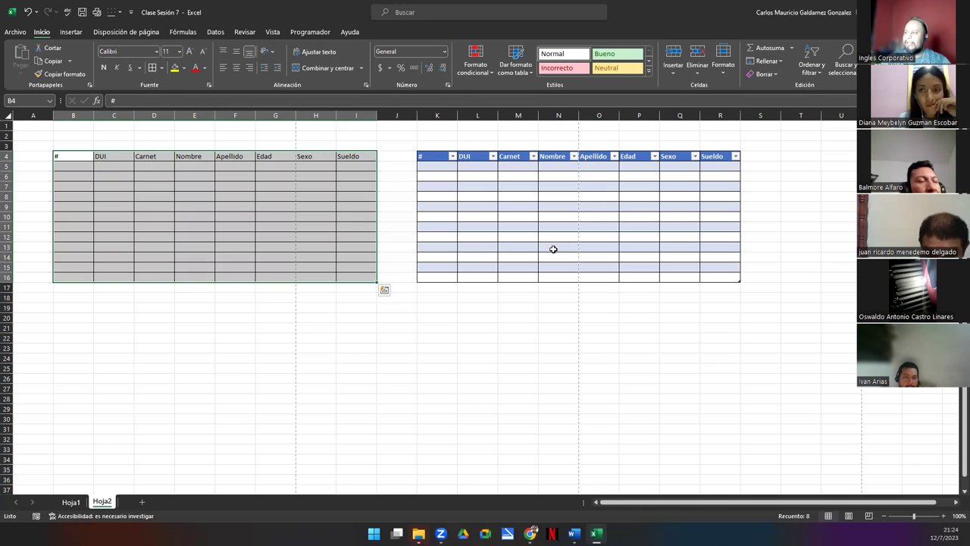
left_click(508, 214)
left_click_drag(438, 159, 708, 275)
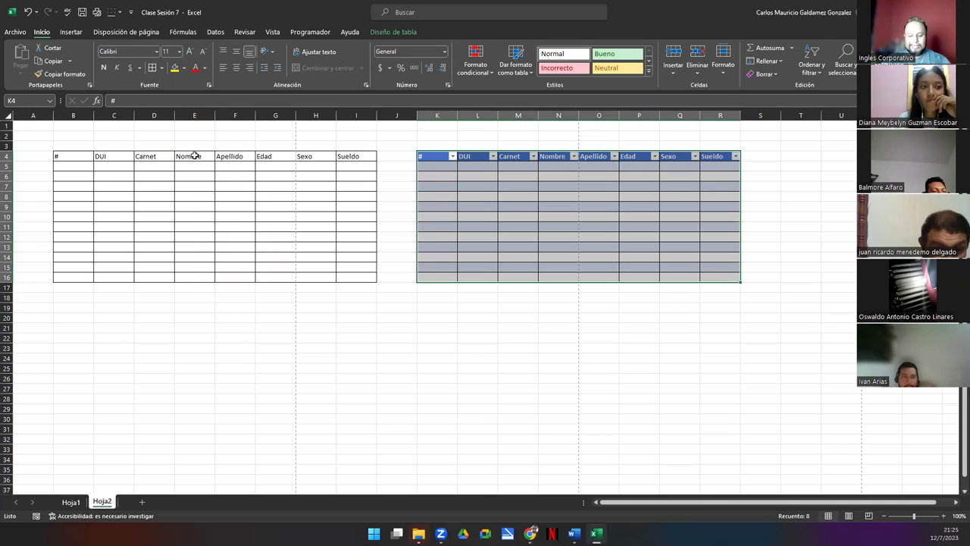
left_click(324, 192)
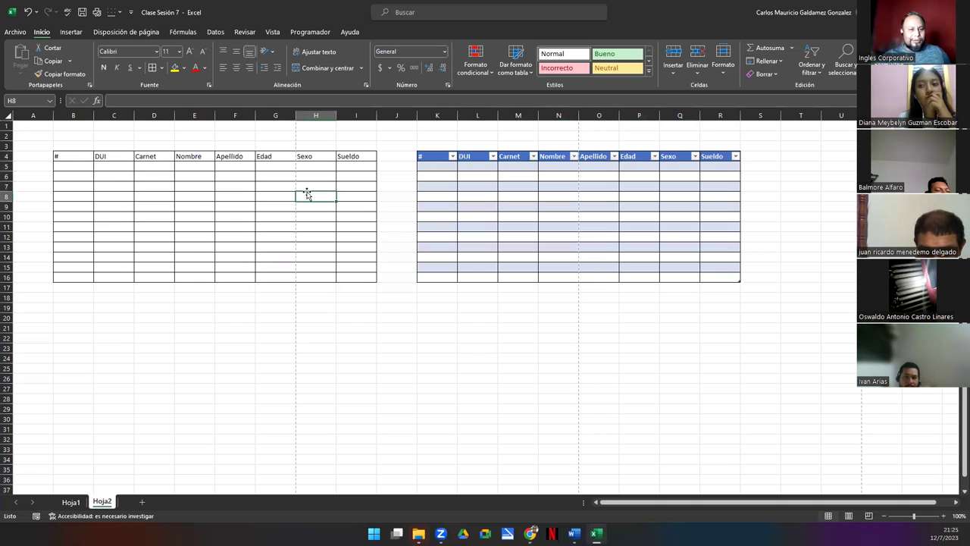
- Compare the bordered range B4:I16 with the table K4:R16 and review the border options offered for plain cells
left_click_drag(68, 157, 343, 282)
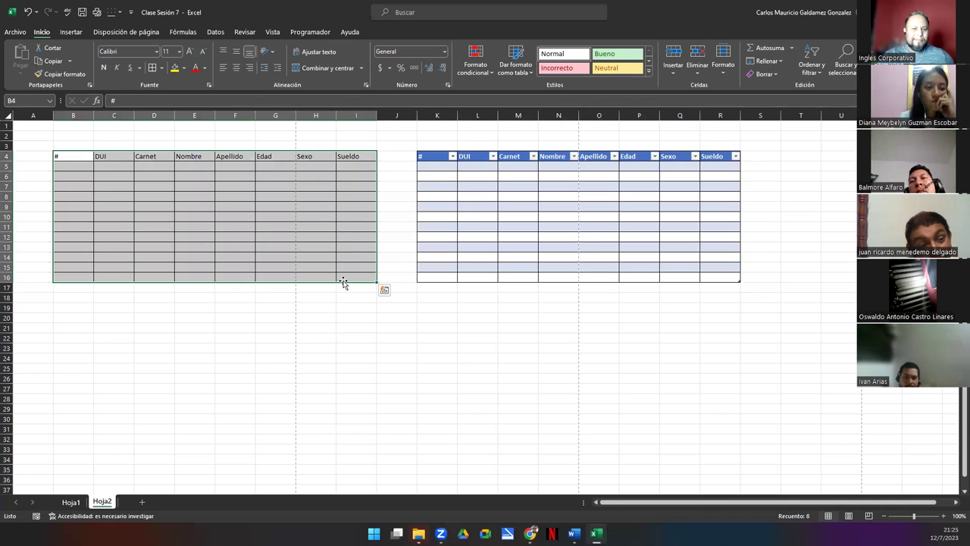
left_click_drag(439, 157, 719, 277)
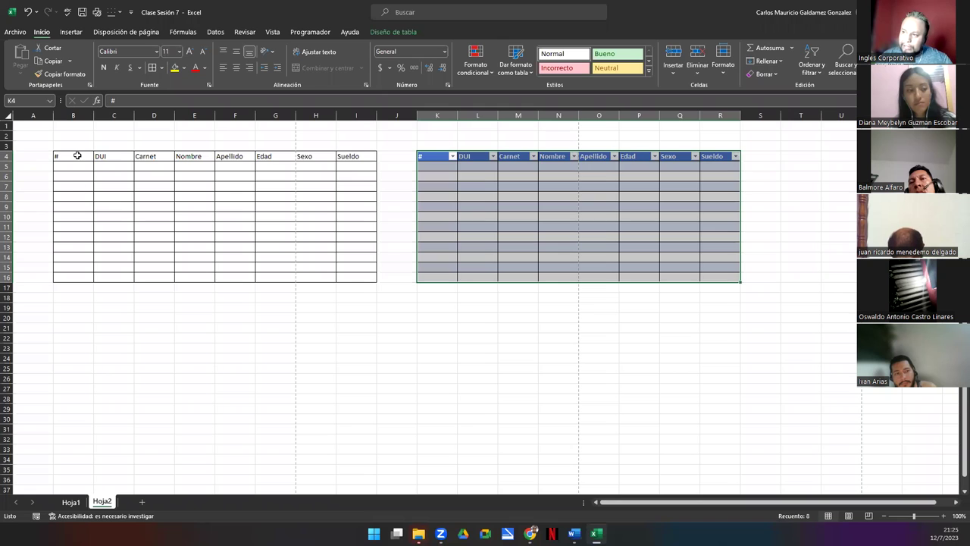
left_click(77, 156)
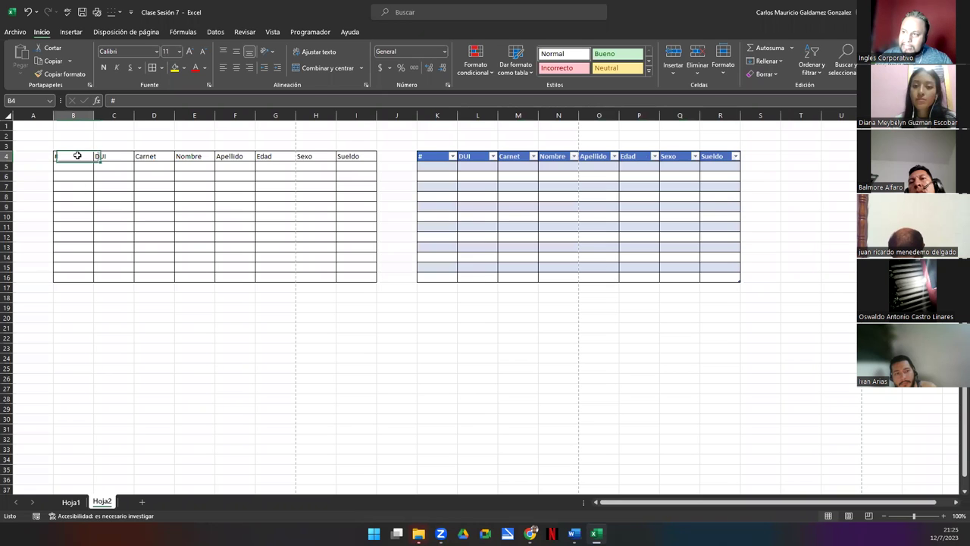
left_click(162, 68)
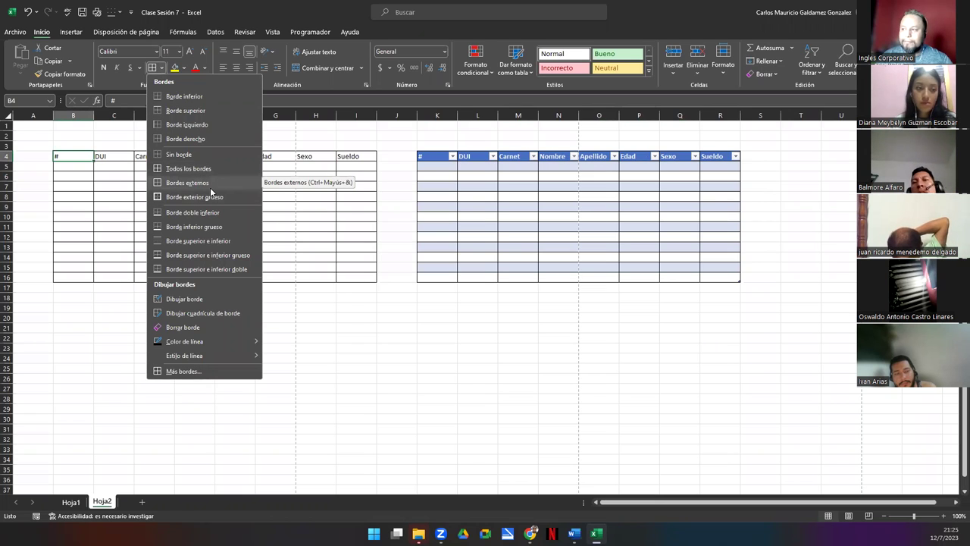
left_click(66, 315)
left_click(66, 315)
left_click(162, 67)
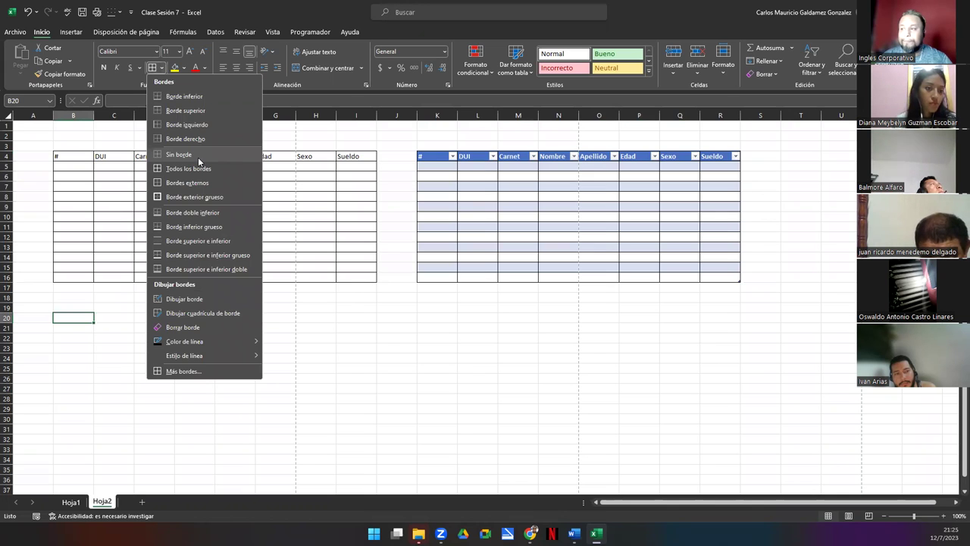
left_click(208, 331)
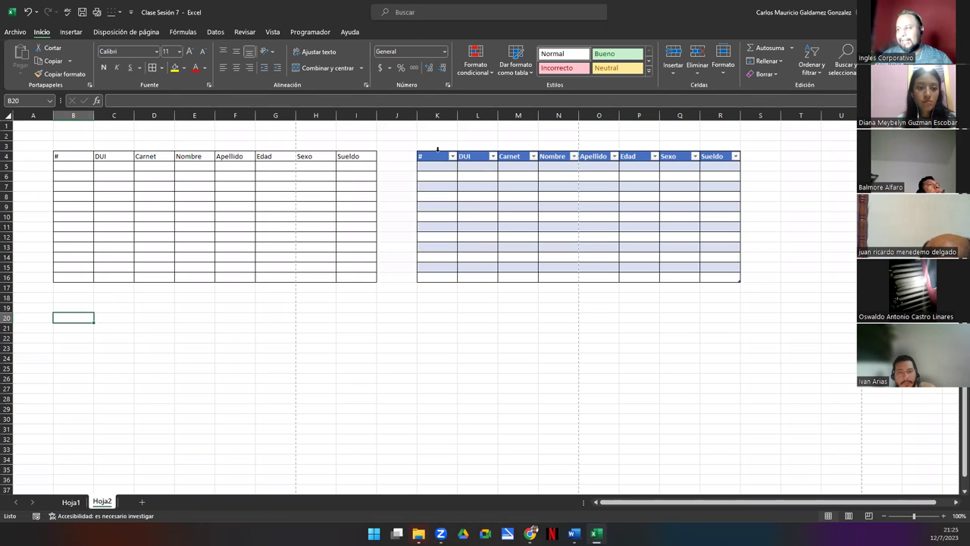
left_click_drag(434, 155, 720, 275)
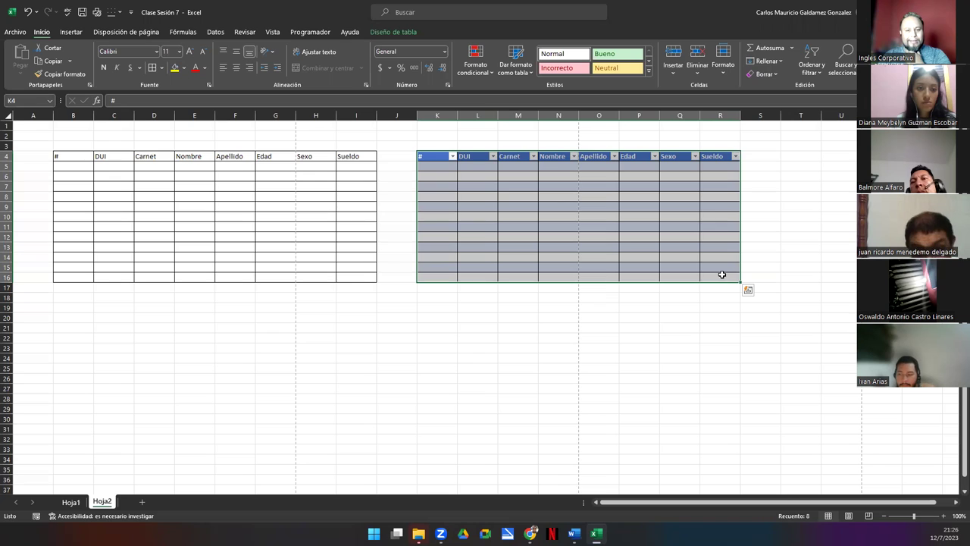
left_click(420, 262)
left_click(419, 262)
left_click(431, 261)
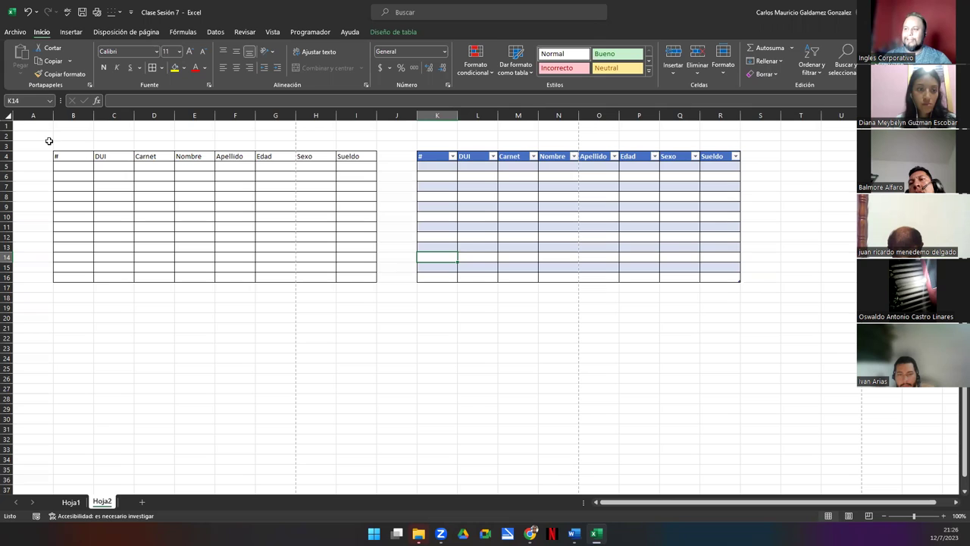
- Convert the bordered range B4:I16 into an Excel table with headers and undo the conversion
left_click_drag(86, 158, 345, 277)
key("ctrl+t")
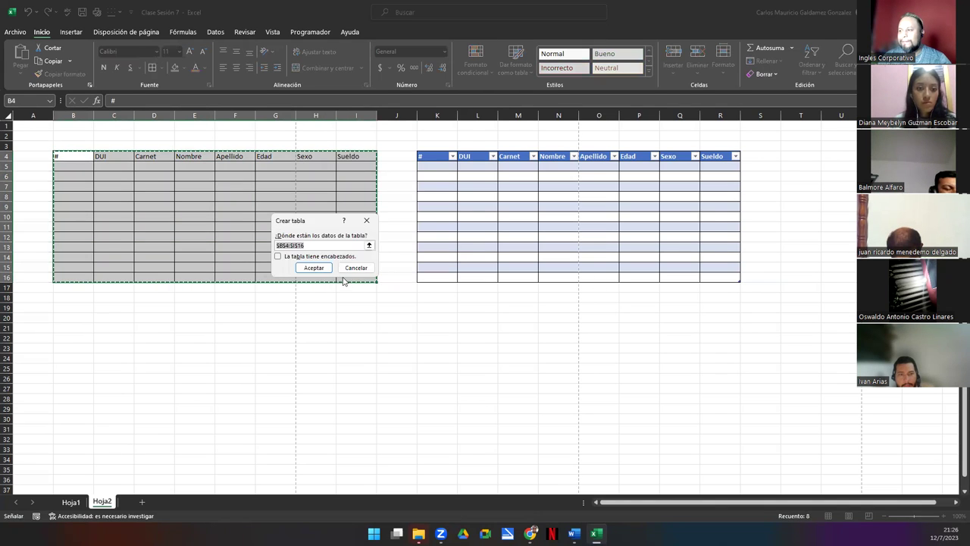
left_click(304, 270)
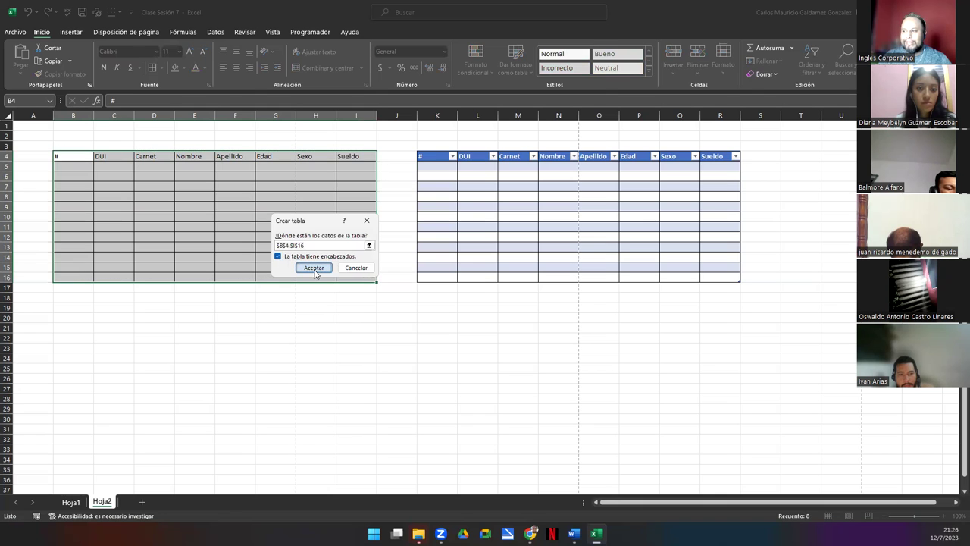
left_click(178, 347)
key("ctrl+z")
- Highlight the plain range B4:I16 and the table K4:R16 in turn to compare their extents
left_click(179, 348)
left_click_drag(75, 157, 351, 277)
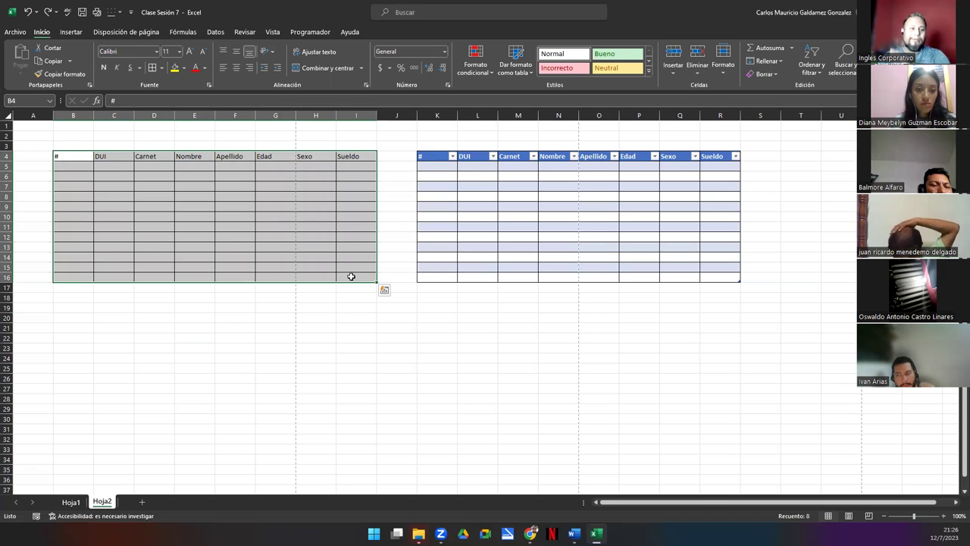
left_click_drag(437, 156, 711, 276)
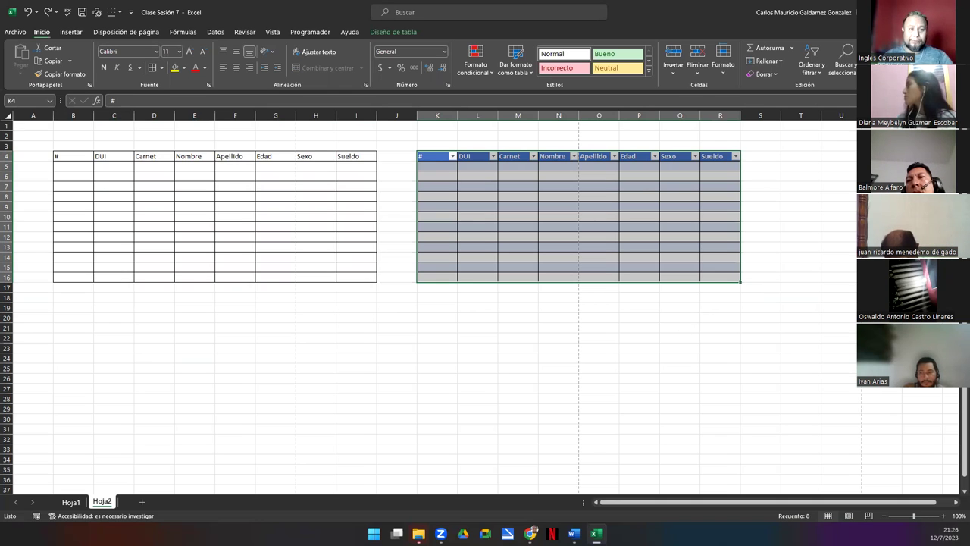
- Switch to the presentation and read the slides on selecting a table's columns, rows and whole area, up to the demonstration slide
key("alt+Tab")
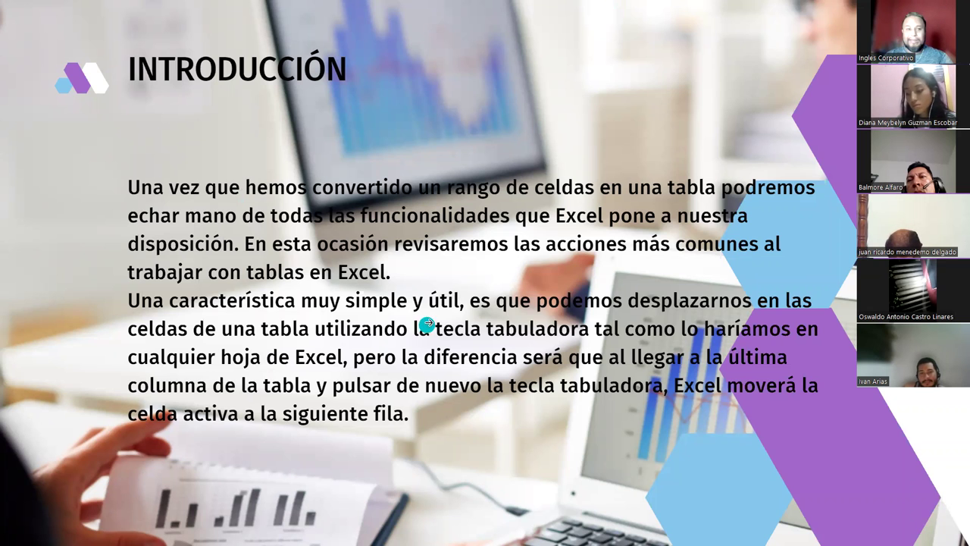
key("Right")
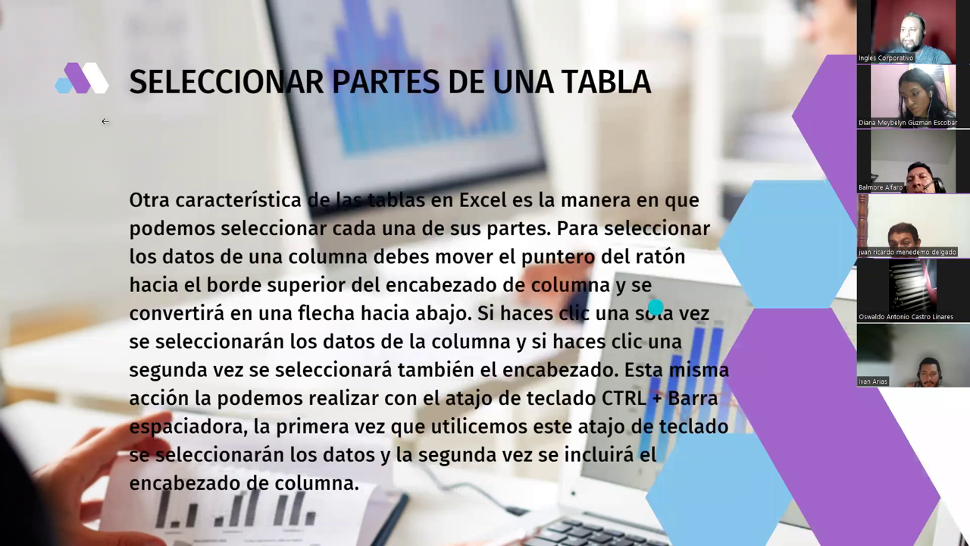
key("Right")
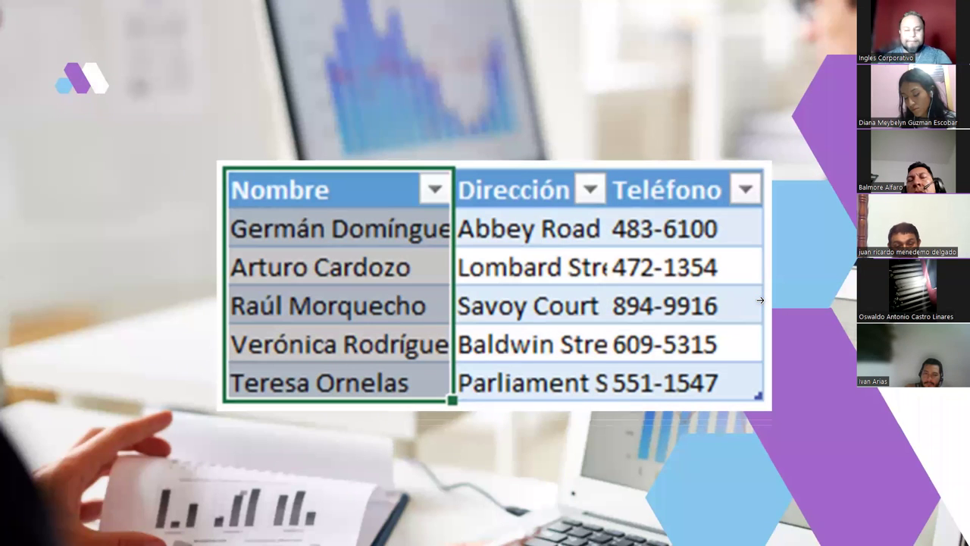
left_click(733, 243)
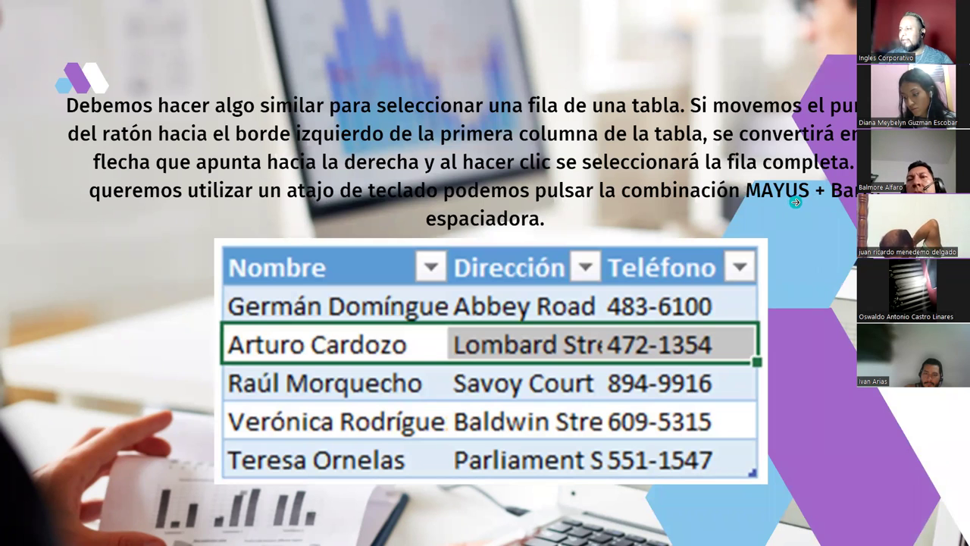
left_click(795, 202)
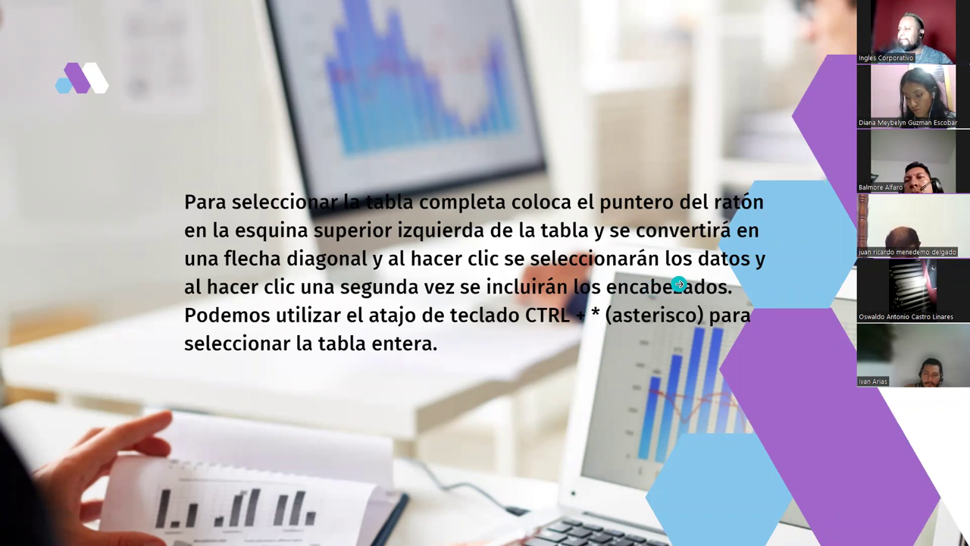
left_click(679, 285)
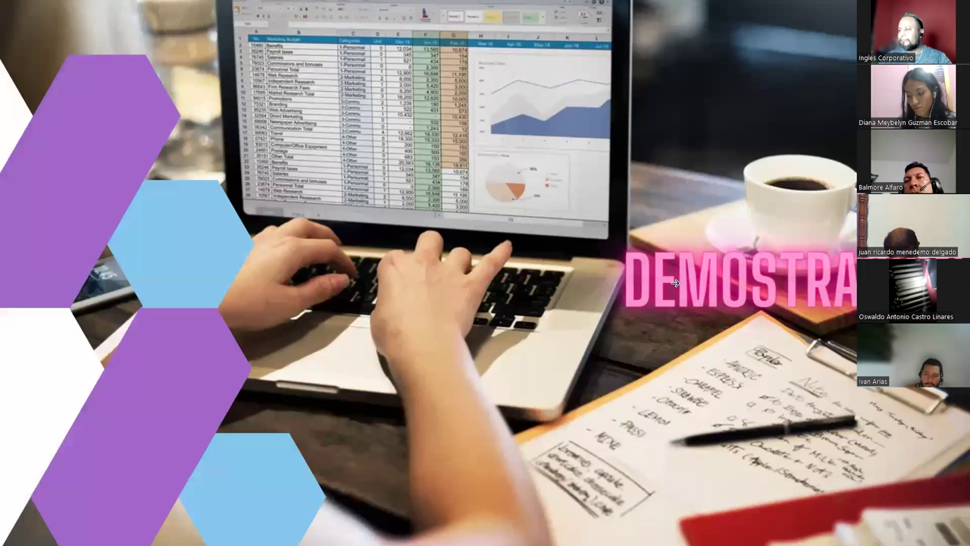
- Return to Excel and delete columns A through J, which hold the manually bordered grid
key("alt+Tab")
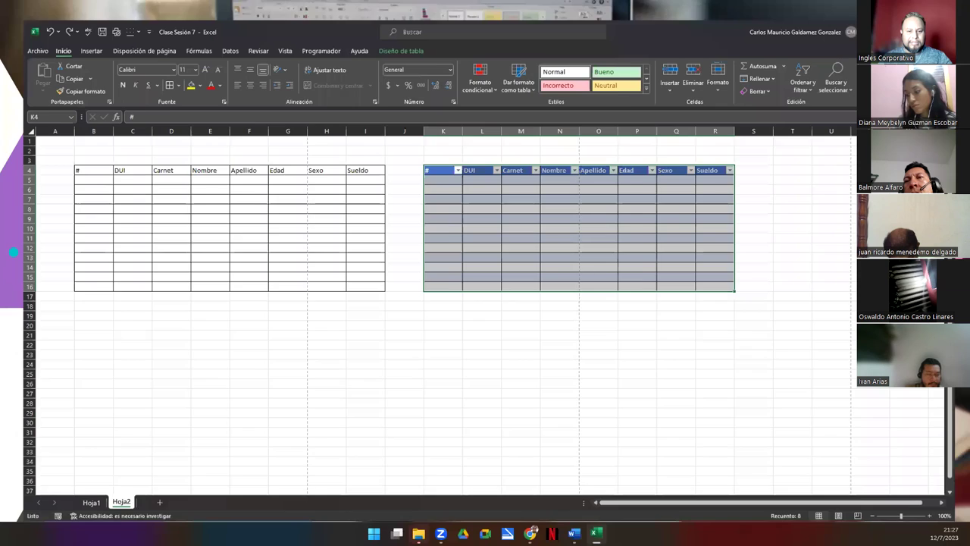
left_click(326, 262)
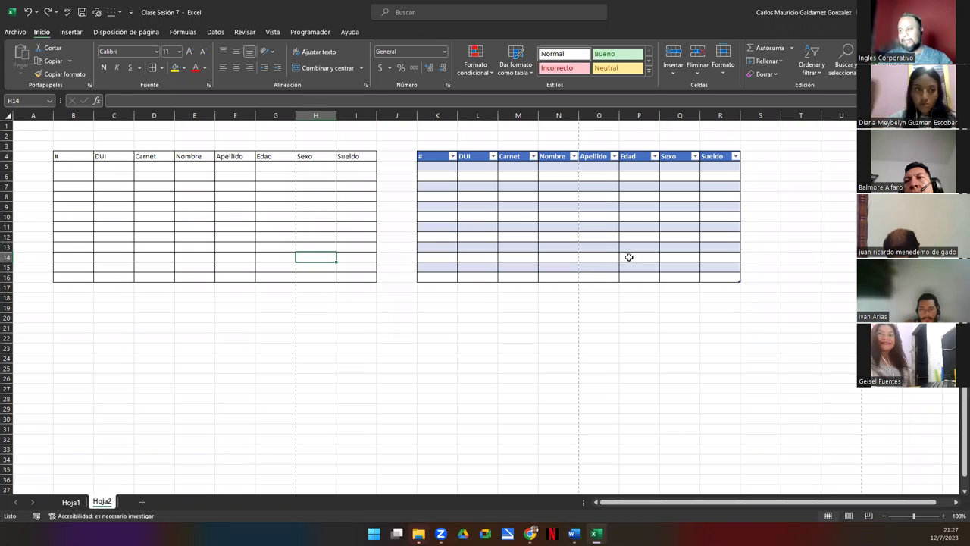
left_click_drag(33, 115, 397, 116)
right_click(396, 117)
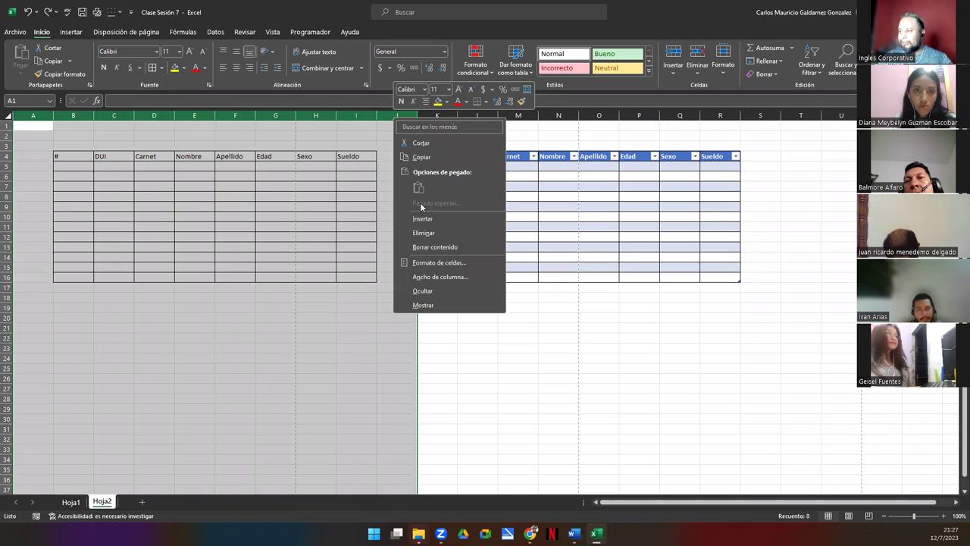
left_click(423, 235)
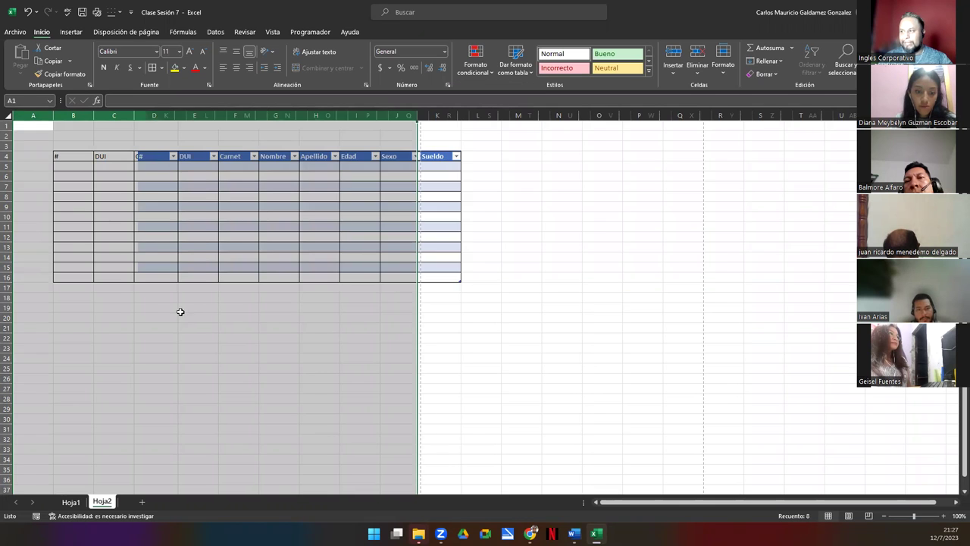
left_click(106, 308)
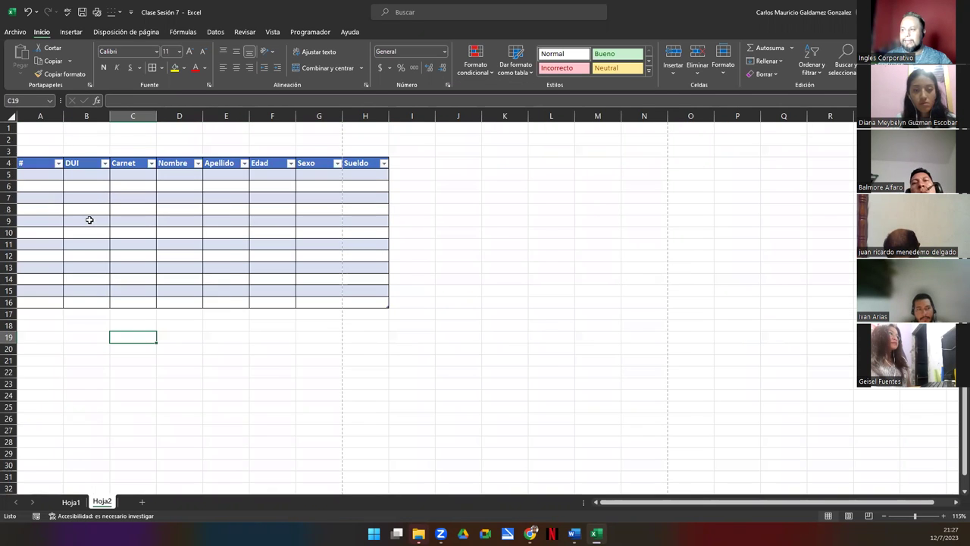
- Delete the table row that contains cell E12
scroll(88, 220, "up", 3)
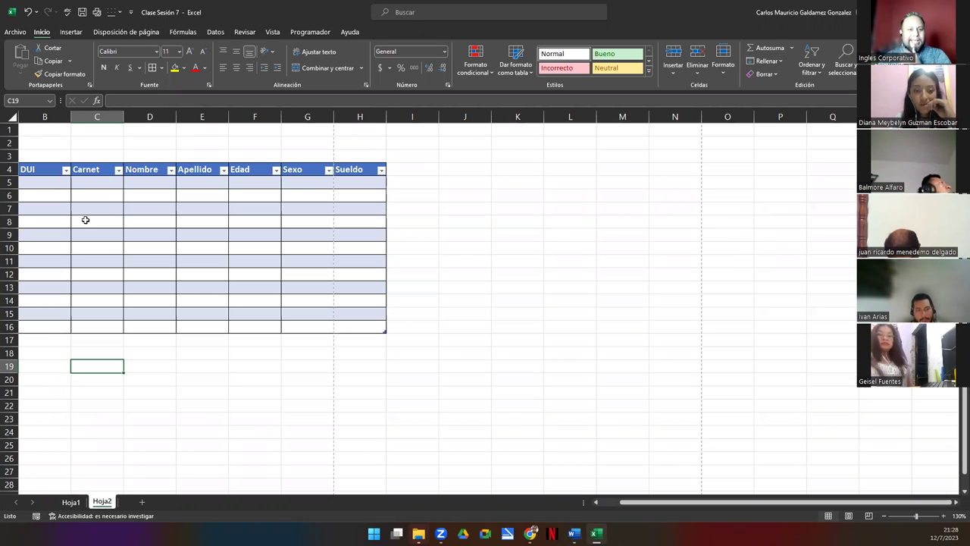
left_click(203, 277)
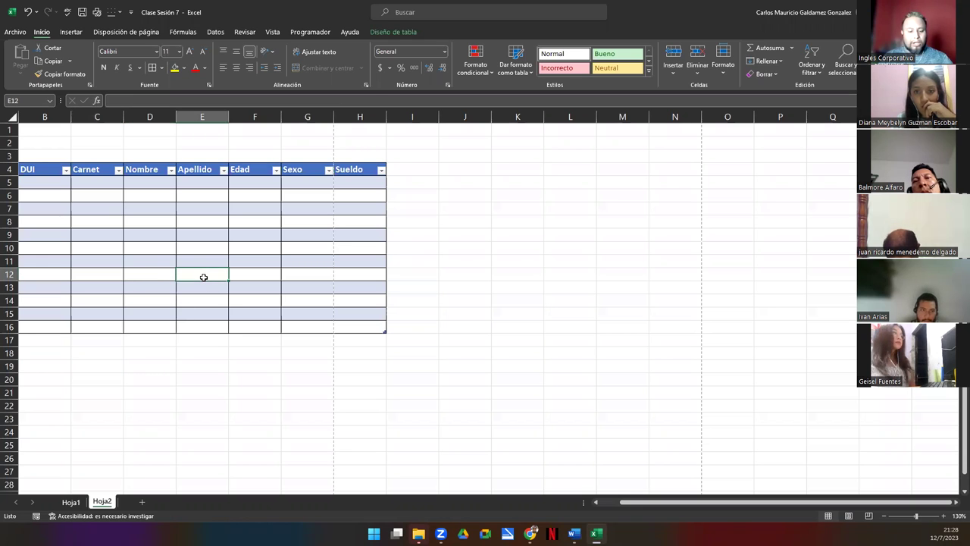
key("ctrl+z")
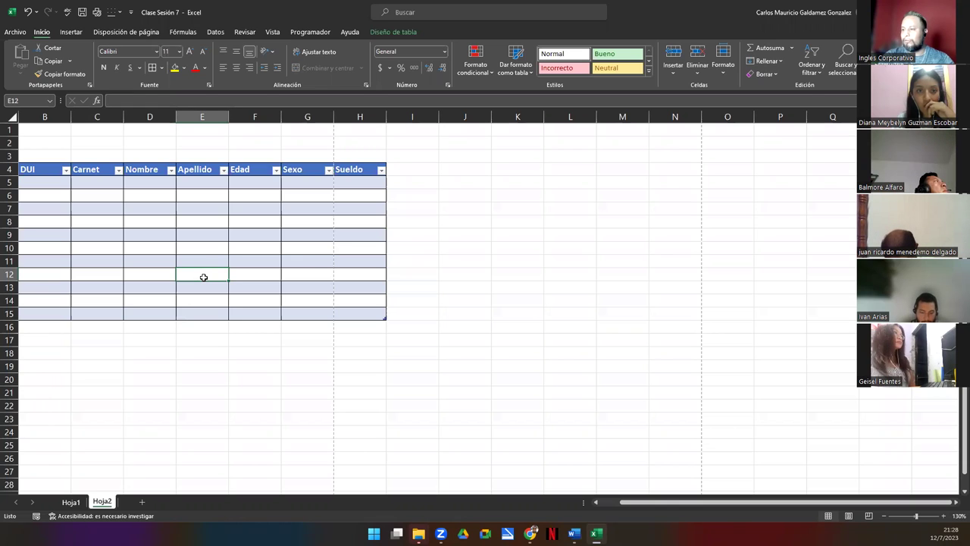
- Select the data cells of the table's Apellido column and extend the selection to include its header
key("ctrl+space")
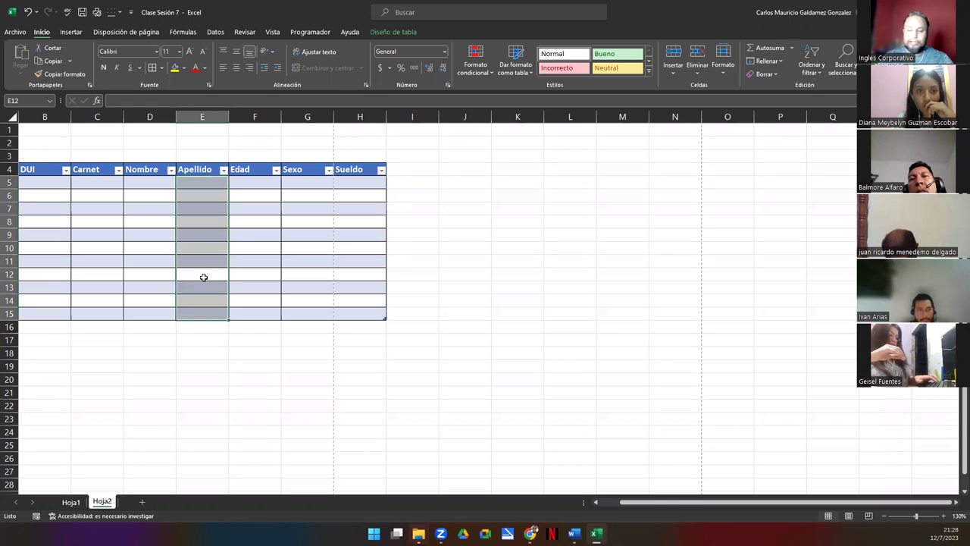
left_click(202, 277)
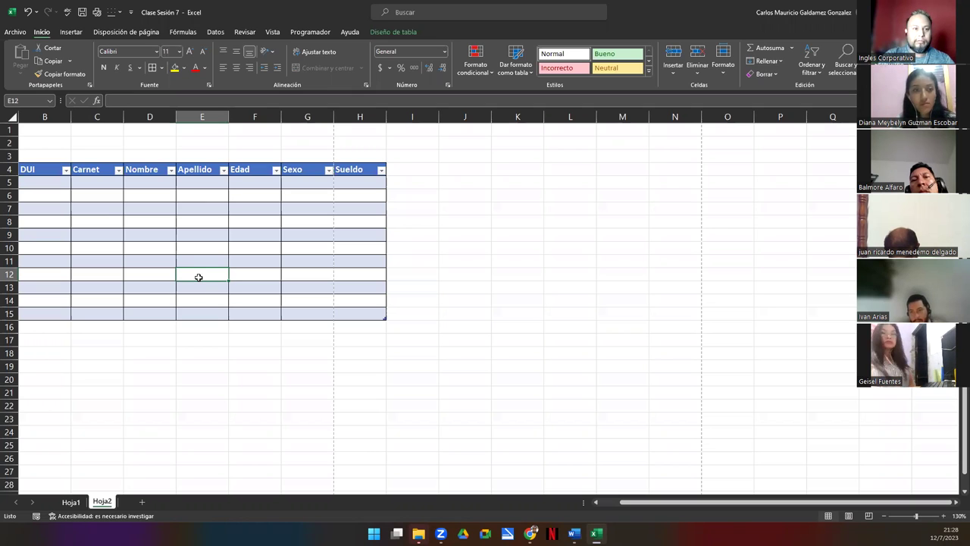
key("ctrl+space")
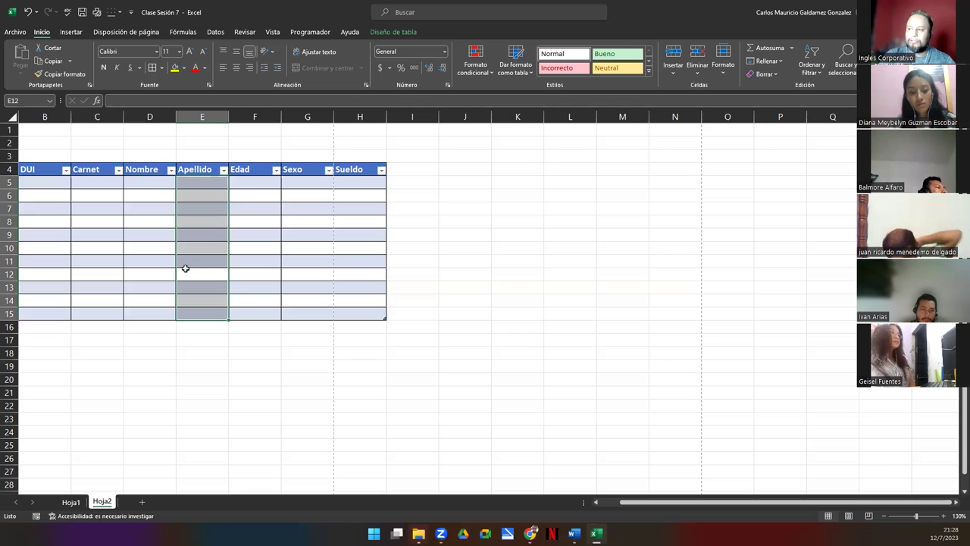
key("ctrl+space")
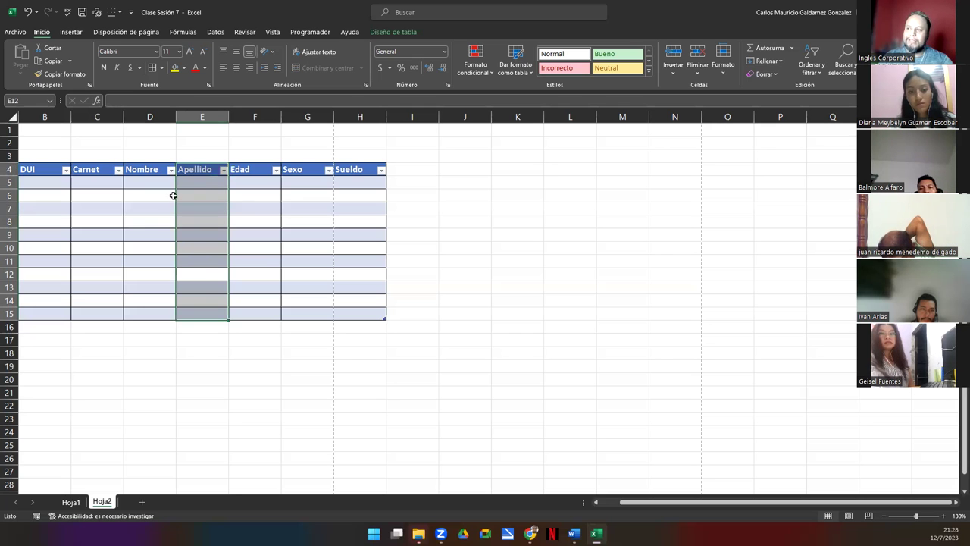
left_click(215, 248)
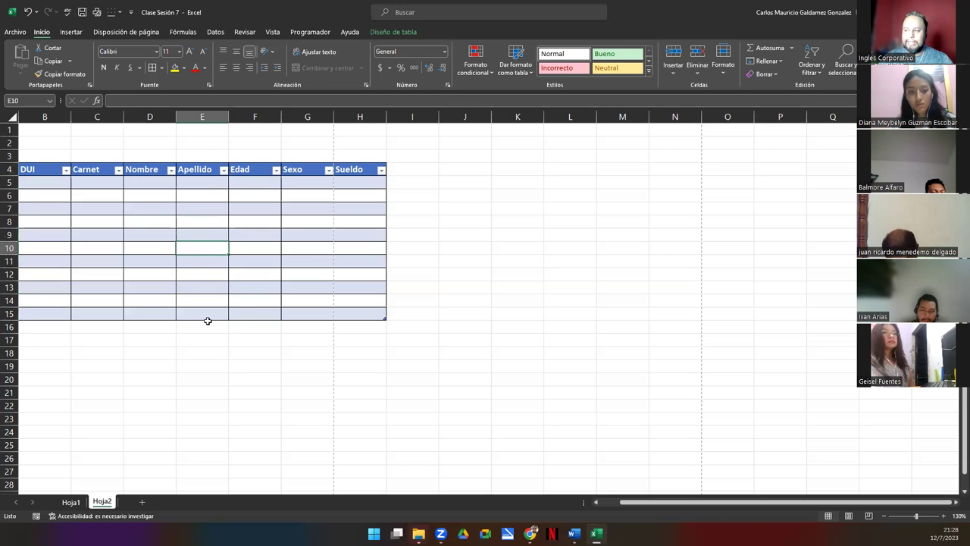
- Select the Edad column's data cells starting from F10, and extend the selection to its header
left_click(254, 247)
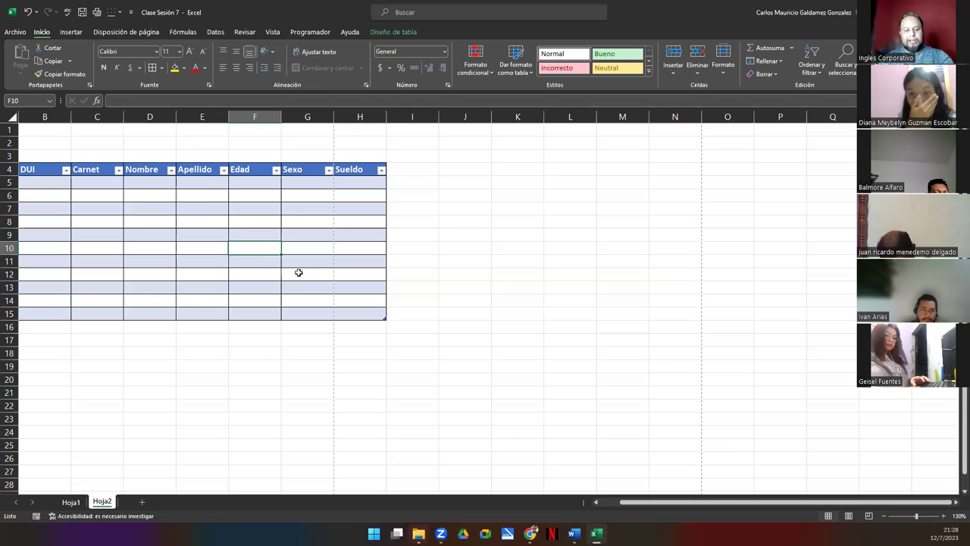
key("ctrl+space")
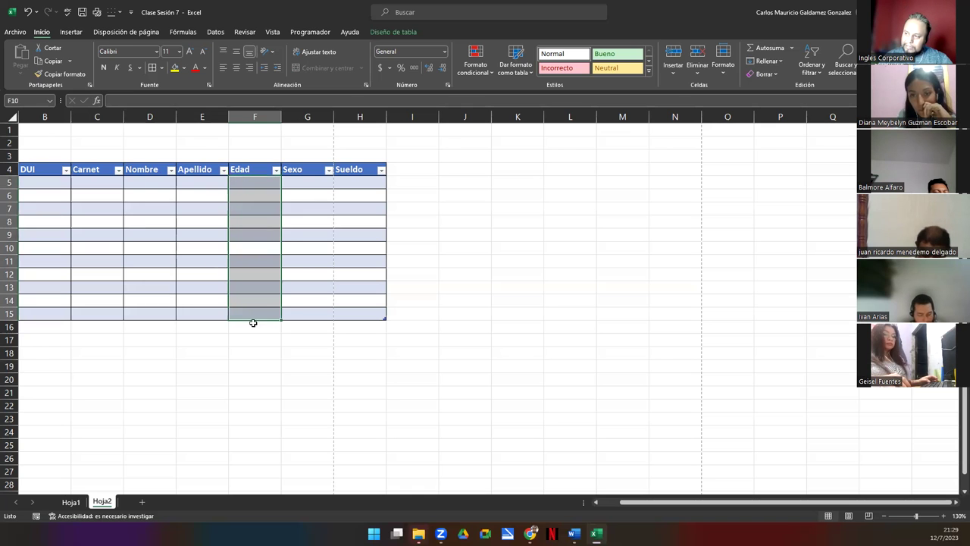
left_click(257, 169, "shift")
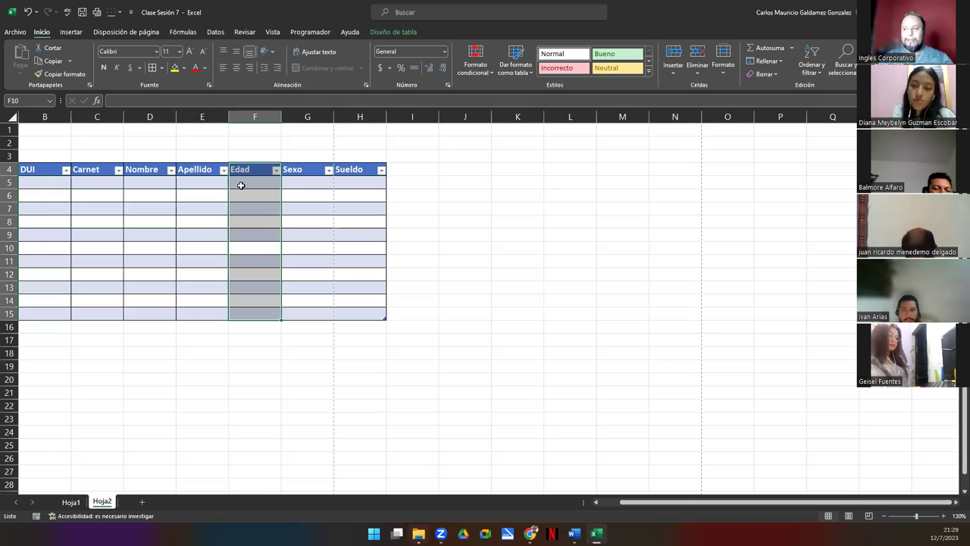
- Select the table range B4:H15, from the DUI header through the last Sueldo cell
left_click(240, 185)
left_click_drag(39, 171, 360, 305)
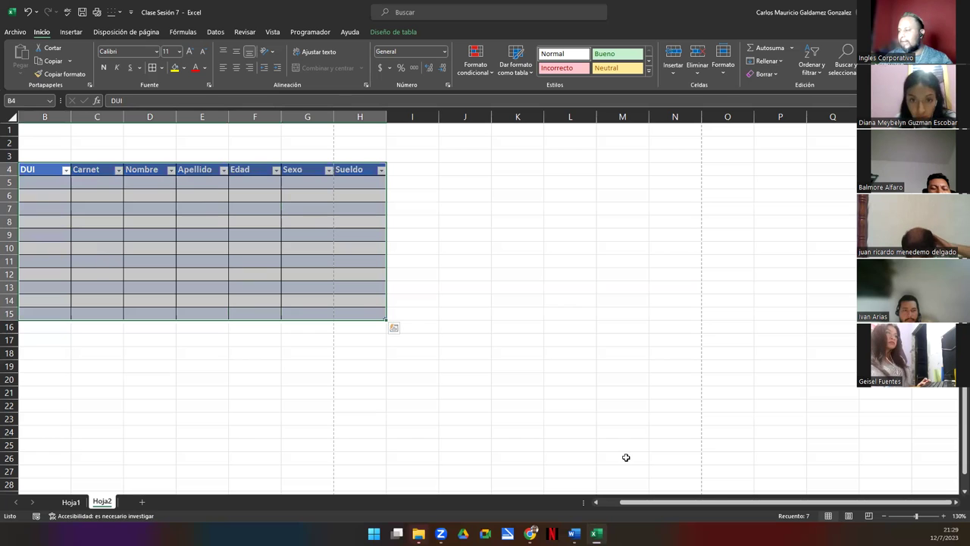
- Move the vertical page break to the outer edge of the Sueldo column in page break preview, and return to normal view
left_click(869, 515)
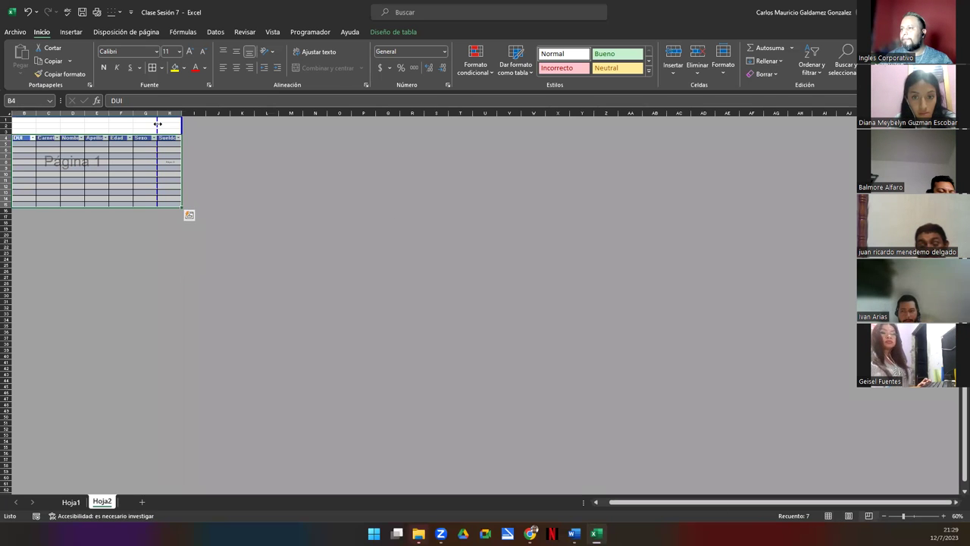
left_click_drag(181, 129, 182, 128)
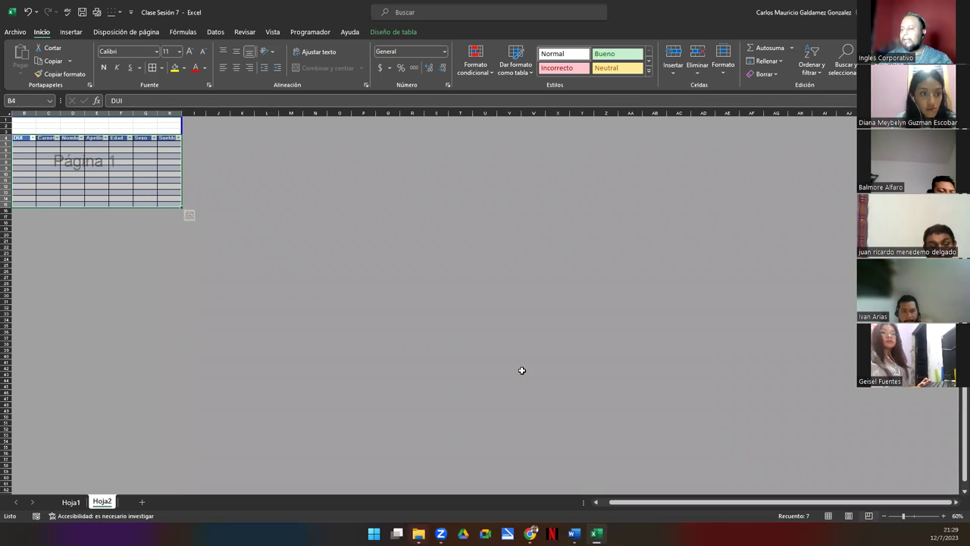
key("alt+n")
key("l")
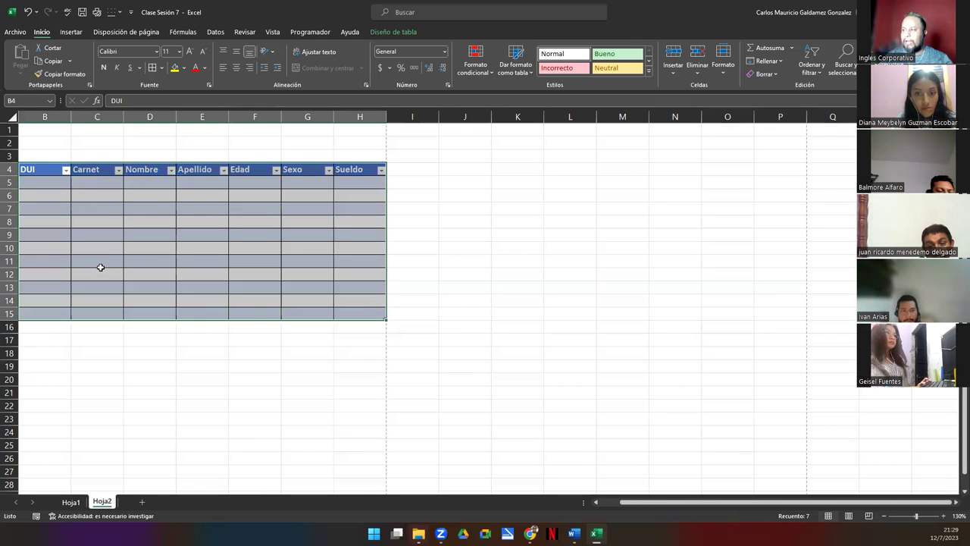
- Select the table range from the DUI header through the last Sueldo cell, ending with only cell H15 selected
scroll(100, 267, "up", 1, "ctrl")
left_click(43, 228)
left_click_drag(56, 185, 435, 360)
left_click(438, 361)
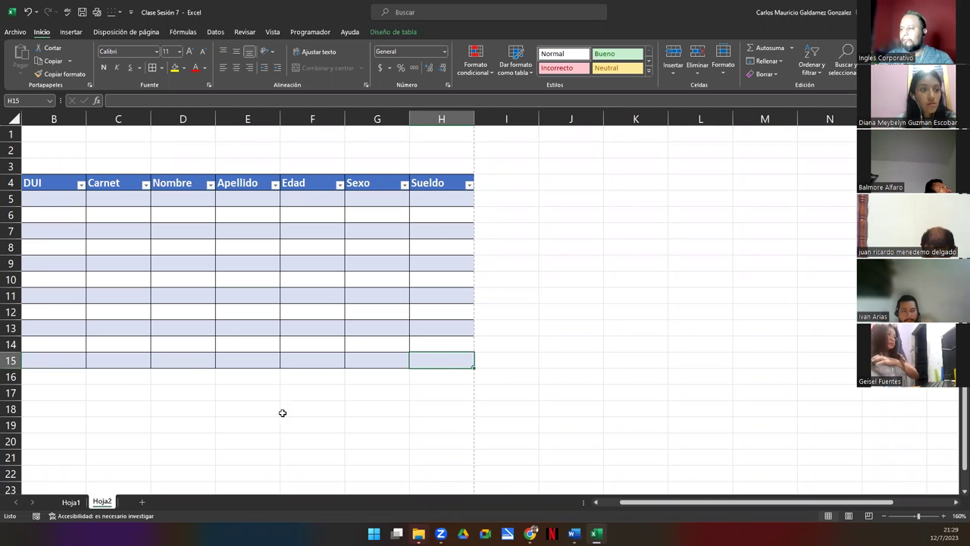
- Center the text of the table's header row A4:H4, from # to Sueldo
left_click(42, 183)
left_click_drag(59, 181, 459, 184)
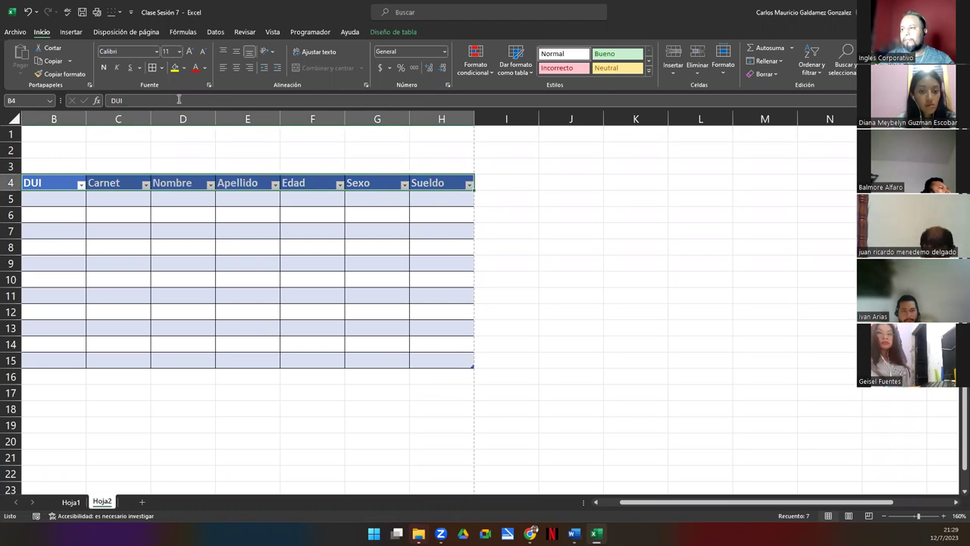
left_click(608, 502)
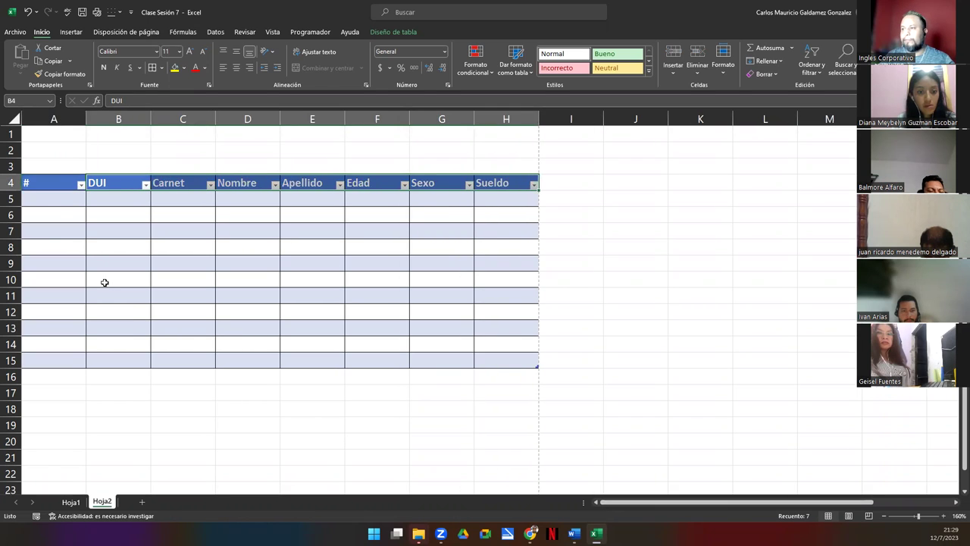
left_click_drag(47, 186, 502, 187)
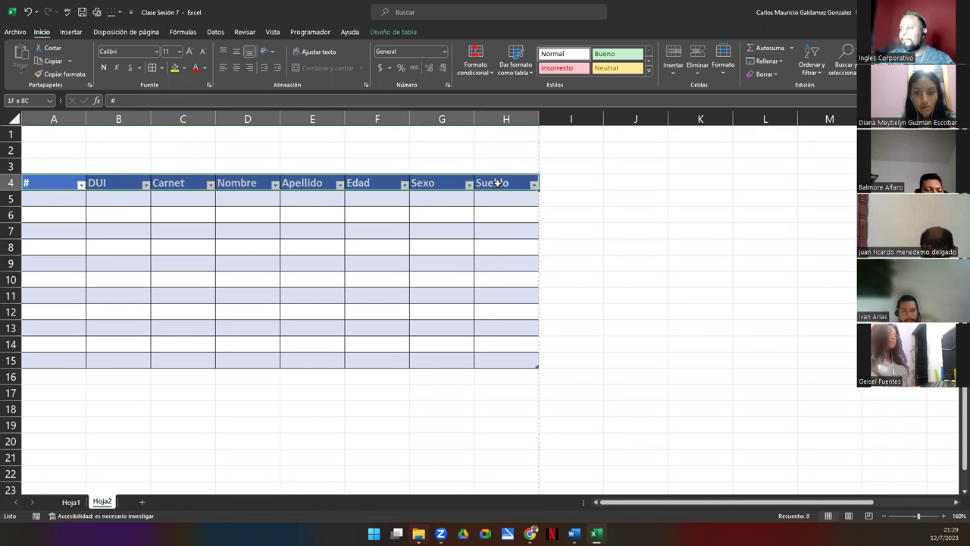
left_click(236, 68)
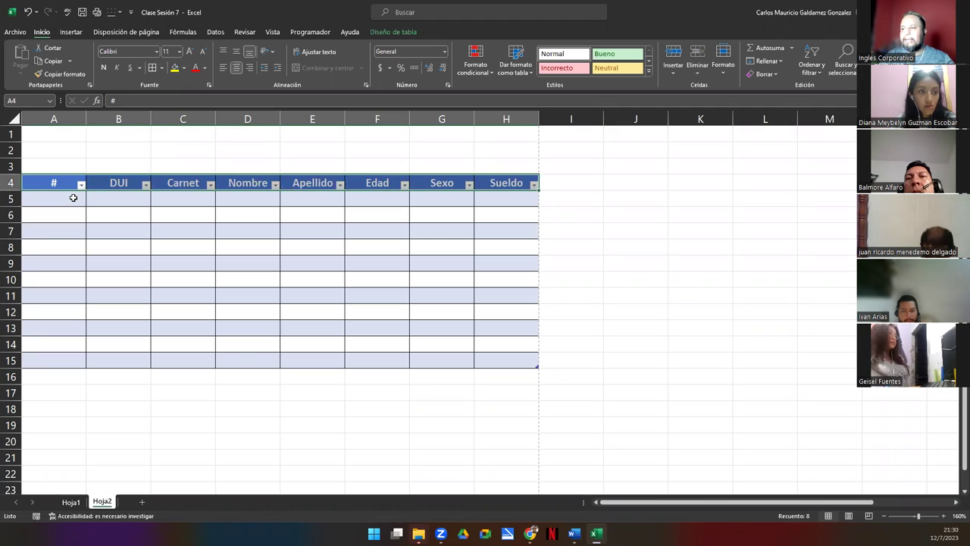
- Capture a screen snip of the table area, from the column letters above # to below the Sueldo column
left_click(72, 246)
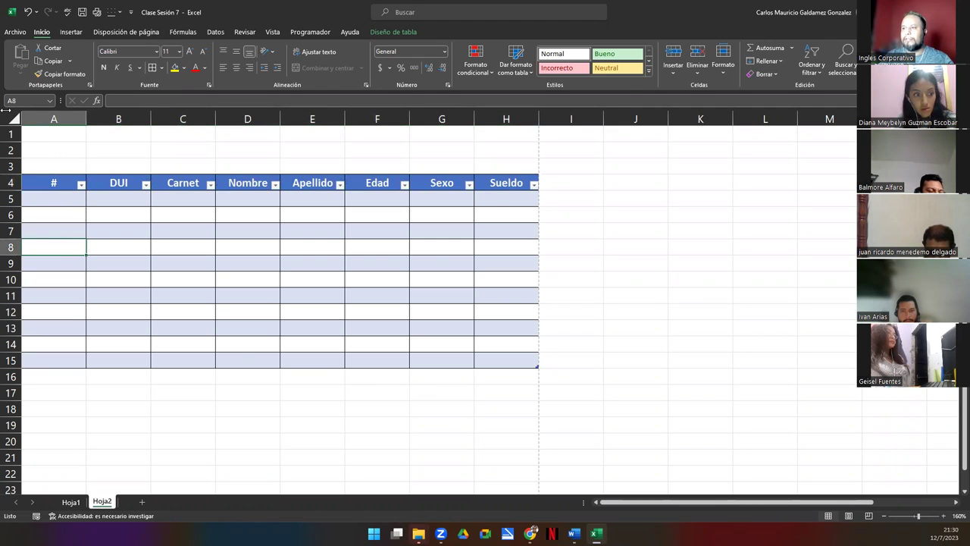
key("super+shift+s")
left_click_drag(2, 111, 537, 448)
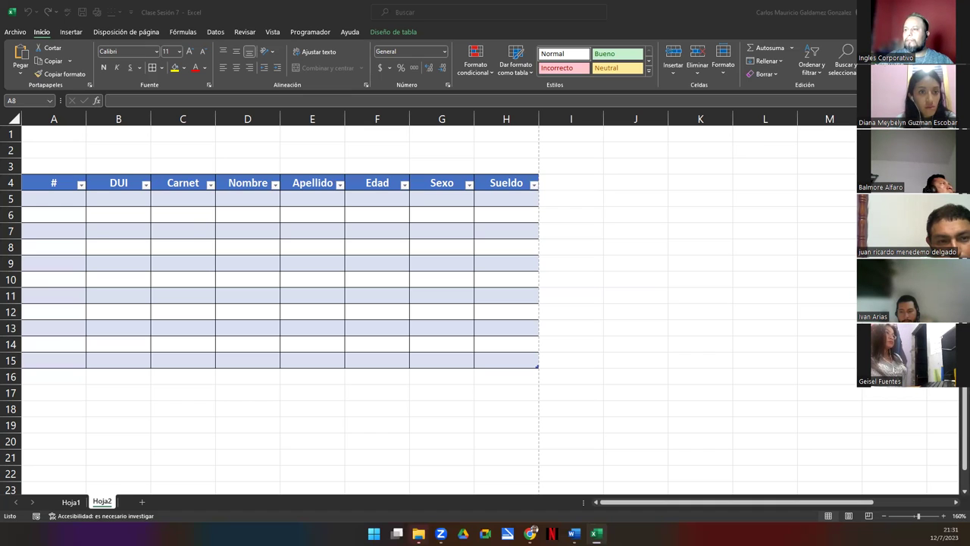
- Enter 1, 2 and 3 in the # column from A5, and fill the series down to A15
left_click(70, 197)
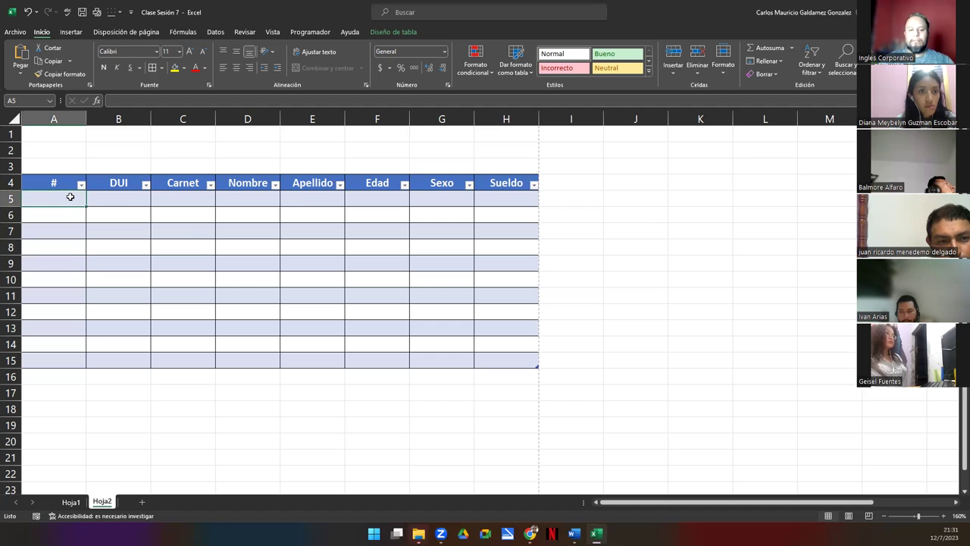
type("1")
key("Return")
type("2")
key("Return")
type("3")
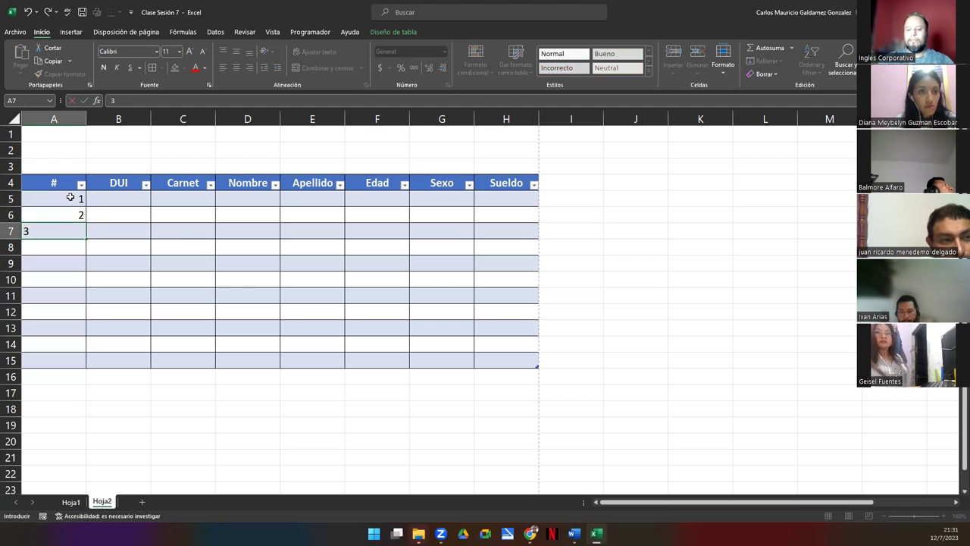
key("Return")
left_click_drag(70, 197, 78, 231)
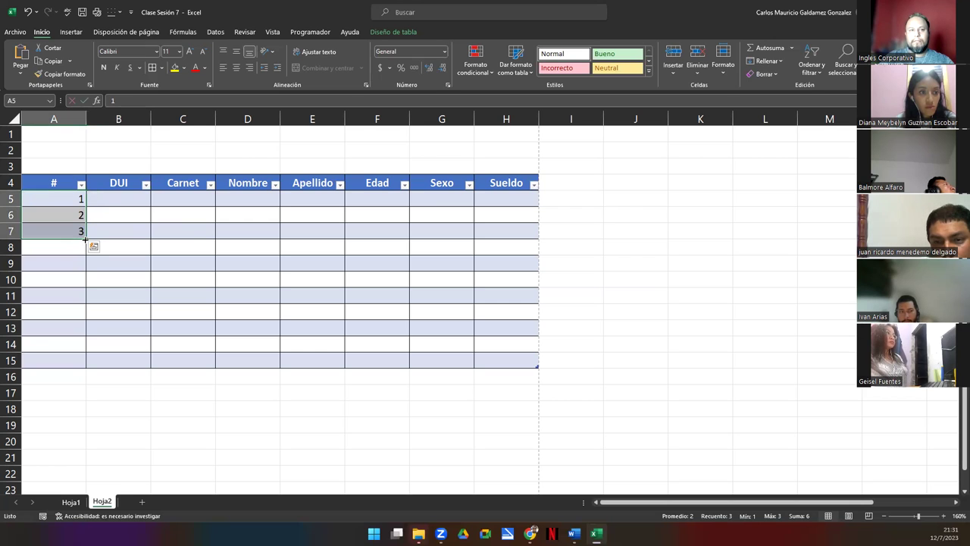
left_click_drag(86, 247, 91, 360)
- Enter a DUI number in B5, fill the column down to B15, and autofit the width of column B
left_click(110, 200)
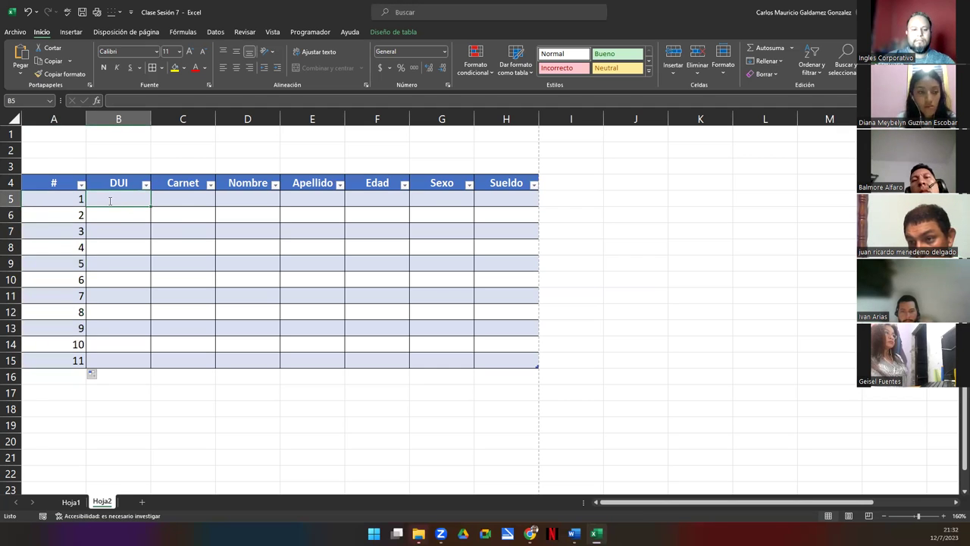
type("01520833-9")
key("Return")
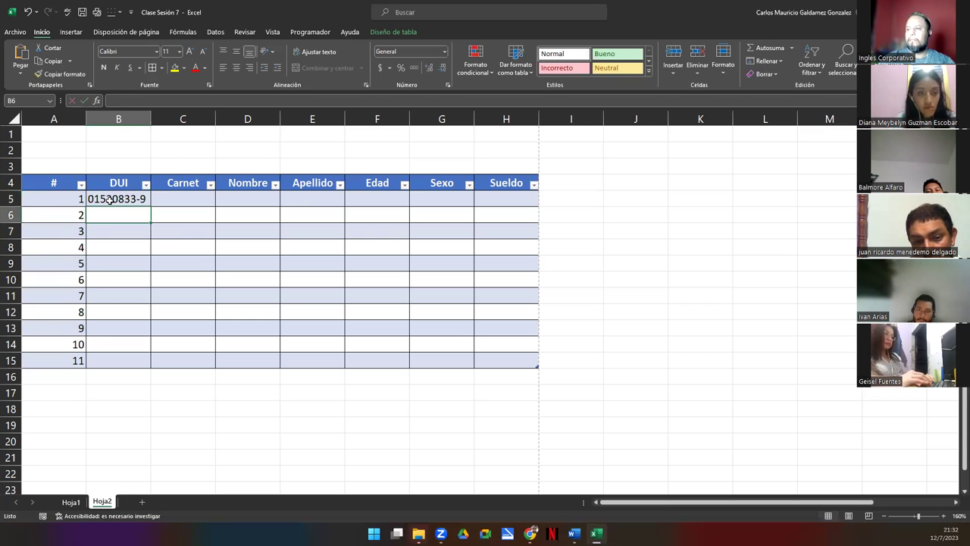
left_click(110, 198)
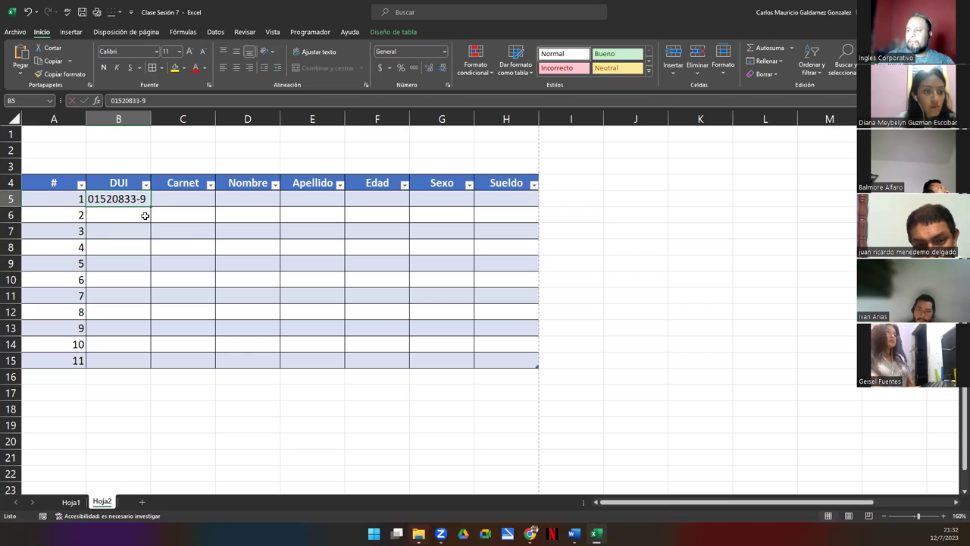
left_click_drag(151, 207, 139, 361)
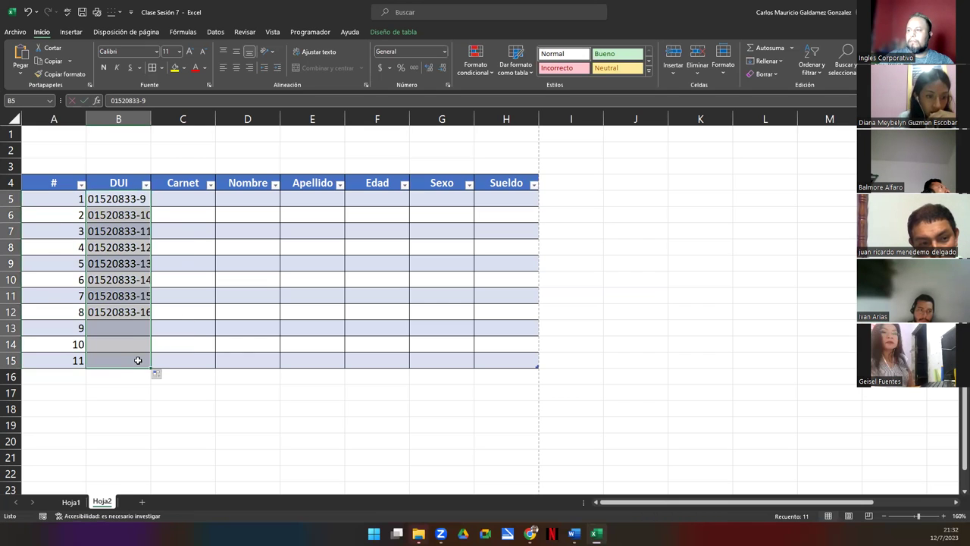
double_click(150, 119)
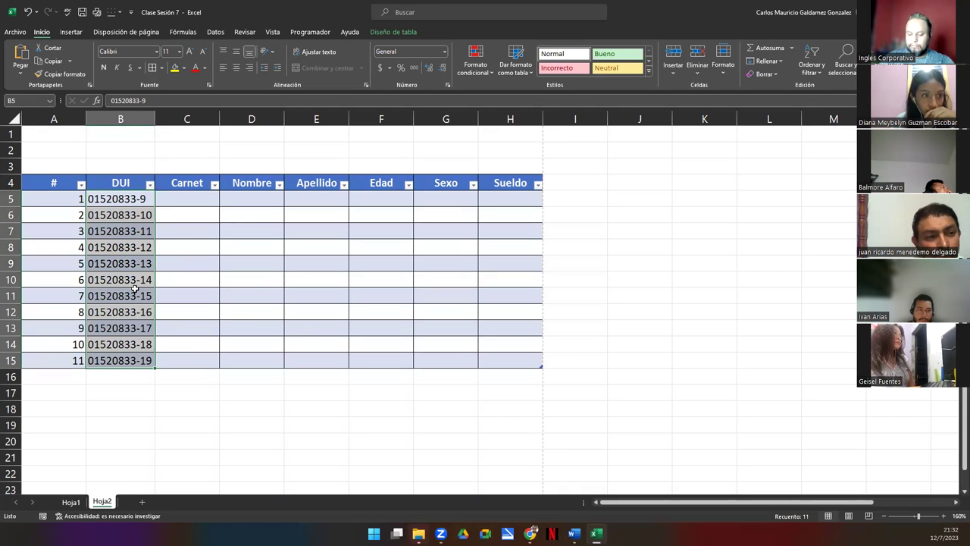
- Enter the first COD-prefixed carnet code in C5 and fill the series down to C15
left_click(178, 201)
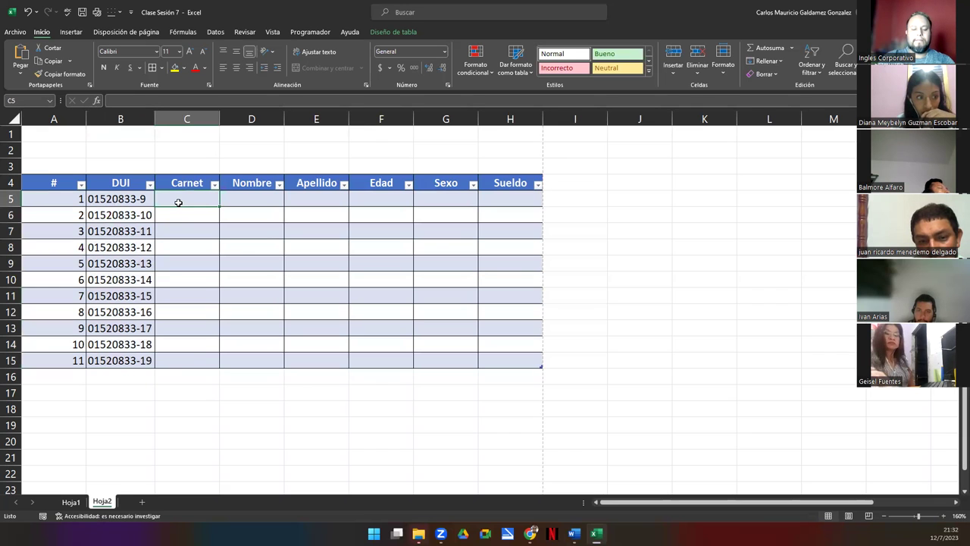
type("COD-")
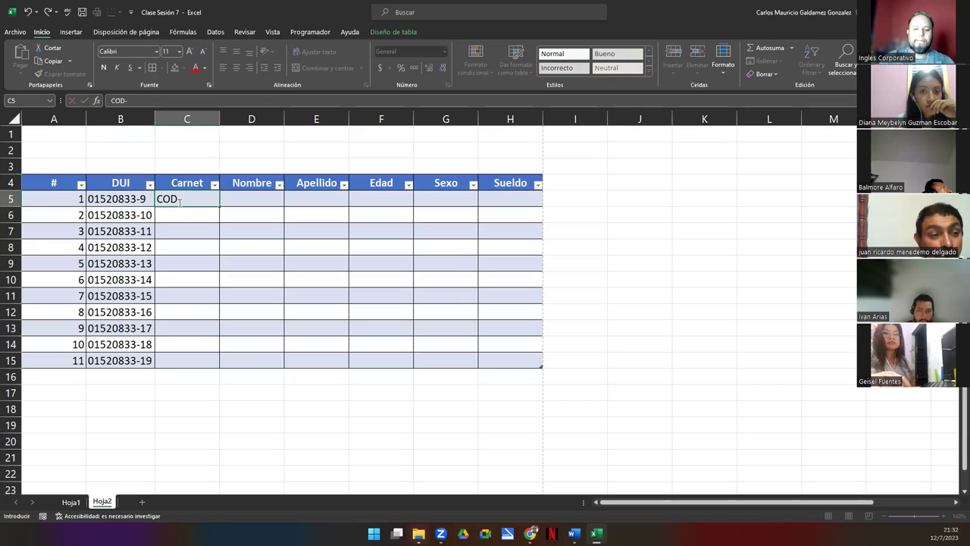
type("9001")
key("Return")
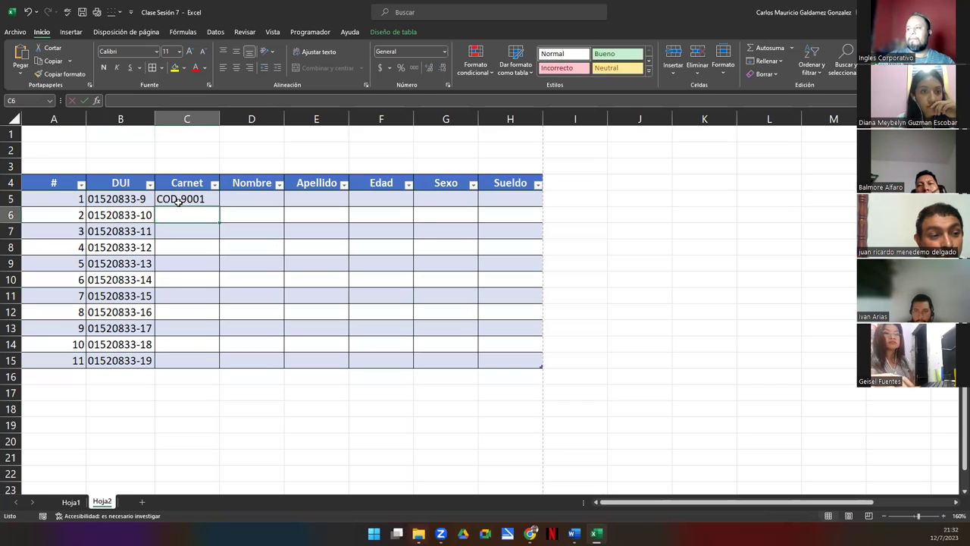
left_click(178, 201)
left_click_drag(219, 206, 218, 366)
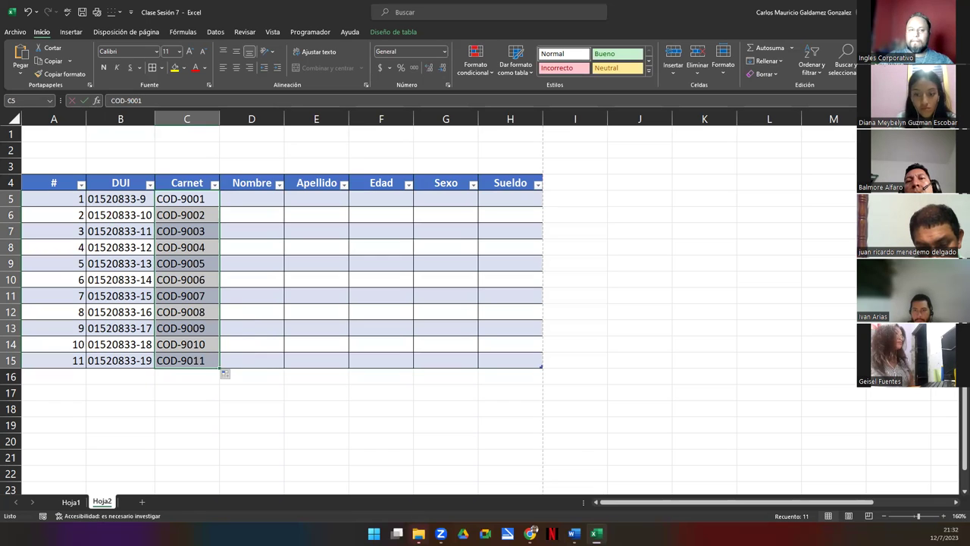
- Return to the workbook and enter first names in cells D5 and D6 of the Nombre column
key("alt+Tab")
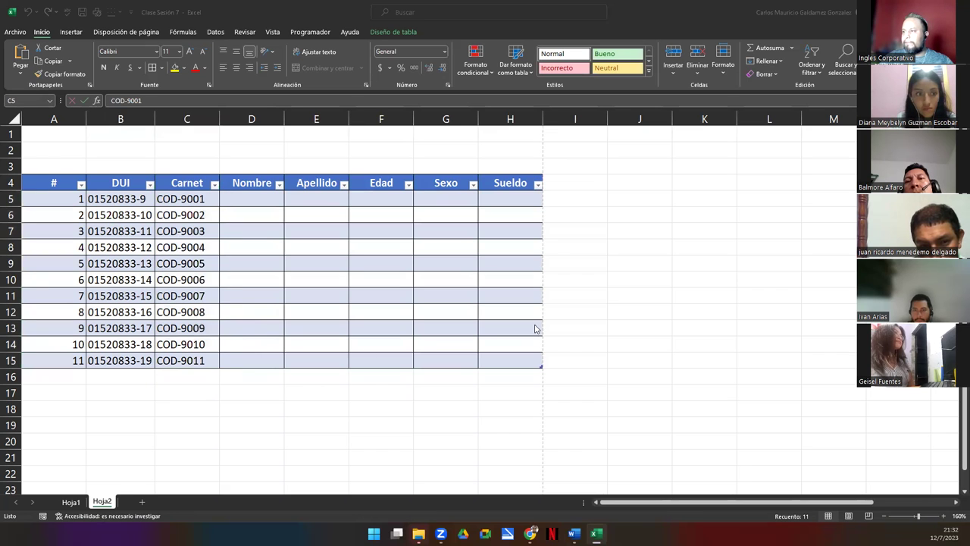
left_click(232, 195)
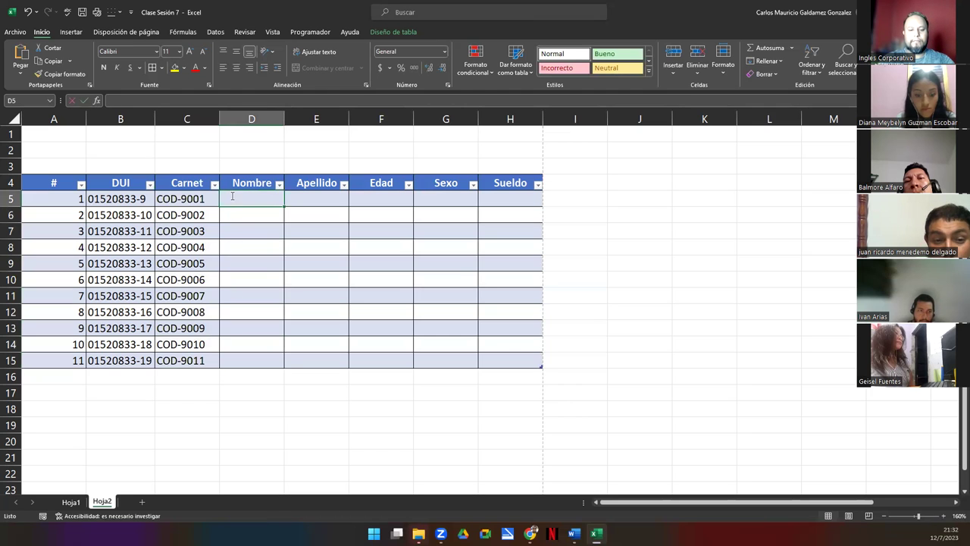
type("Juan")
key("Return")
type("daniel")
key("Return")
- Replace the first name in D6 with a different one, and enter another employee's first name in D7
type("Mar")
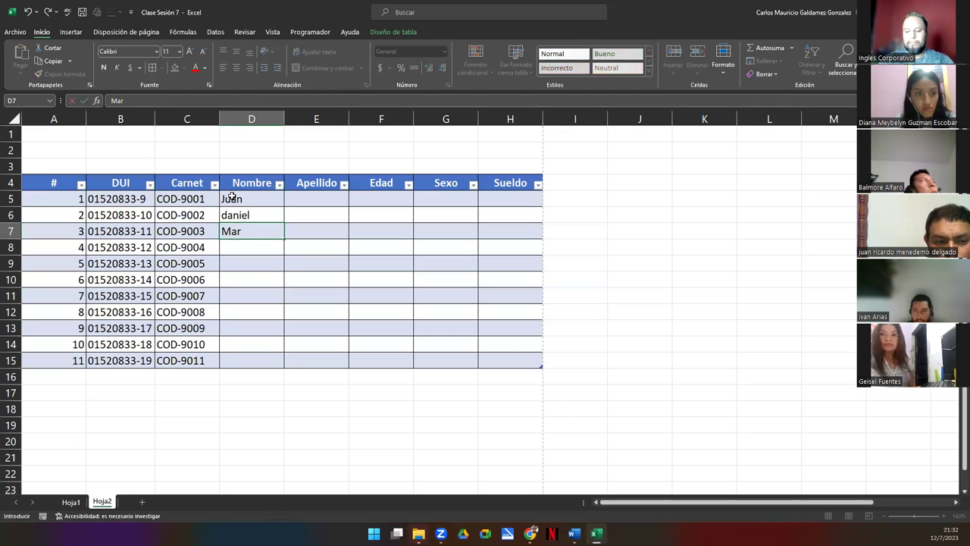
key("Up")
type("M")
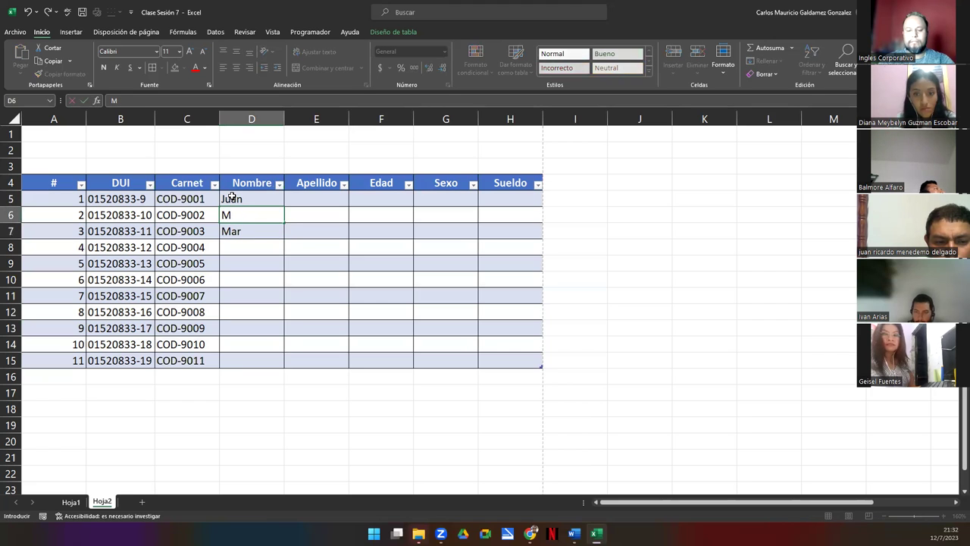
type("aria")
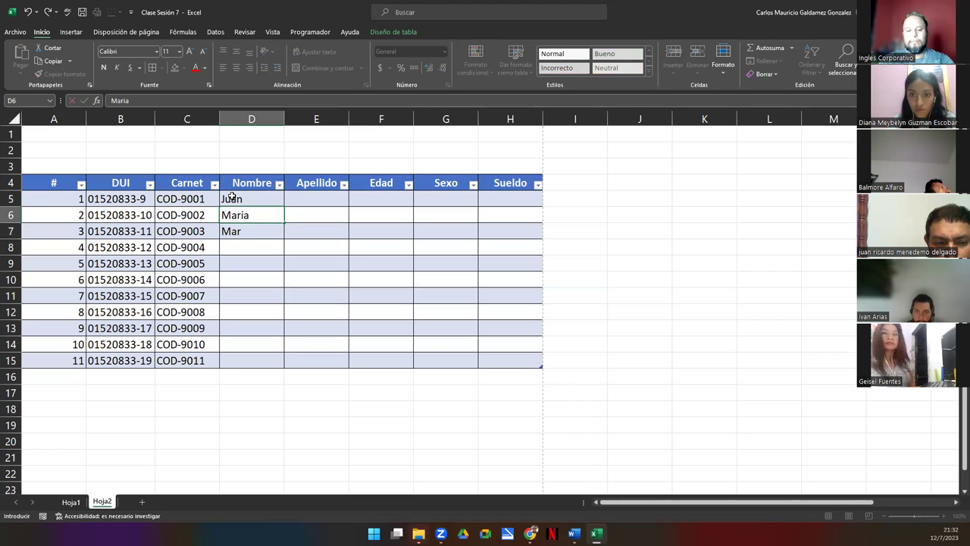
key("Return")
type("Daniel")
key("Return")
- Enter the next three employees' first names in cells D8 to D10 of the Nombre column
type("Elia")
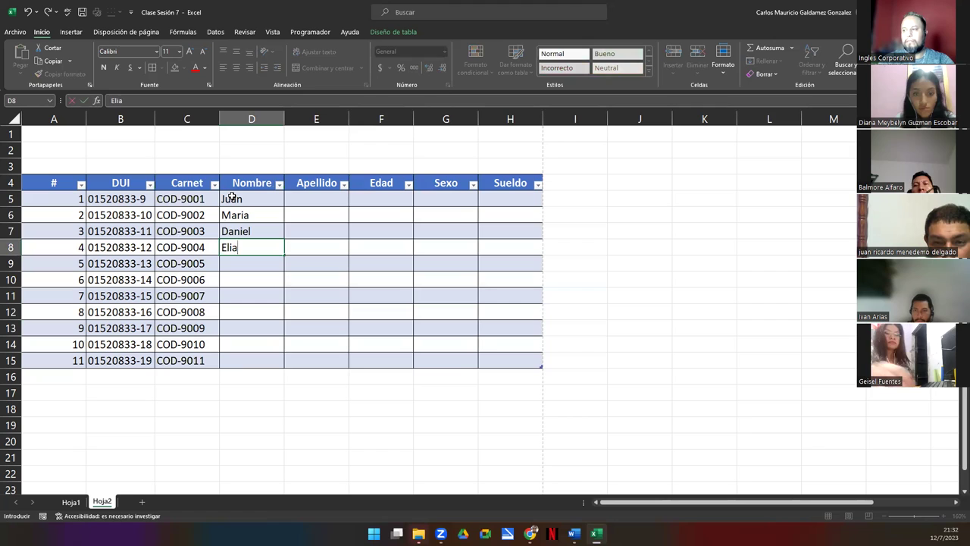
type("s")
key("Return")
type("Jose")
key("Return")
type("Ca")
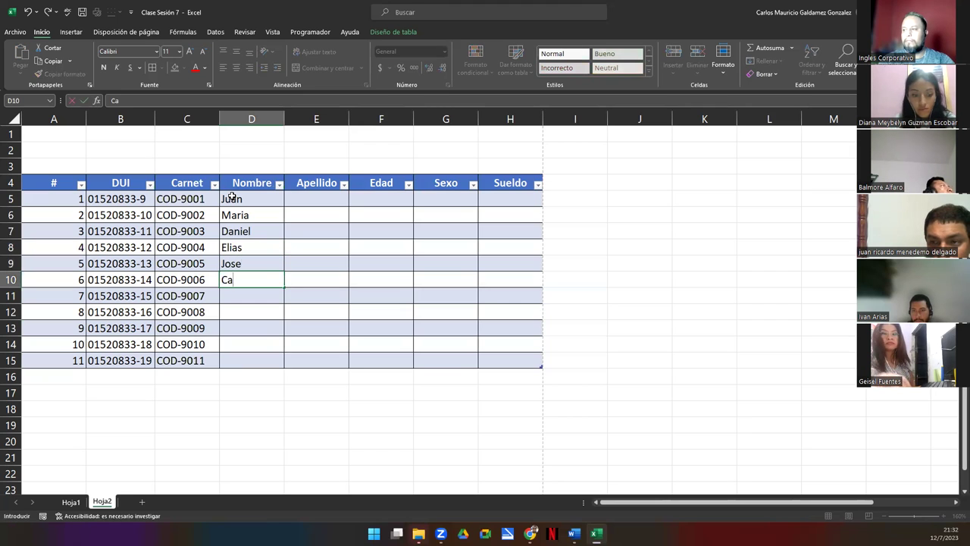
type("rmen")
key("Return")
- Enter employees' first names in cells D11 and D12 of the Nombre column
type("I")
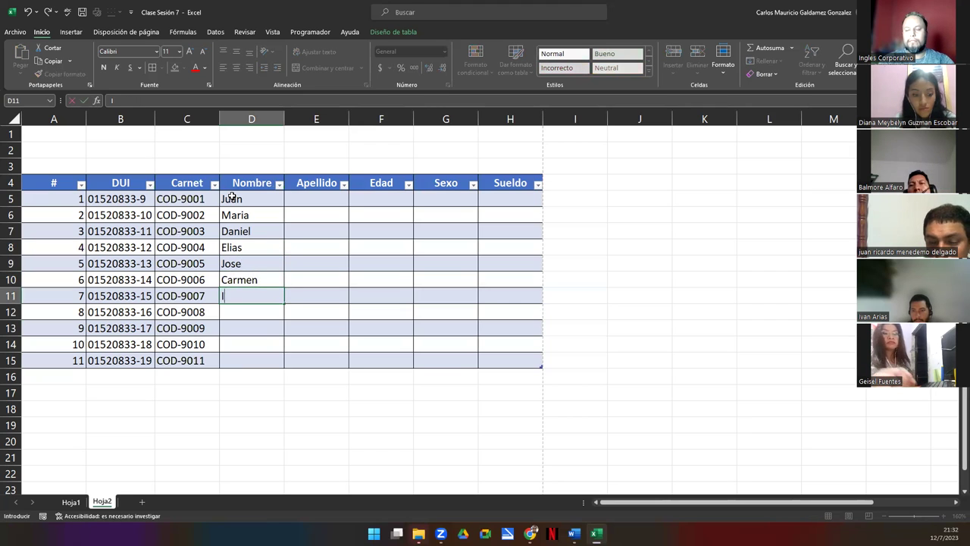
key("BackSpace")
type("Elen")
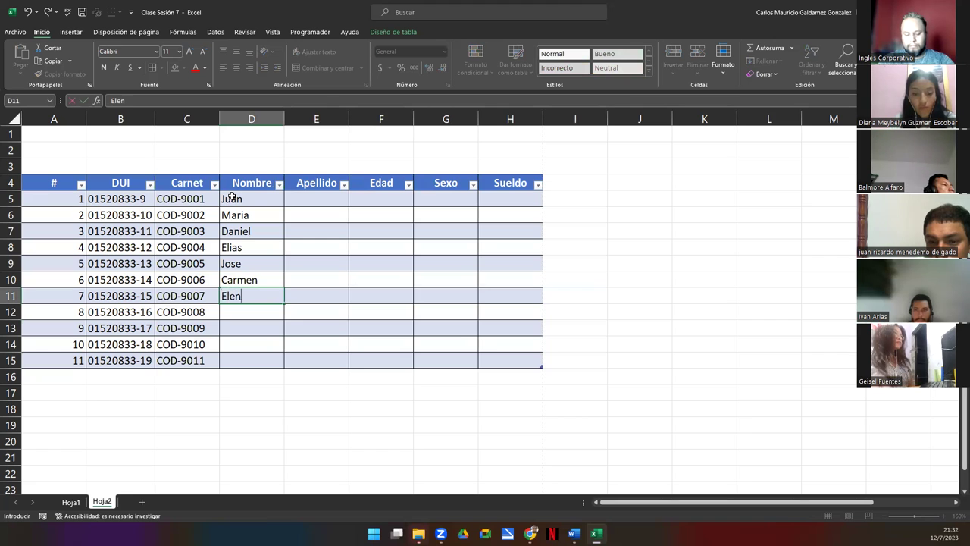
type("a")
key("Return")
type("Vilma")
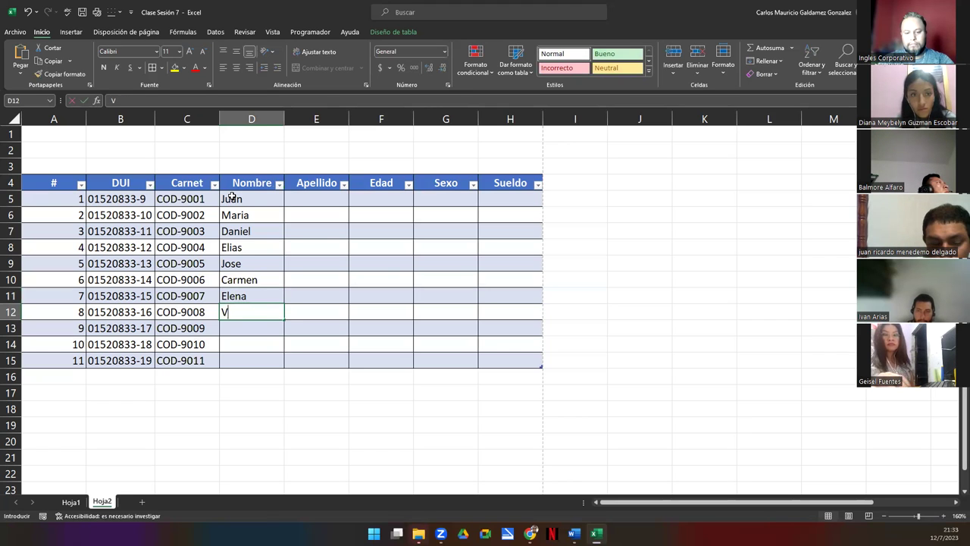
key("Return")
- Enter the ninth employee's first name in D13, correcting the mistyped text
type("Carmen")
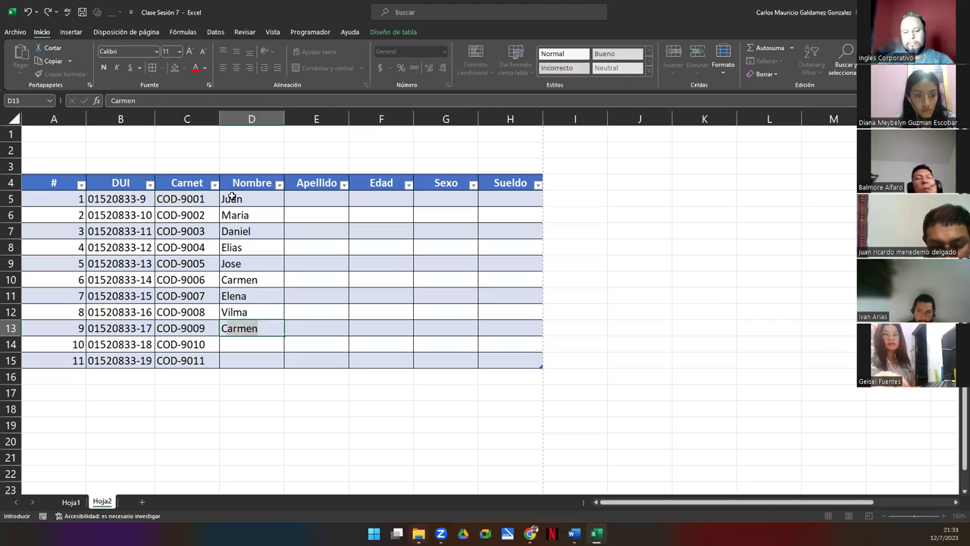
type("Kater")
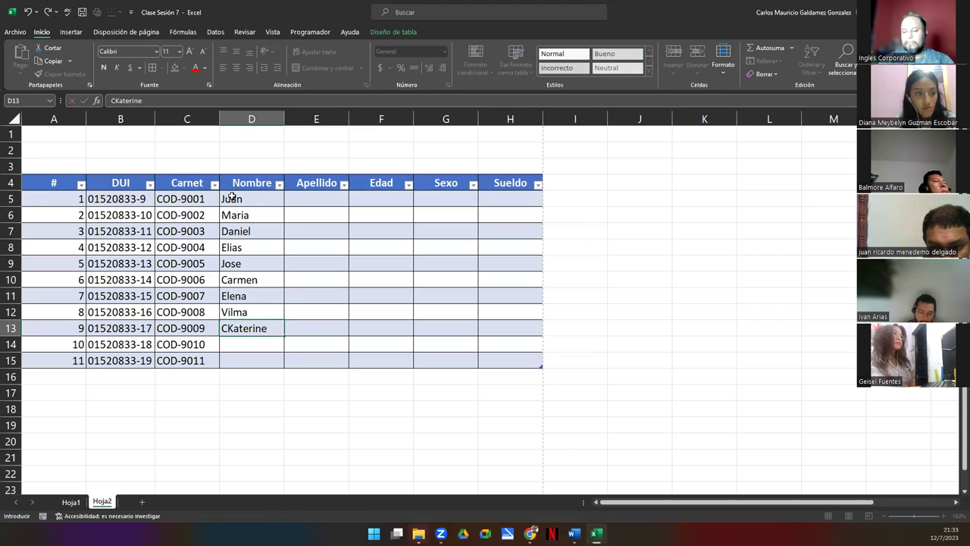
key("BackSpace")
key("BackSpace")
key("BackSpace")
key("BackSpace")
key("BackSpace")
key("BackSpace")
key("BackSpace")
key("BackSpace")
type("Katerine")
key("Return")
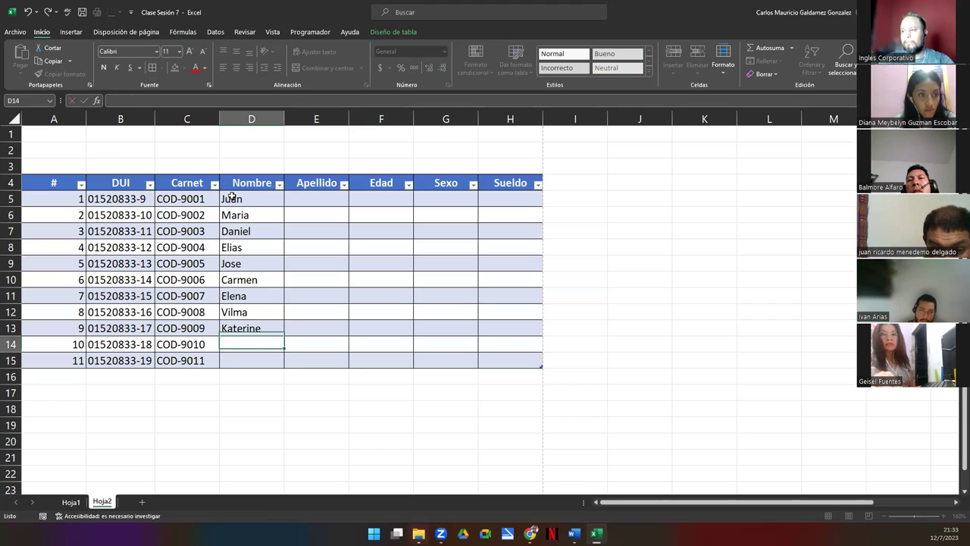
- Enter the tenth and eleventh employees' first names in D14 and D15 of the Nombre column
type("Elizabeth")
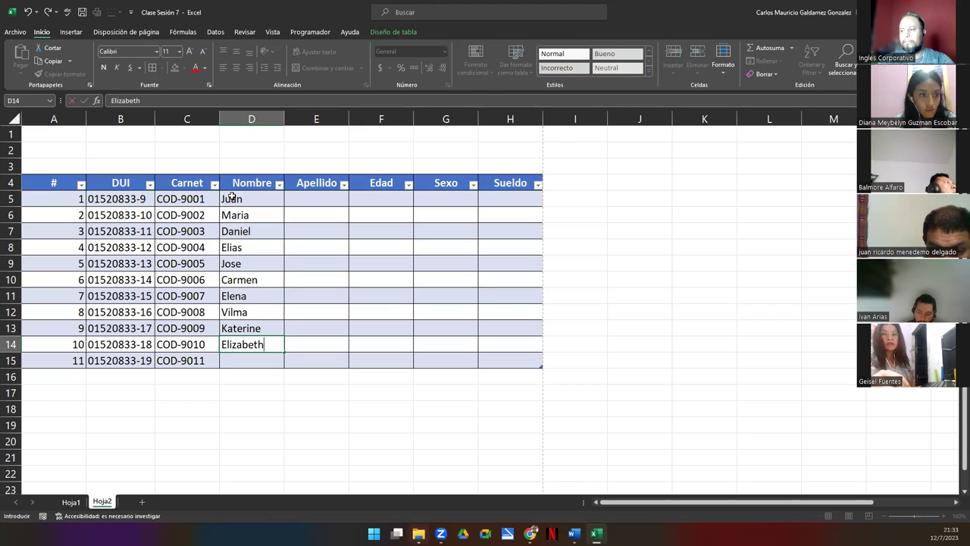
key("Return")
type("Me")
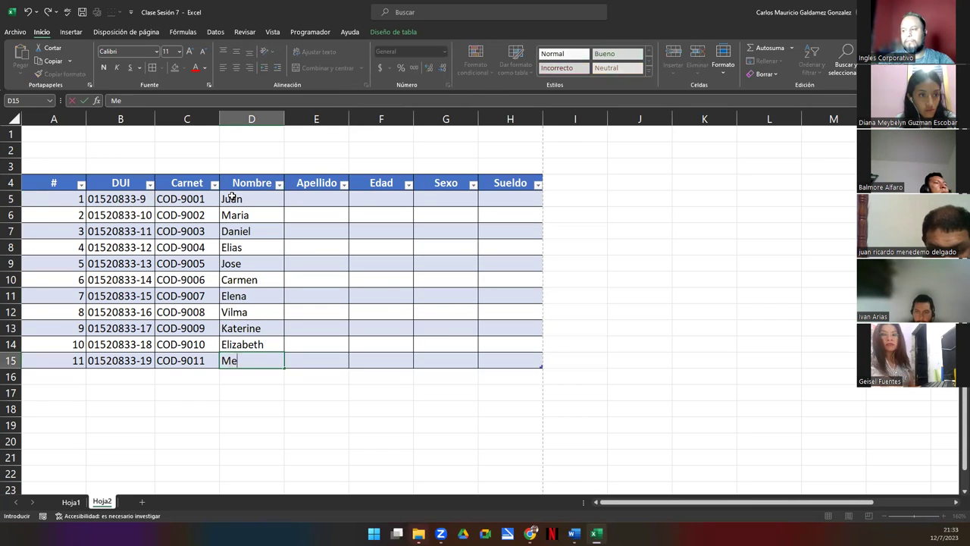
type("lvin")
key("Return")
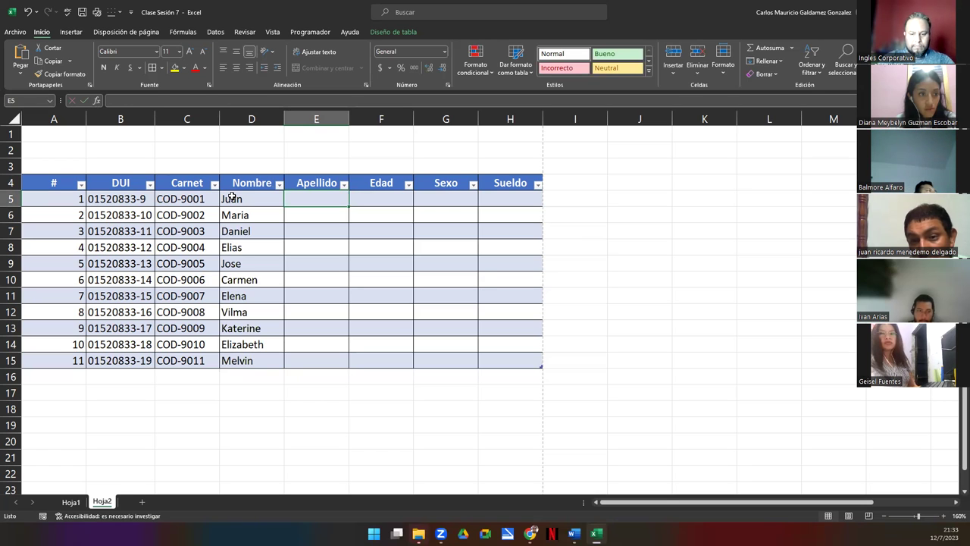
- Enter the first three employees' surnames in cells E5 to E7 of the Apellido column
type("Cortez")
key("Return")
type("Cruz")
key("Return")
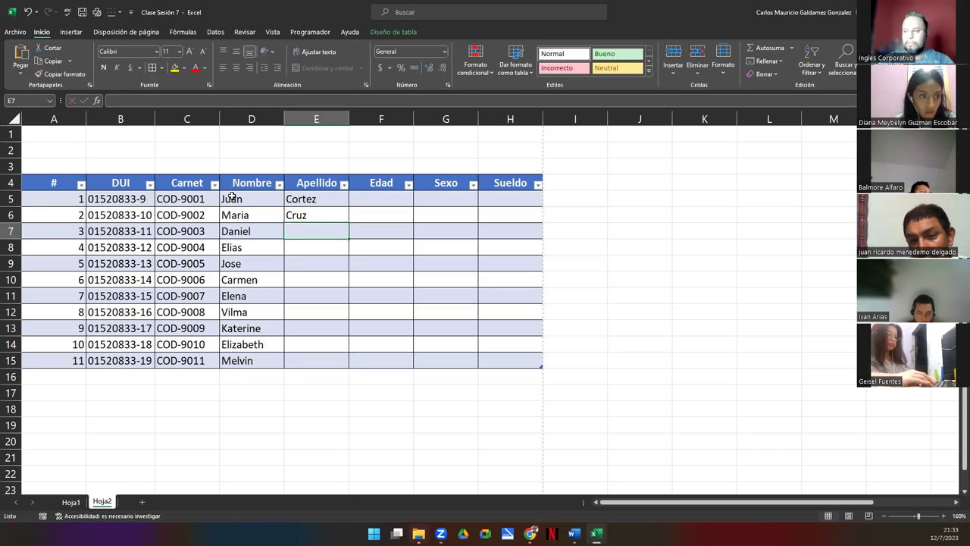
type("Sandoval")
key("Return")
- Enter the next three employees' surnames in cells E8 to E10 of the Apellido column
type("Alas")
key("Return")
type("Quiñonez")
key("Return")
type("Qui")
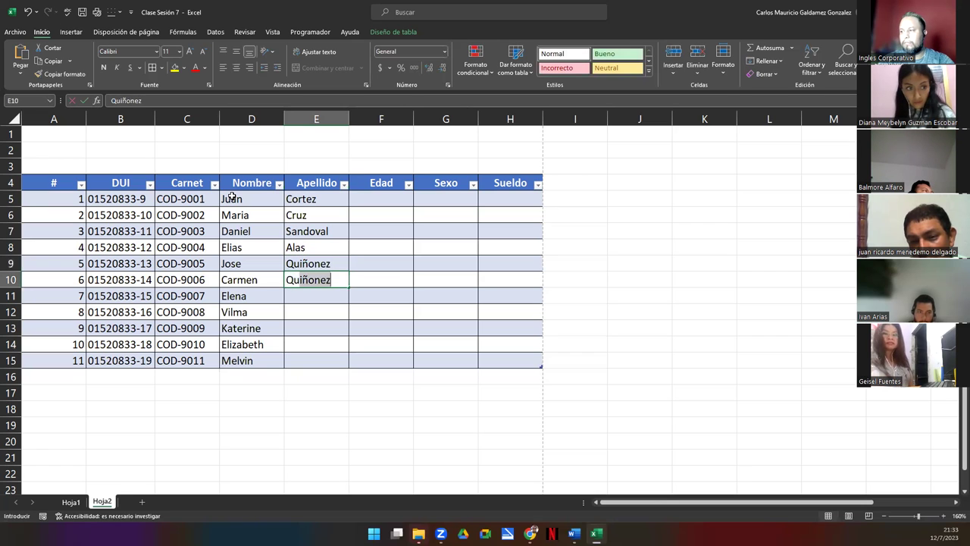
type("nteros")
key("Return")
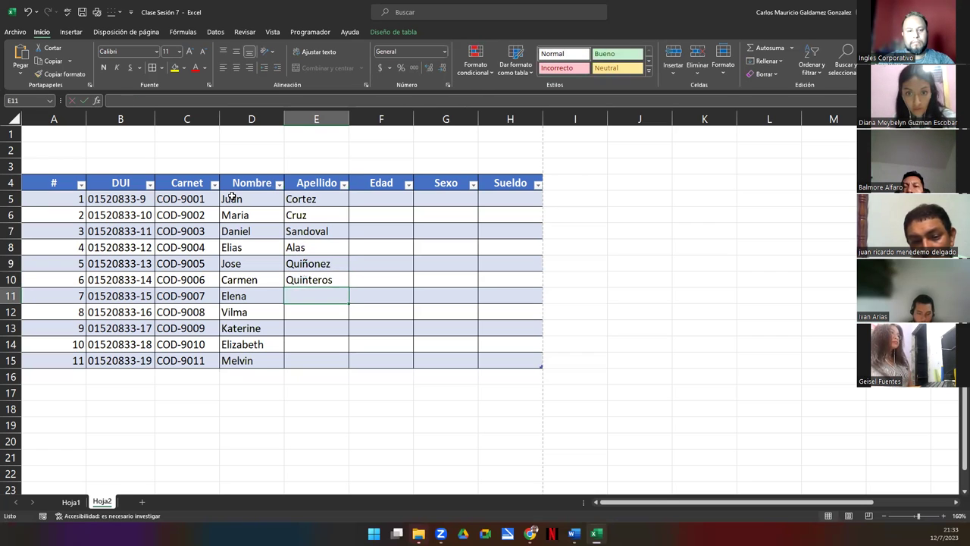
- Enter the seventh and eighth employees' surnames in E11 and E12
type("Cartage")
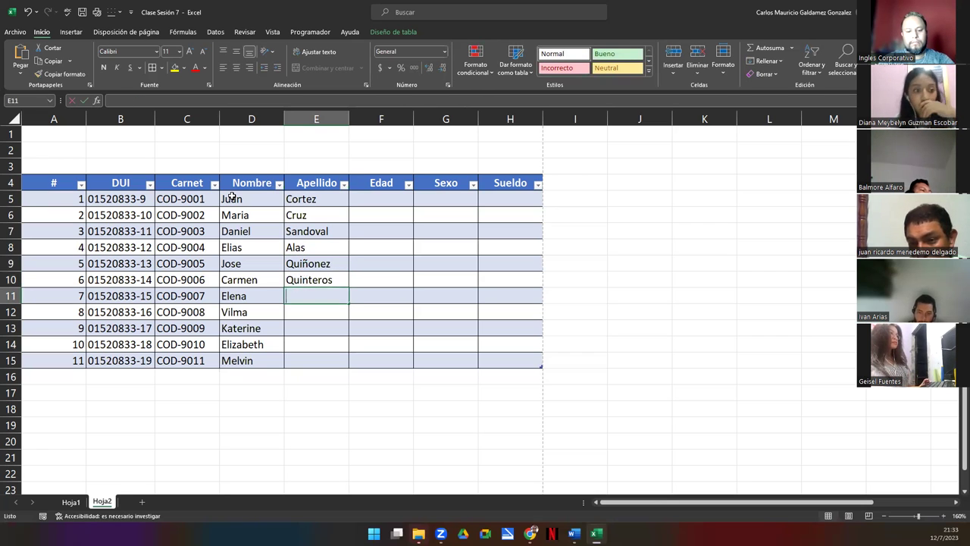
type("na")
key("Return")
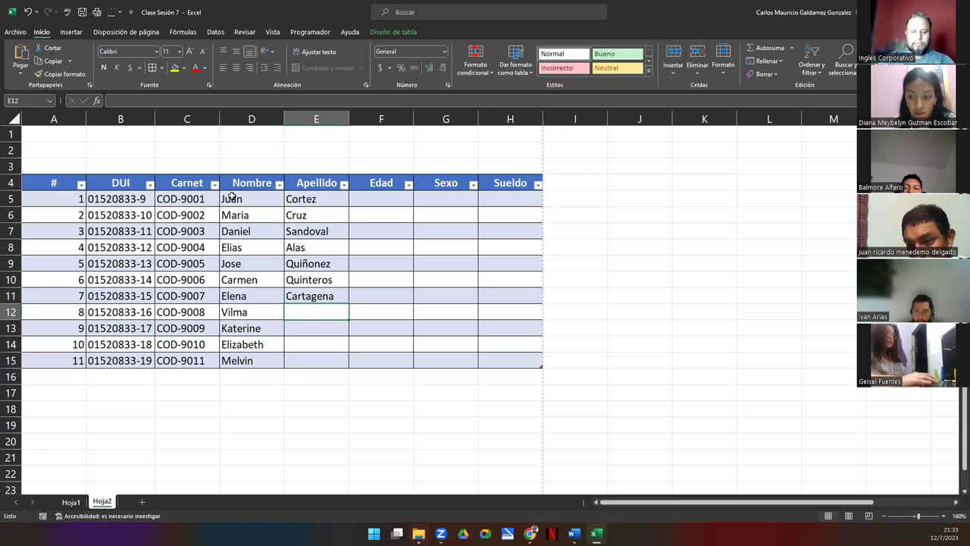
type("Molina")
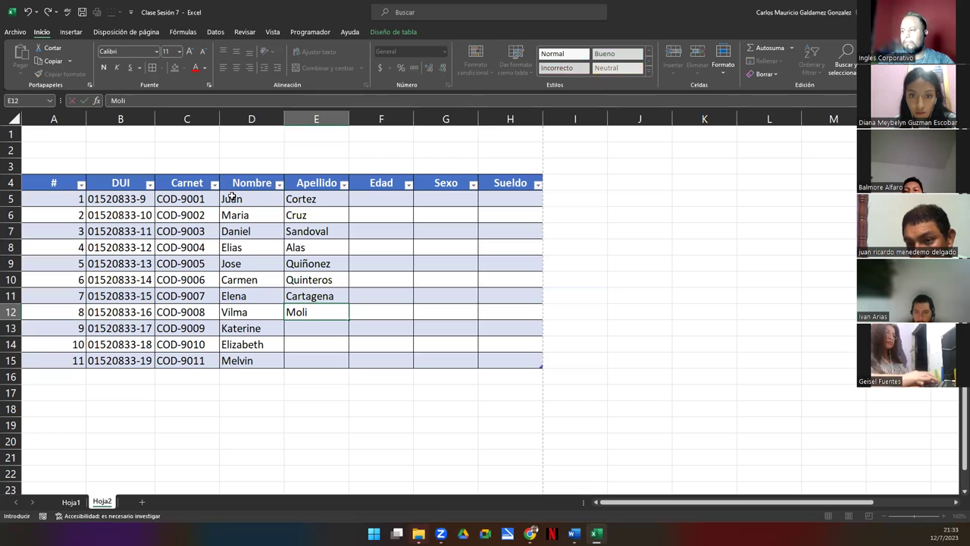
key("Return")
- Enter the last three employees' surnames in cells E13 to E15 to complete the Apellido column
type("Her")
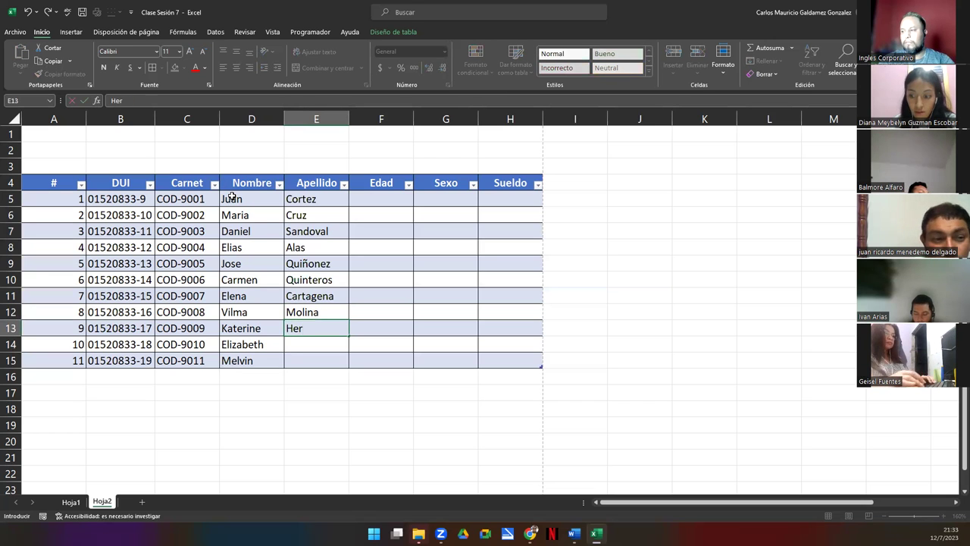
type("nandez")
key("Return")
type("Galvez")
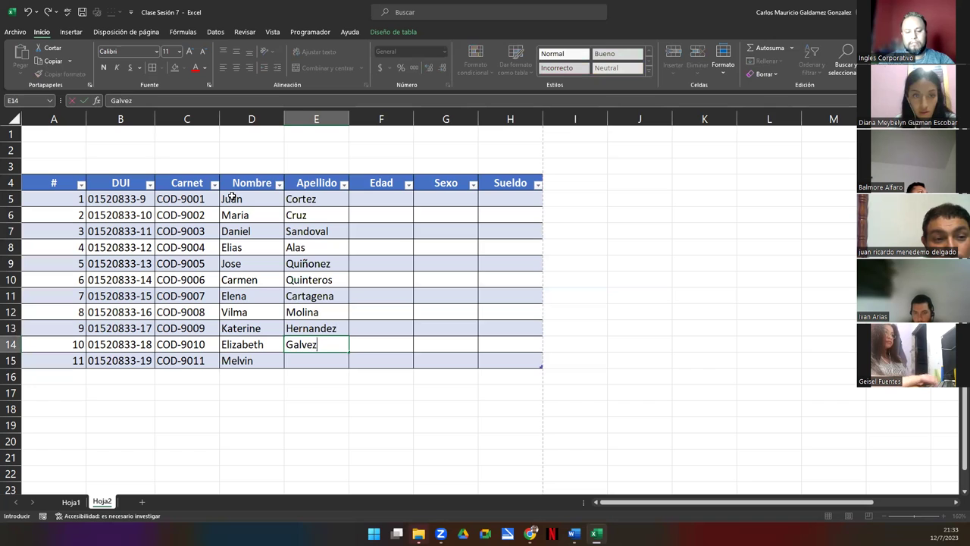
key("Return")
type("Gonzalez")
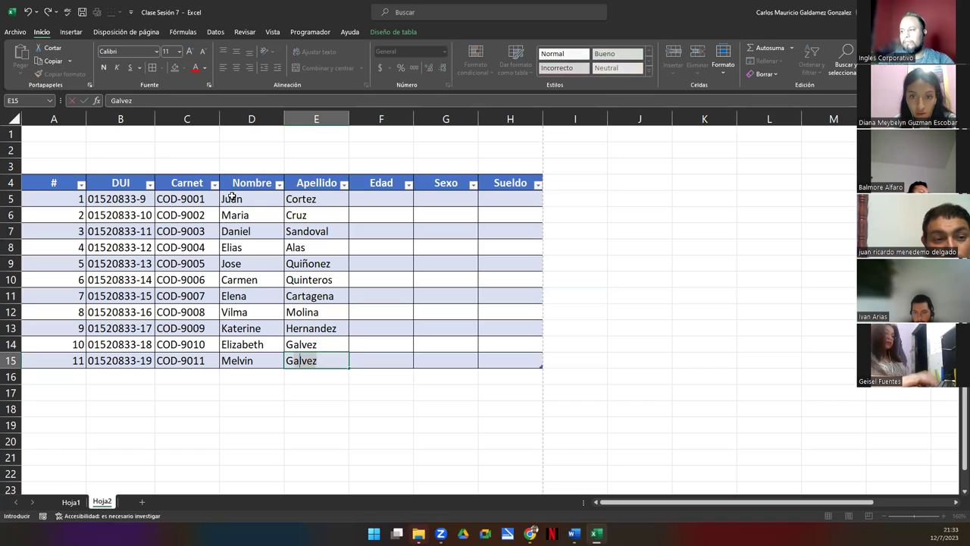
key("Return")
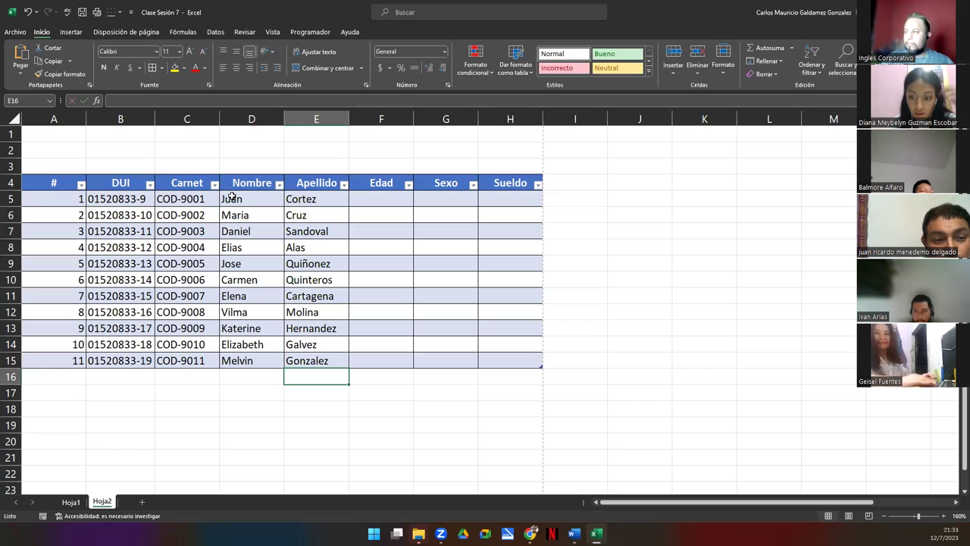
- Enter the ages 45, 46, 47 and 45 in cells F5 to F8 of the Edad column
left_click(395, 202)
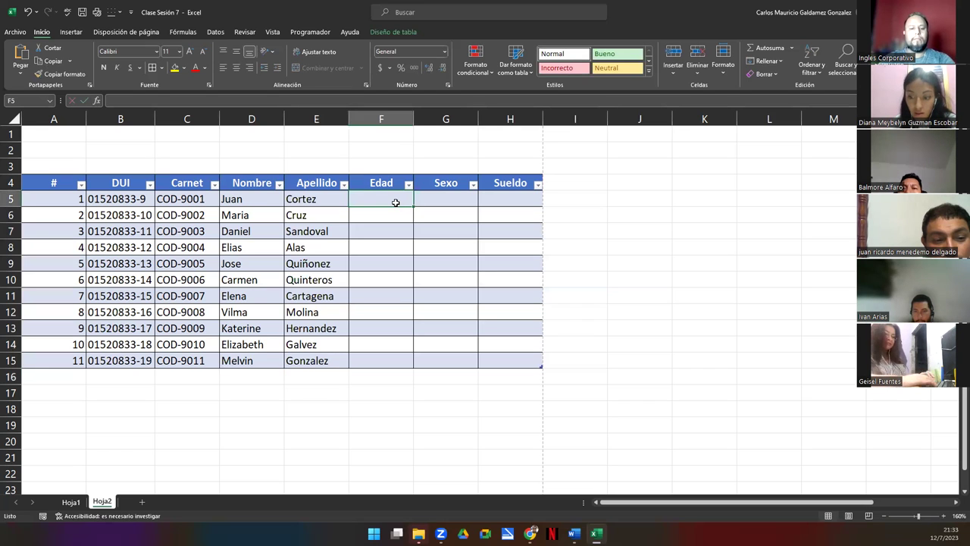
type("45")
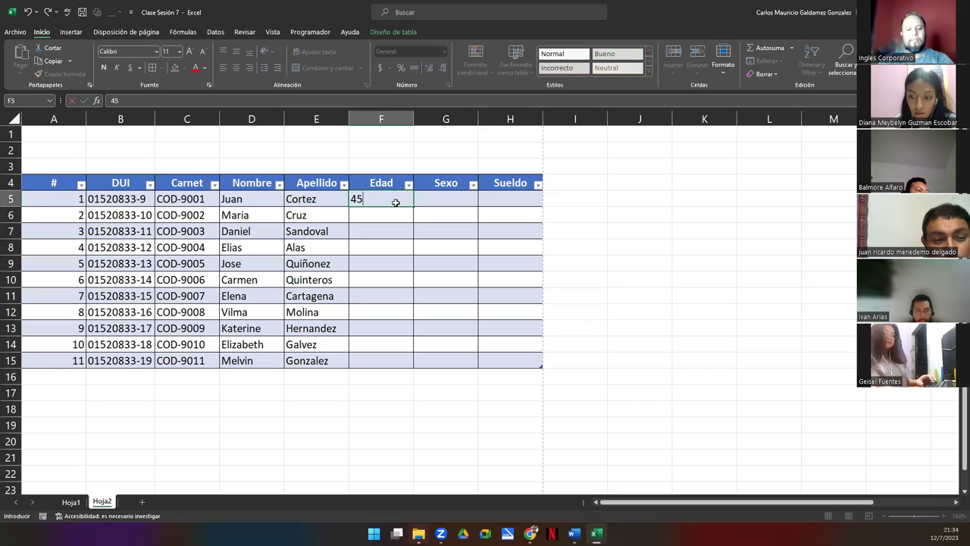
key("Return")
type("46")
key("Return")
type("47")
key("Return")
type("45")
key("Return")
- Enter the ages 46, 46, 46 and 47 in cells F9 to F12 of the Edad column
type("46")
key("Return")
type("46")
key("Return")
type("46")
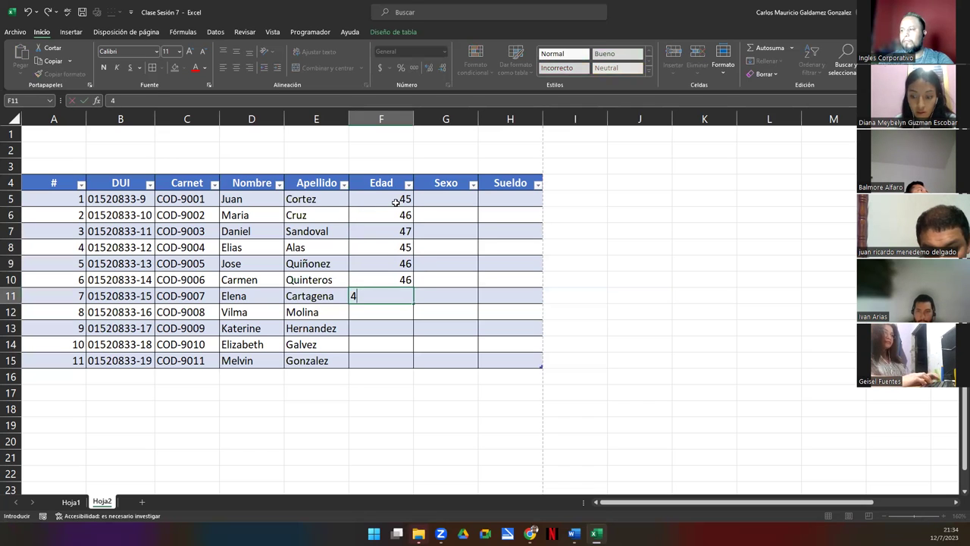
key("Return")
type("4")
key("Return")
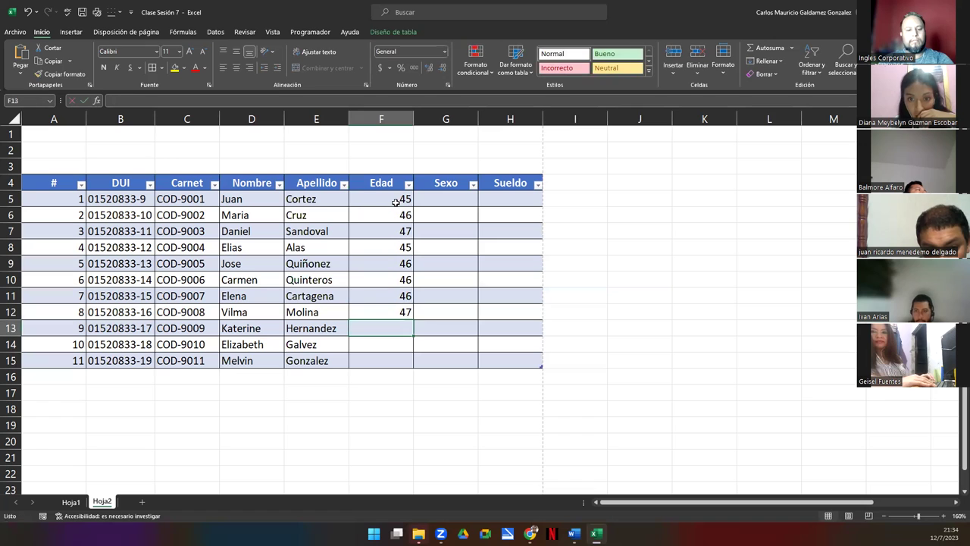
- Enter the ages 39, 39 and 41 in cells F13 to F15 to complete the Edad column
type("39")
key("Return")
type("39")
key("Return")
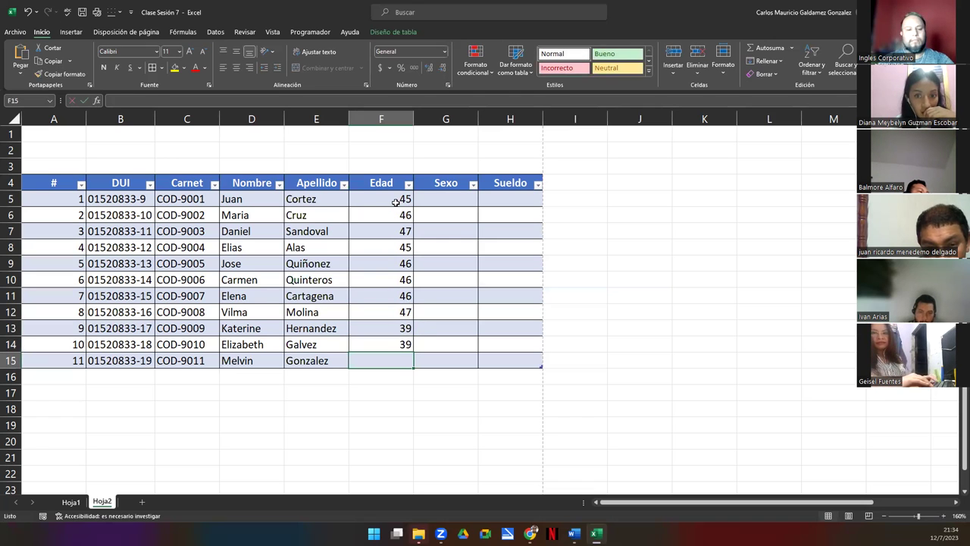
type("41")
key("Return")
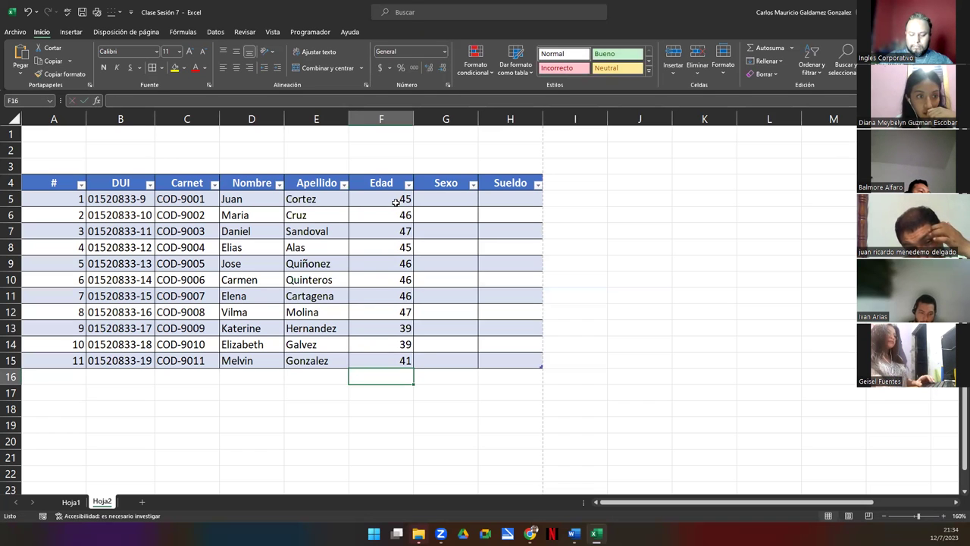
- Fill cells G5 to G9 of the Sexo column with M, F, M, M and M
left_click(459, 203)
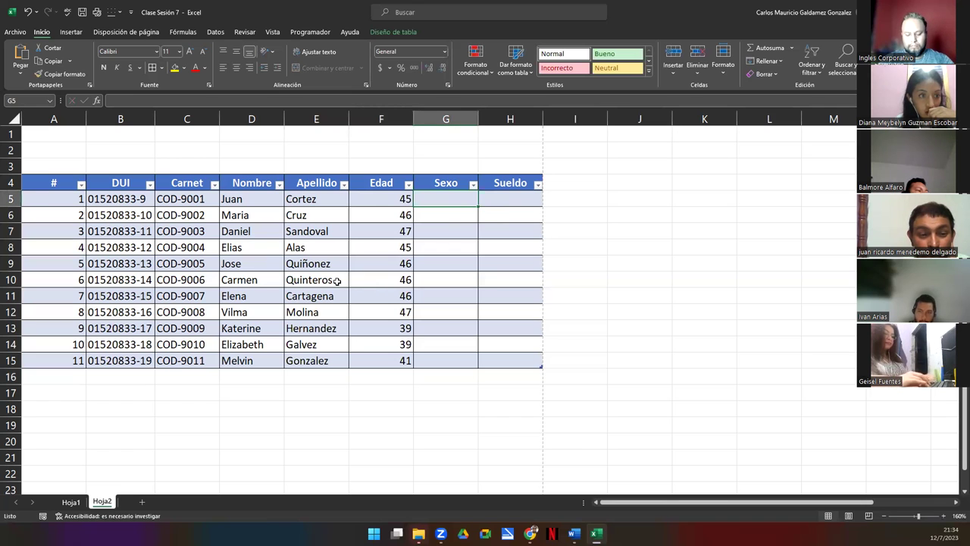
type("M")
key("Return")
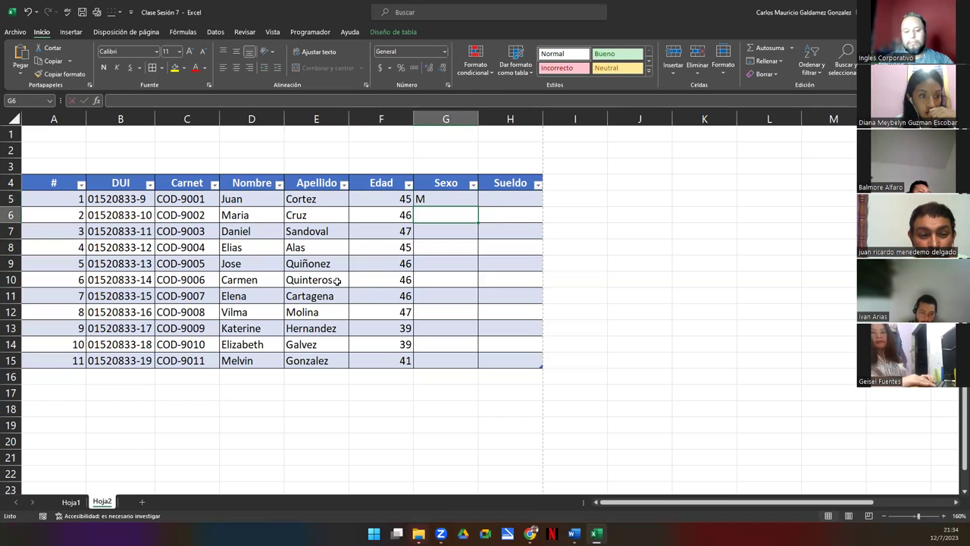
type("F")
key("Return")
type("M")
key("Return")
type("M")
key("Return")
type("M")
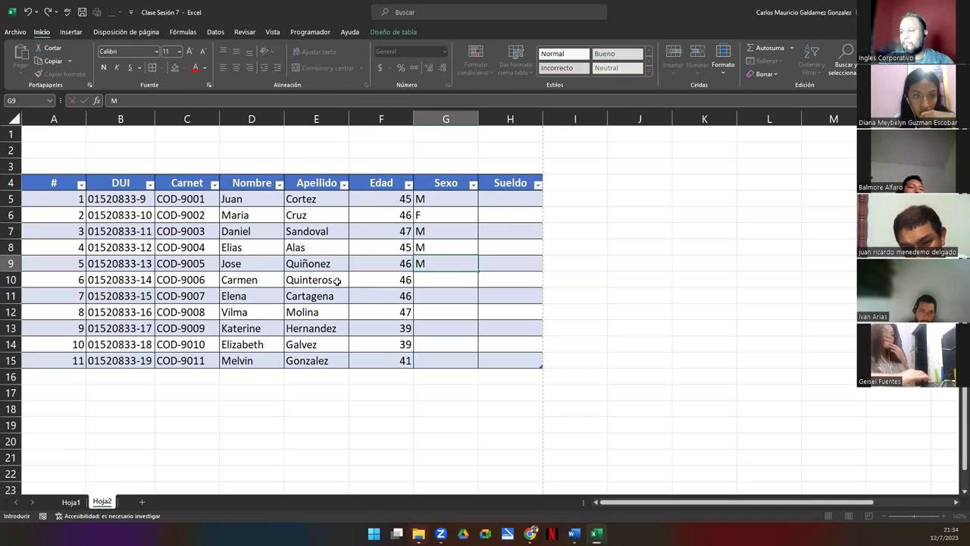
key("Return")
- Fill cells G10 to G14 of the Sexo column with F and enter M in G15
type("F")
key("Return")
type("F")
key("Return")
type("F")
key("Return")
type("F")
key("Return")
type("FM")
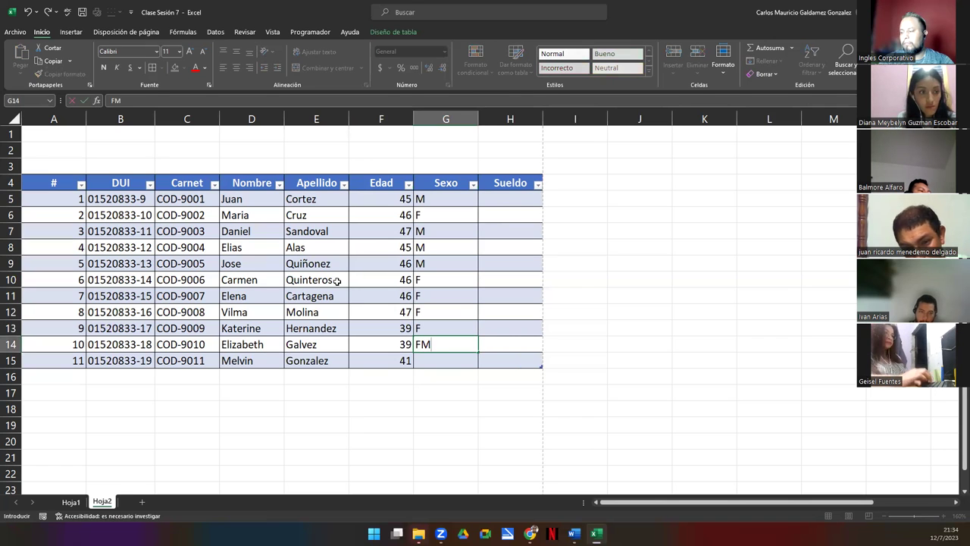
key("BackSpace")
key("Return")
type("M")
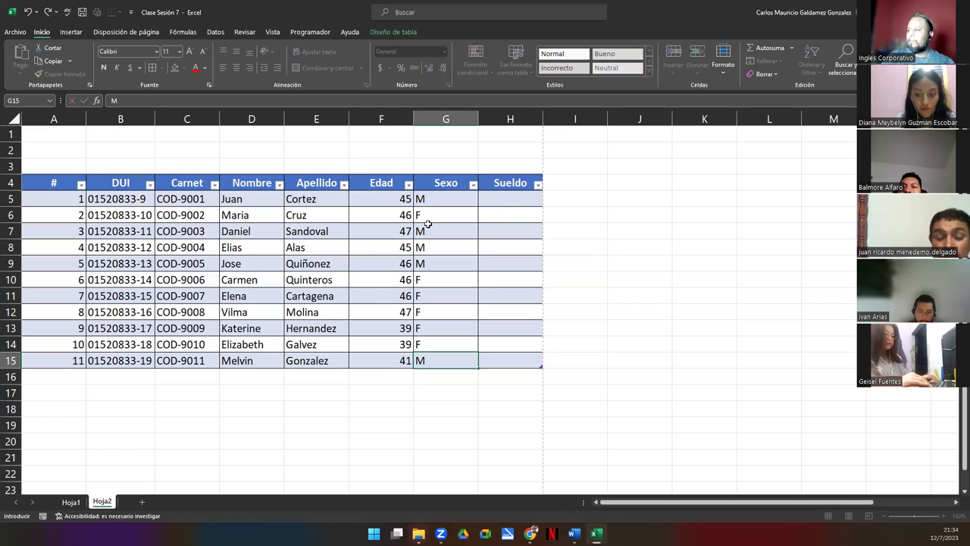
- Center the Sexo values in G5:G15 and apply the Contabilidad number format to the Sueldo cells H5:H15
left_click_drag(429, 199, 451, 364)
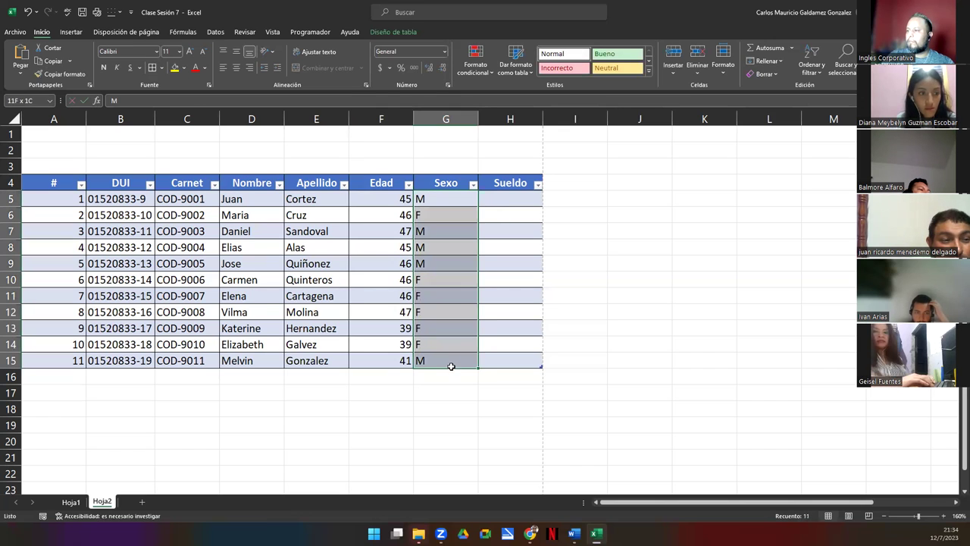
left_click(238, 68)
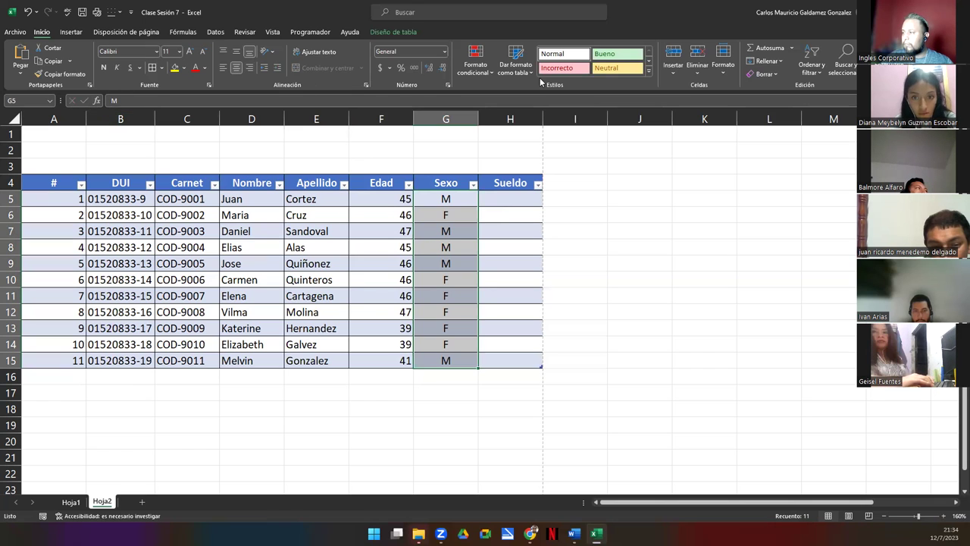
left_click_drag(515, 197, 520, 363)
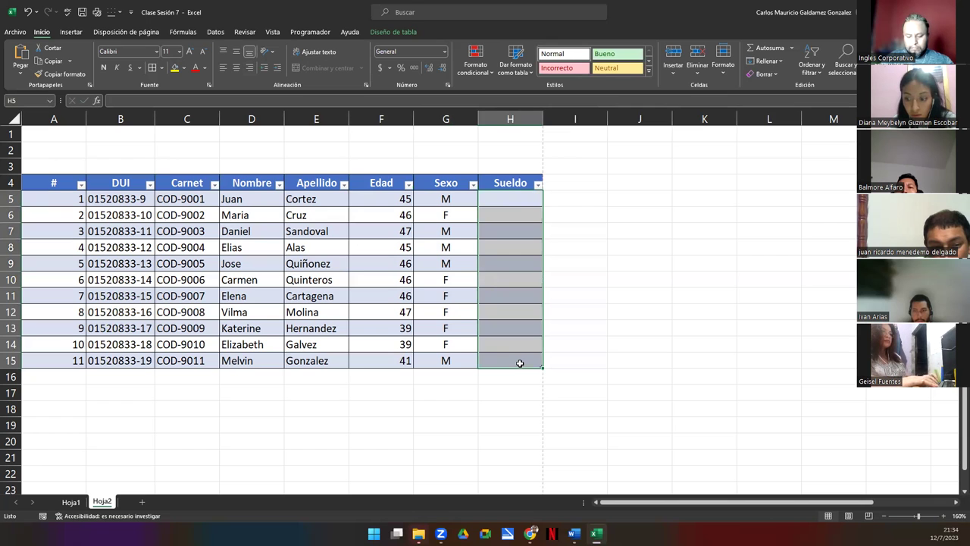
left_click(444, 51)
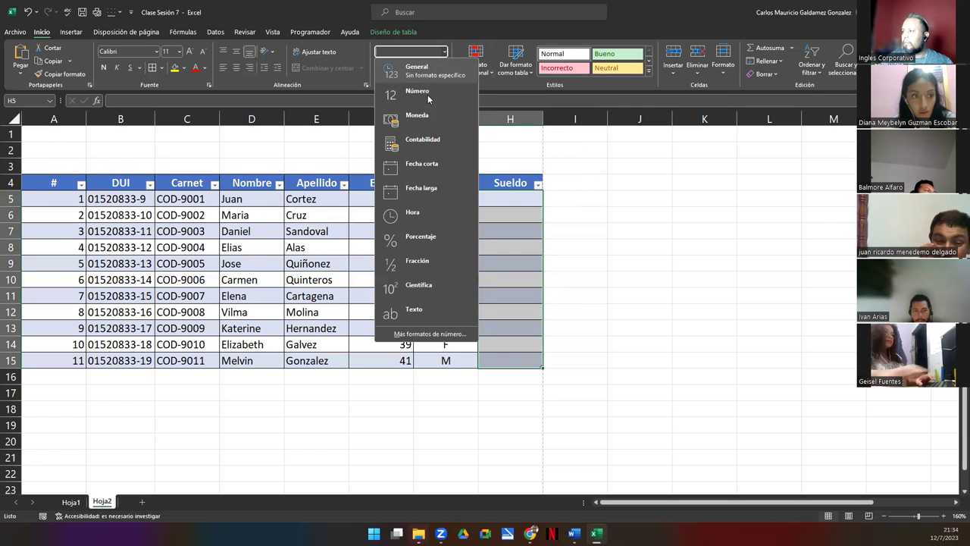
left_click(422, 140)
- Enter the salaries 650 in H5 and 660 in H6 of the Sueldo column
left_click(529, 200)
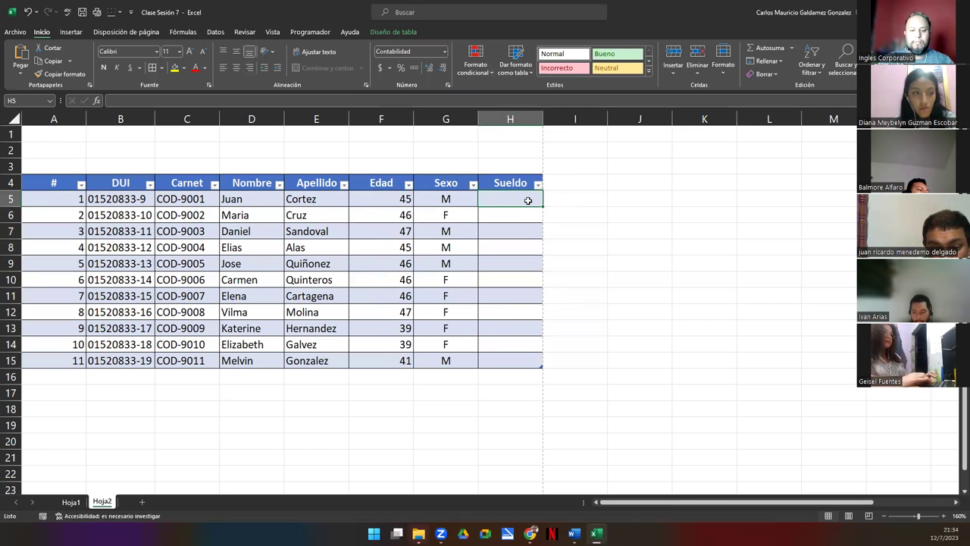
type("650")
key("Return")
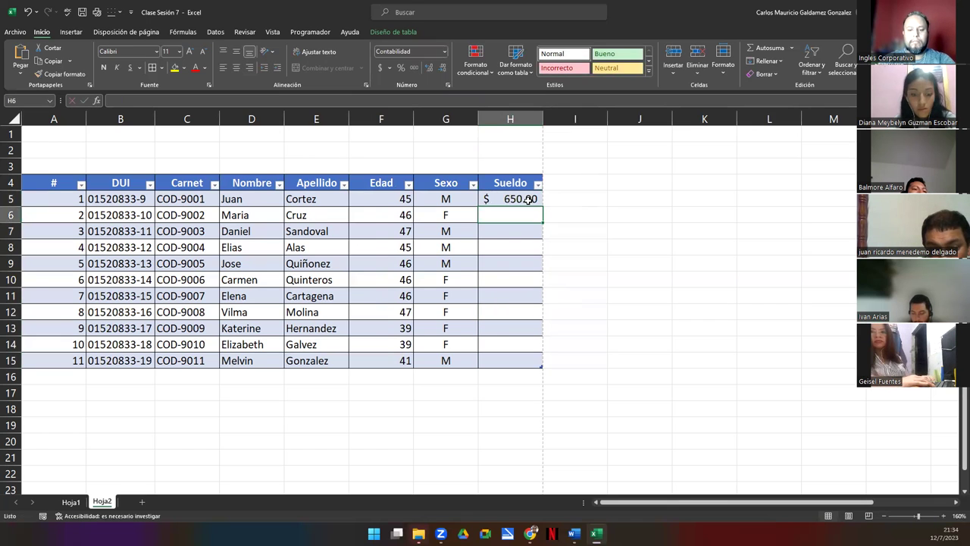
type("660")
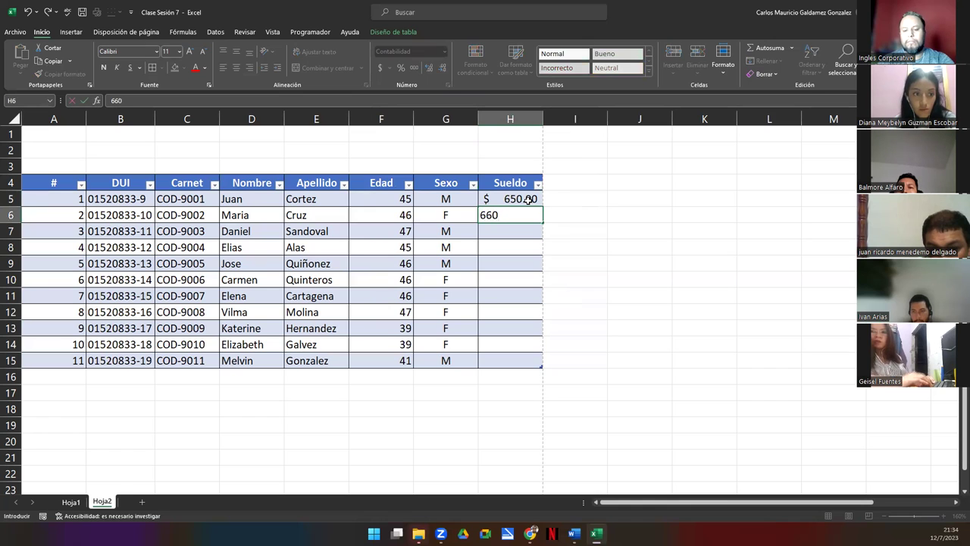
key("Return")
- Enter the third employee's salary in H7 as 655, correcting the mistyped amount
type("65")
key("Return")
key("Return")
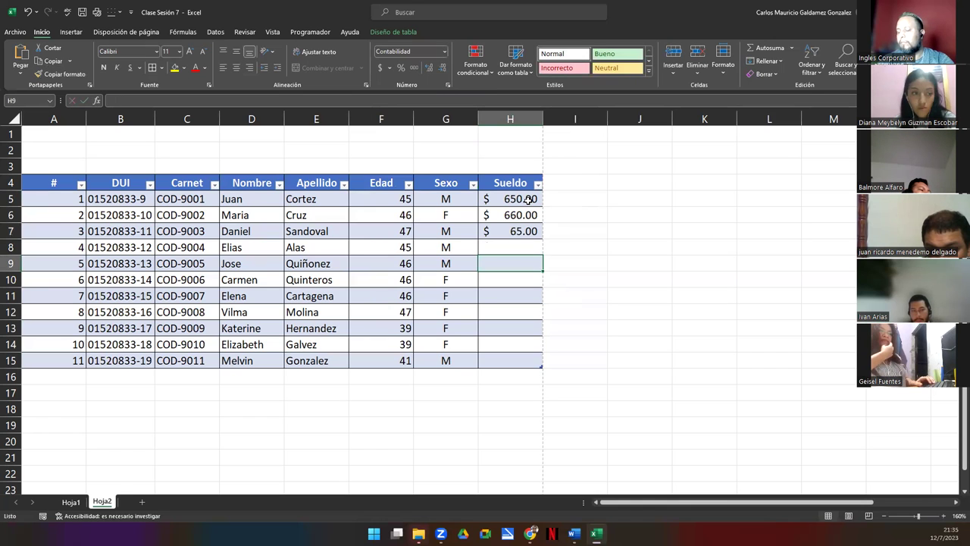
key("Up")
key("Up")
type("655")
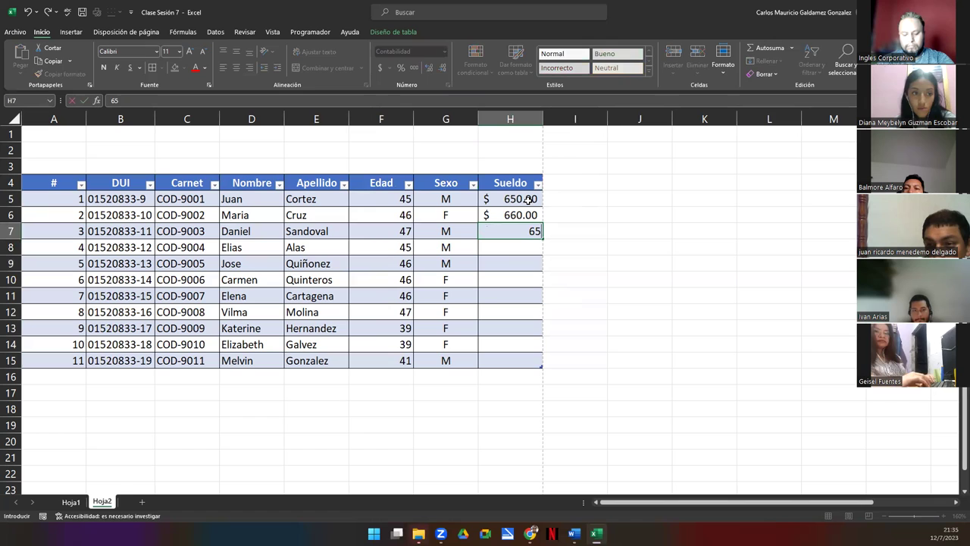
key("Return")
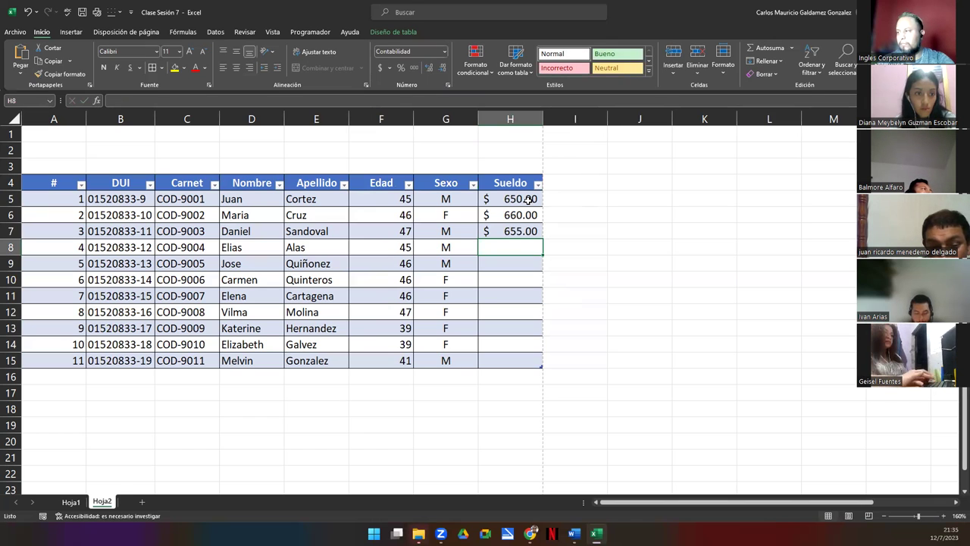
- Enter the salaries 610, 607 and 655 in cells H8 to H10 of the Sueldo column
type("610")
key("Return")
type("60")
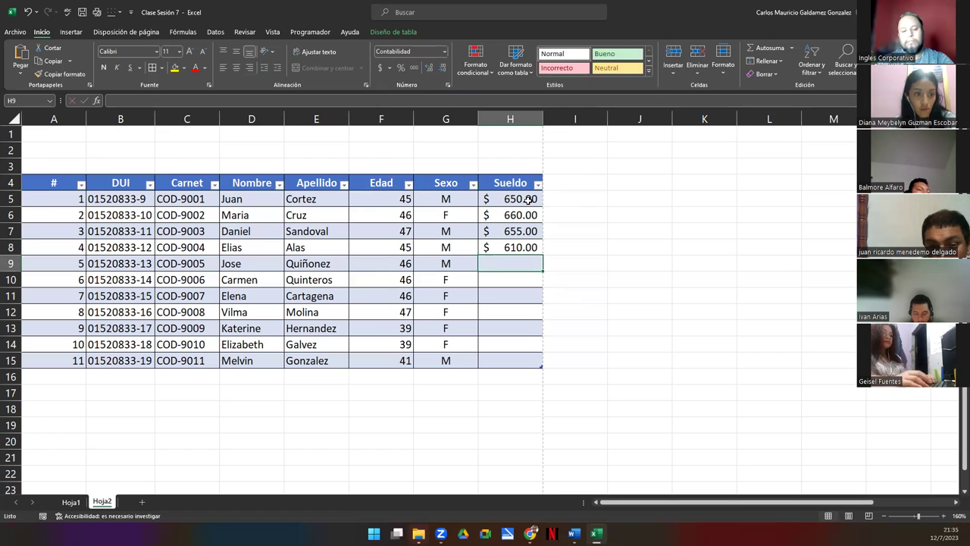
type("7")
key("Return")
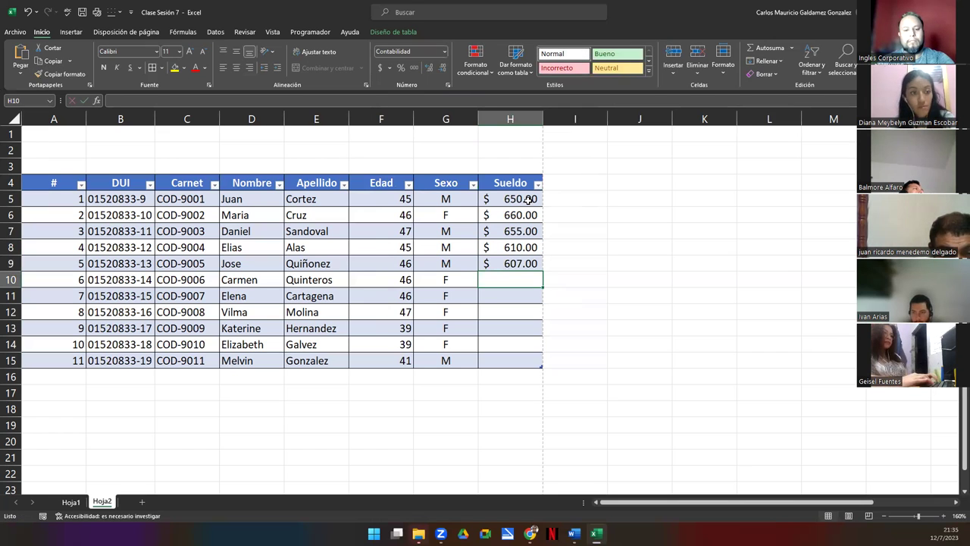
type("655")
key("Return")
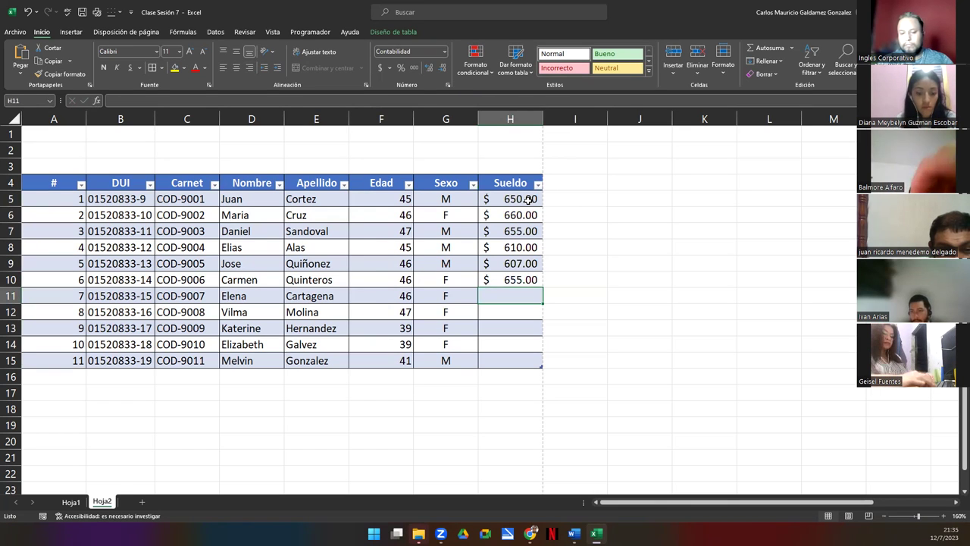
- Enter the salaries 670 in H11 and 690 in H12 of the Sueldo column
type("66")
key("BackSpace")
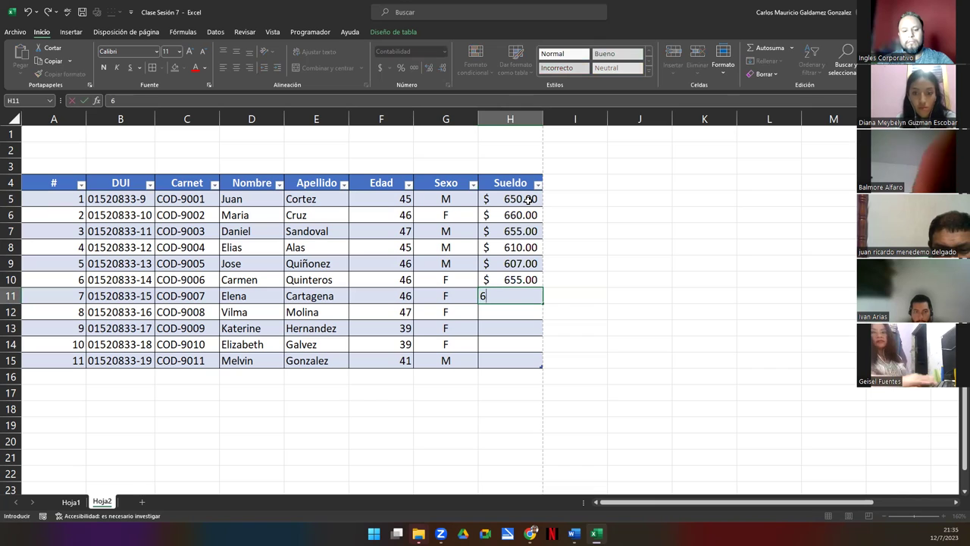
type("70")
key("Return")
type("690")
key("Return")
- Complete the Sueldo column by entering 660, 607 and 655 in cells H13 to H15
type("660")
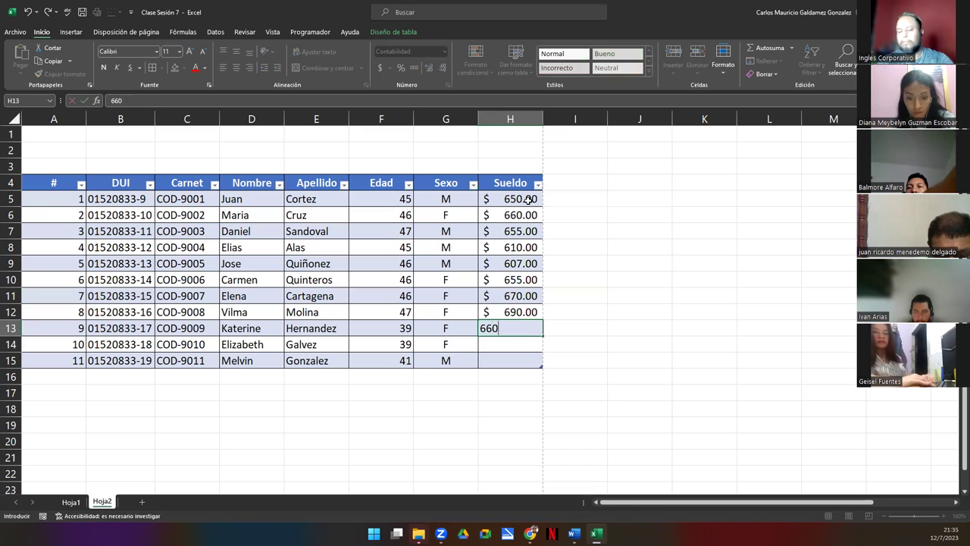
key("Return")
type("60")
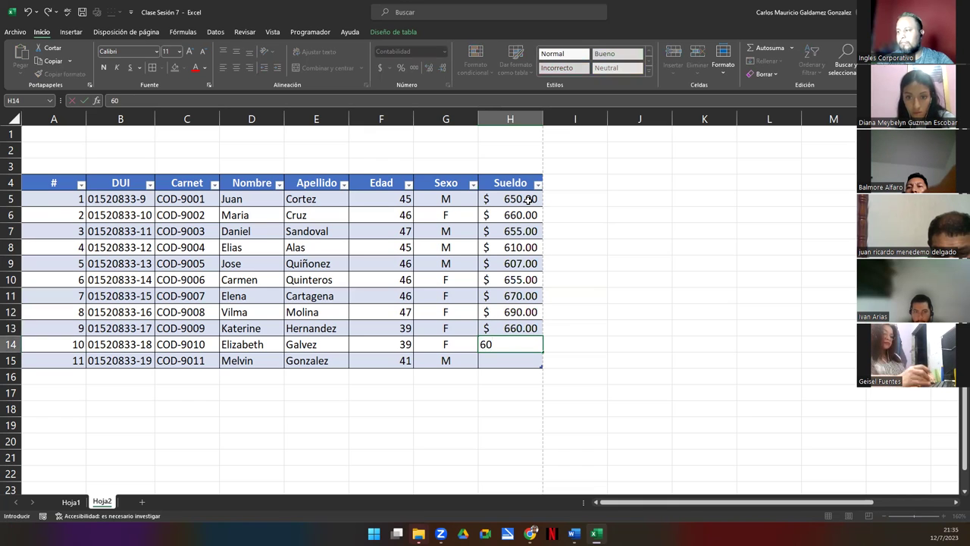
type("7")
key("Return")
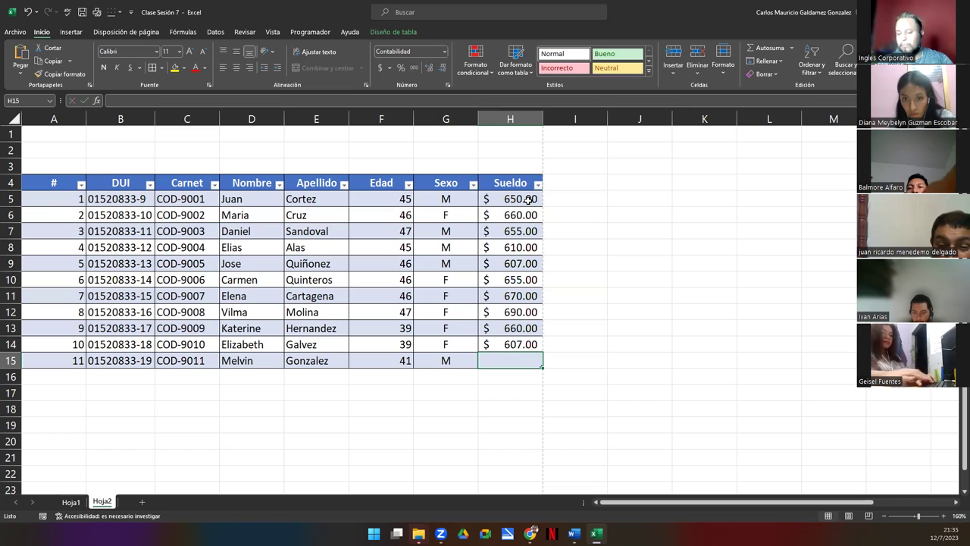
type("655")
key("Return")
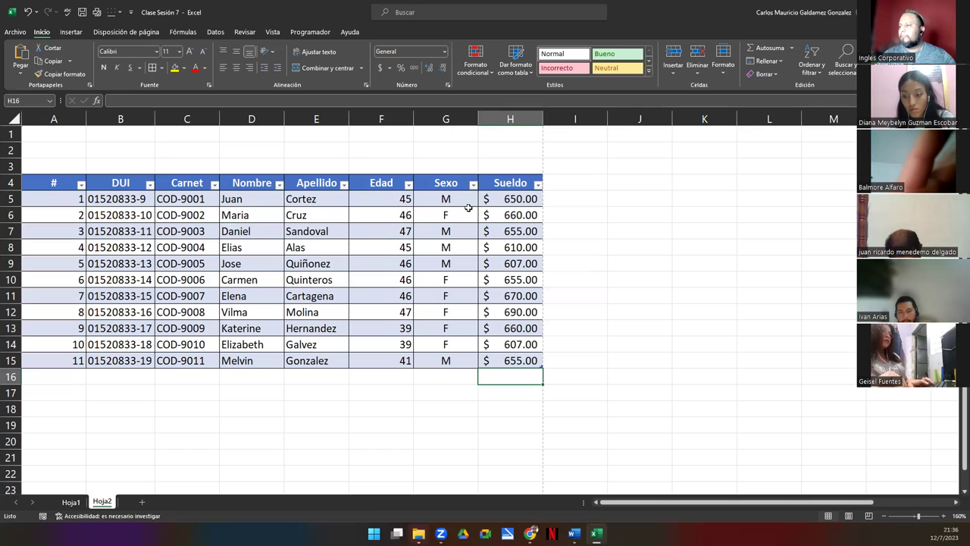
- Center the values of the #, Edad and Sexo columns in rows 5 to 15
left_click(371, 199)
left_click_drag(419, 271, 439, 361)
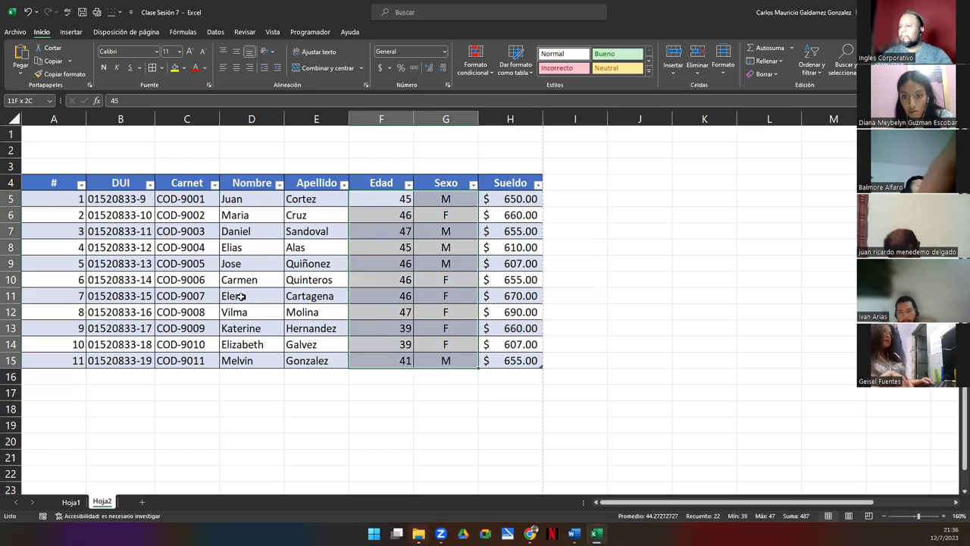
left_click(58, 203, "ctrl")
left_click_drag(59, 318, 60, 361)
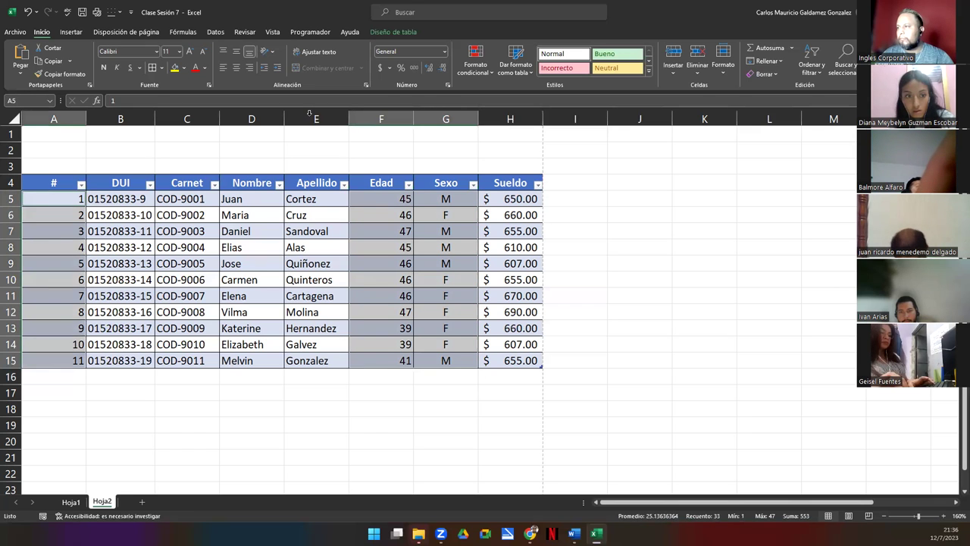
left_click(237, 67)
left_click(312, 280)
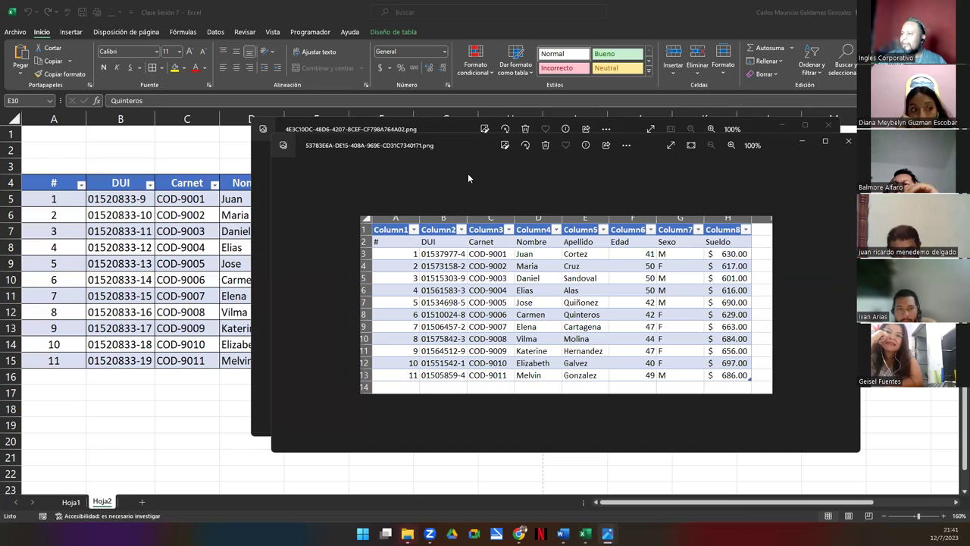
- Look over the two reference pictures of the employee table and close both image windows
left_click_drag(469, 143, 455, 145)
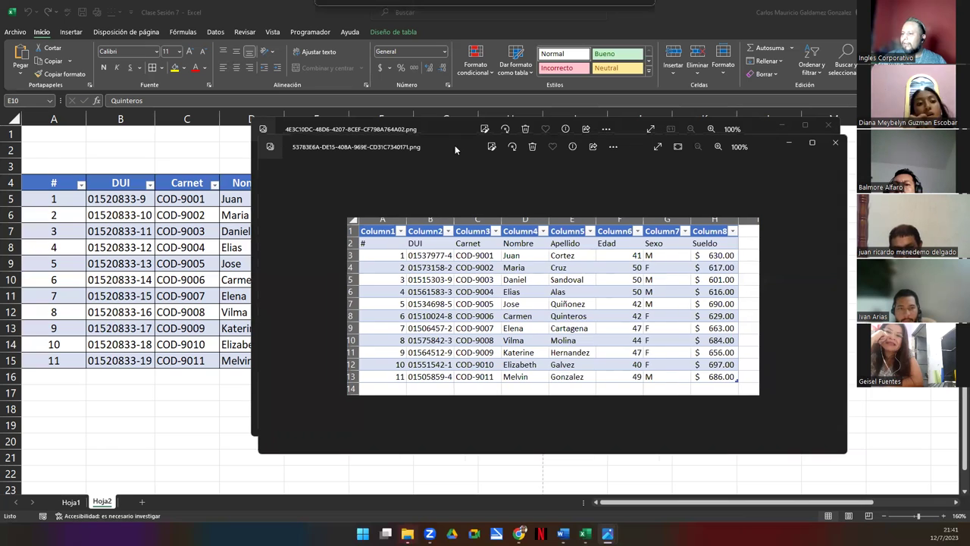
left_click(837, 143)
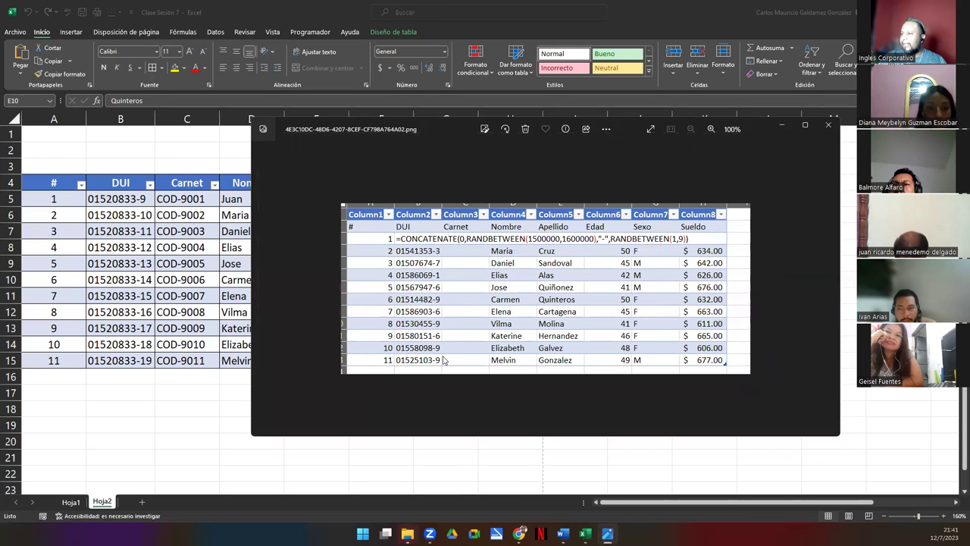
left_click(829, 131)
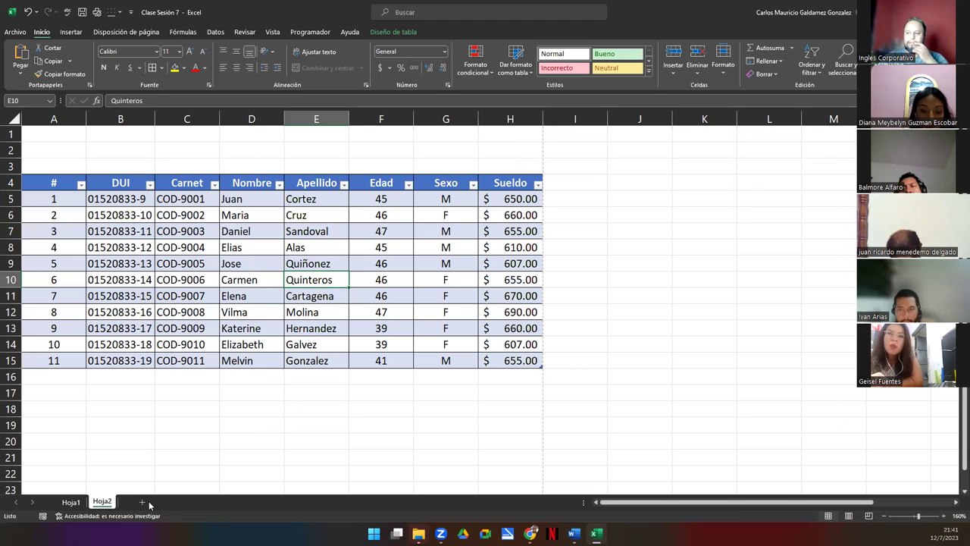
left_click(71, 502)
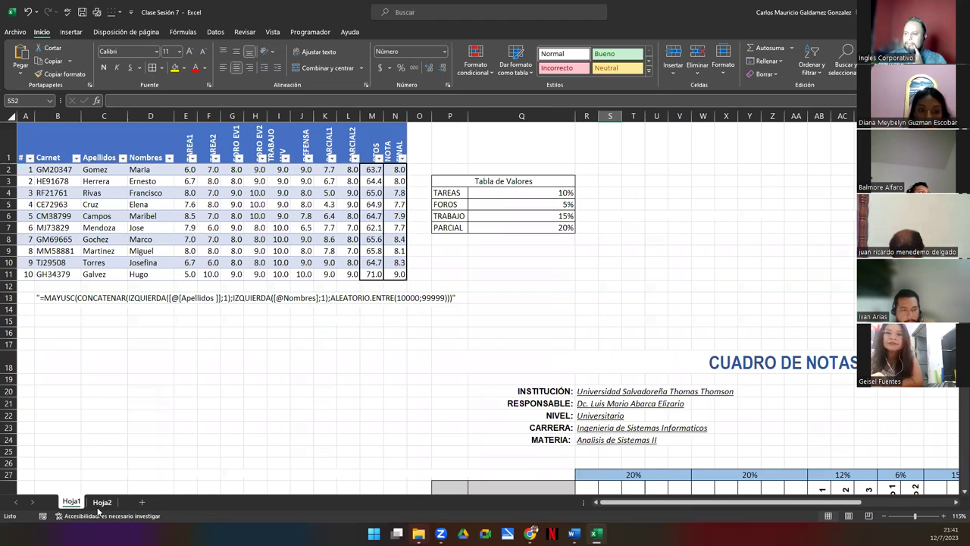
left_click(102, 502)
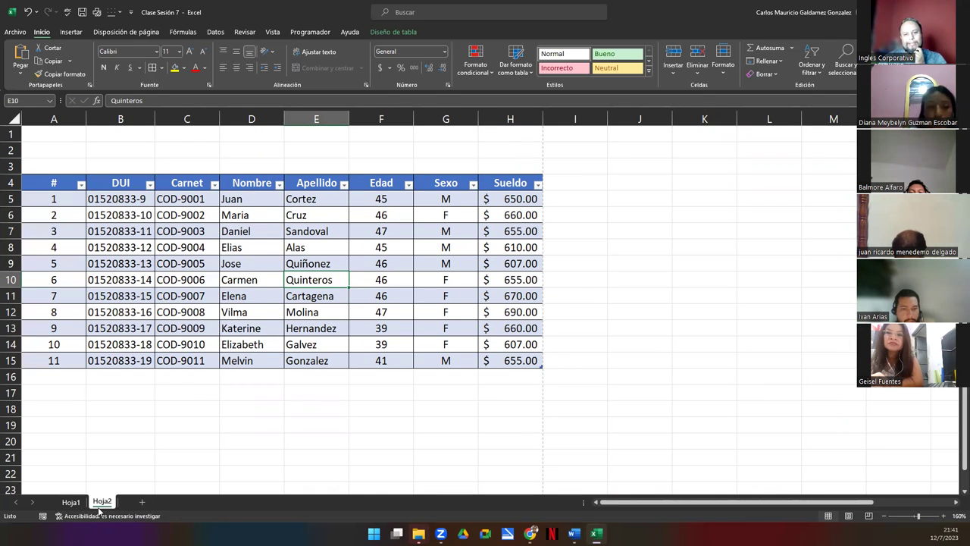
left_click(397, 369)
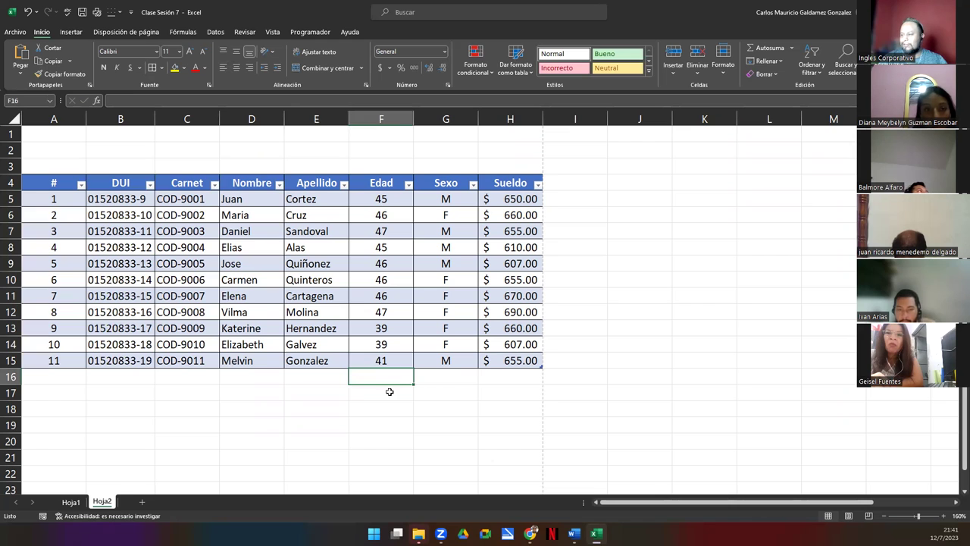
left_click(266, 424)
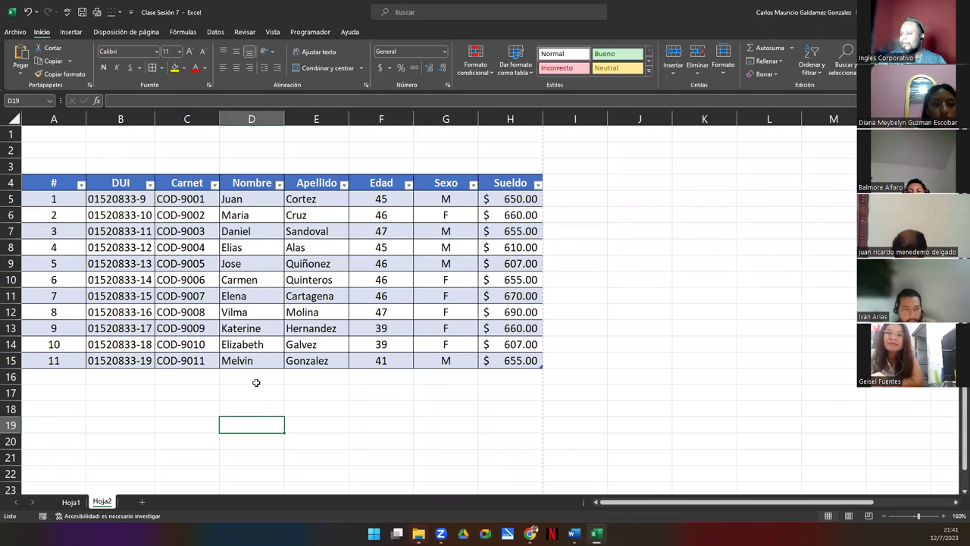
left_click(256, 384)
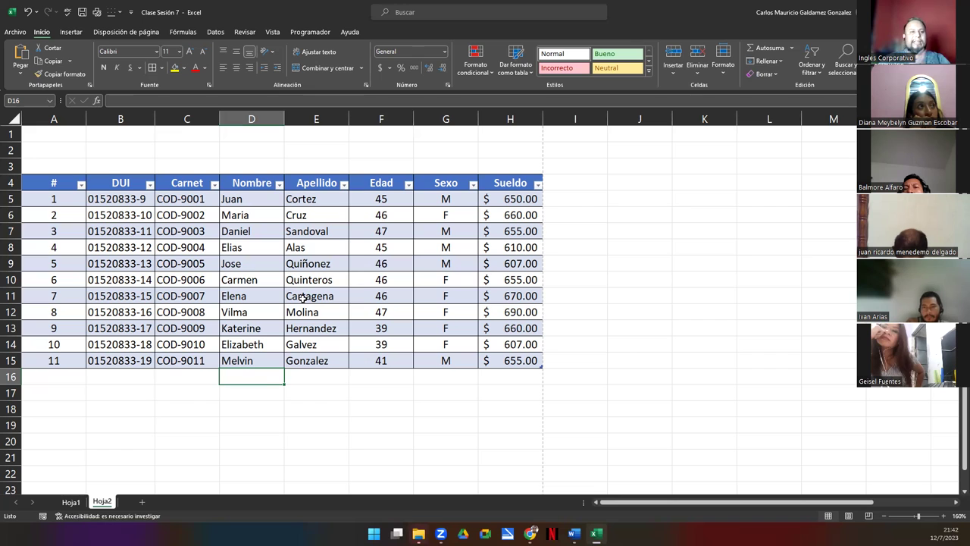
left_click(260, 282)
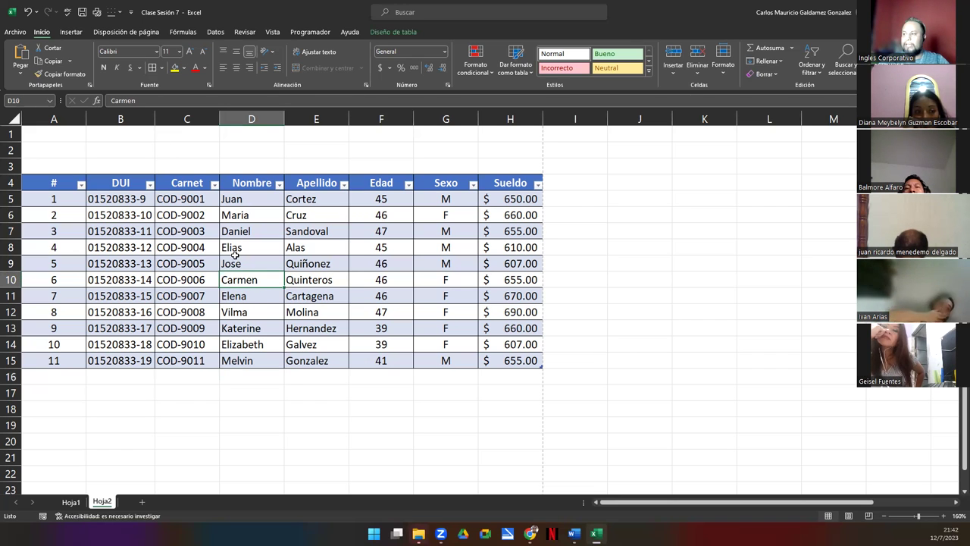
- Select the Apellido table column, alternating between its data cells only and the column including its header
left_click(316, 173)
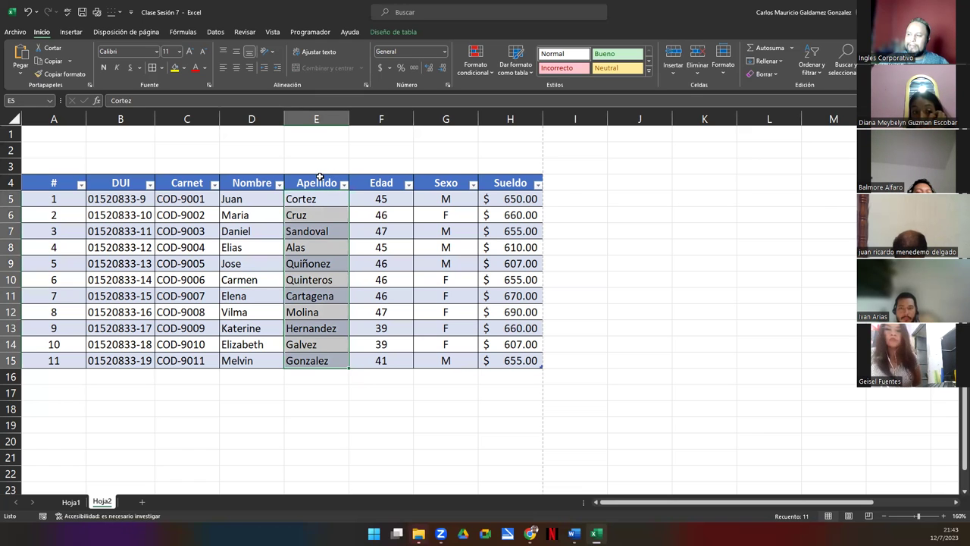
left_click(320, 175)
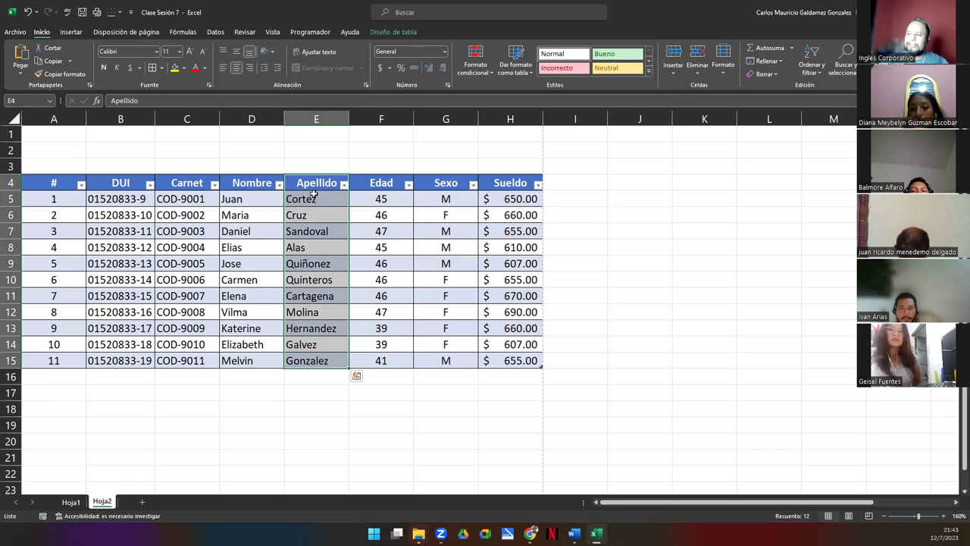
left_click_drag(300, 198, 306, 360)
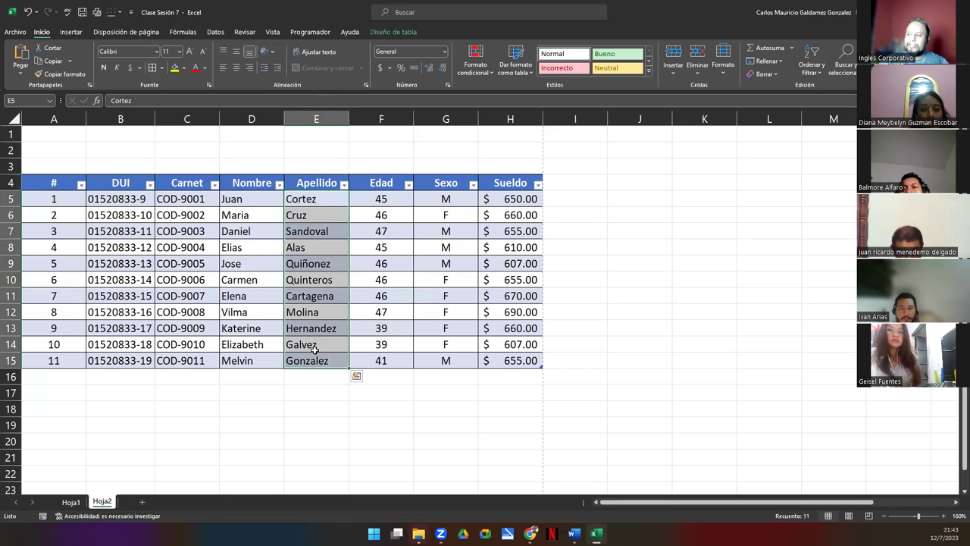
left_click(312, 175)
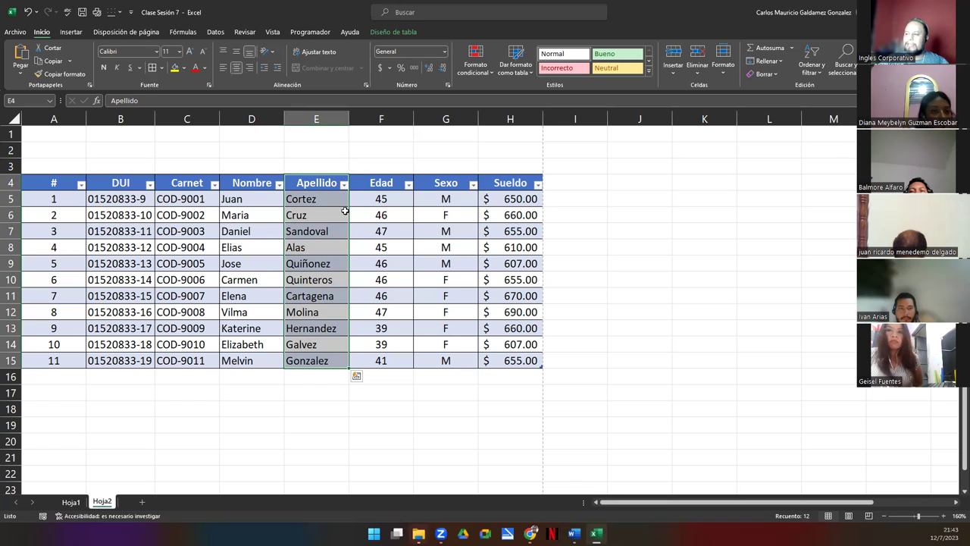
- Select whole table rows one at a time, working up from record 11 to record 6
left_click(42, 359)
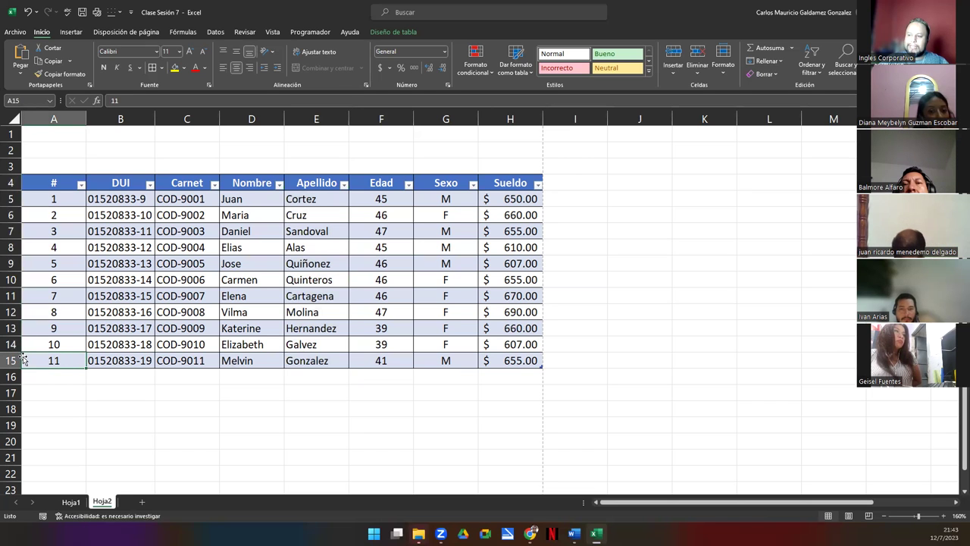
key("ctrl+a")
left_click(19, 353)
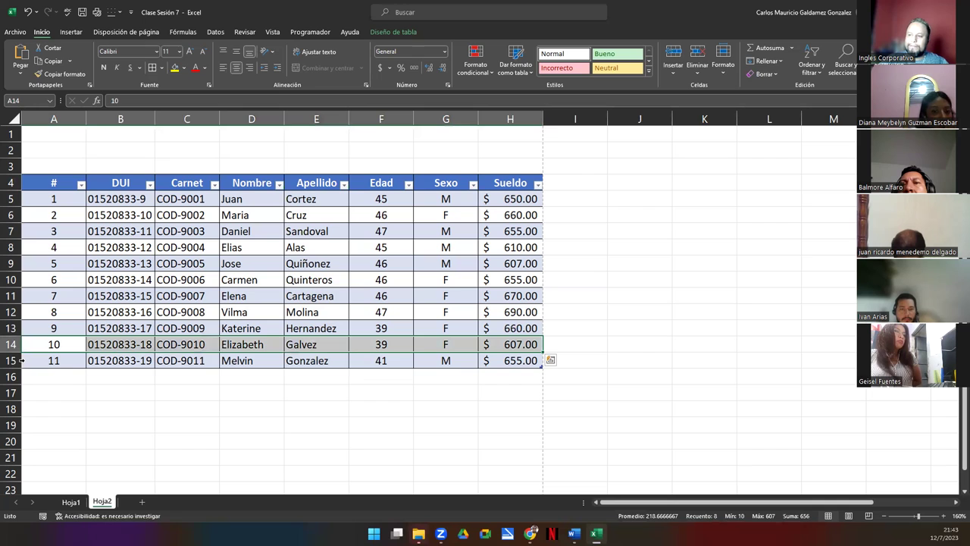
left_click(20, 361)
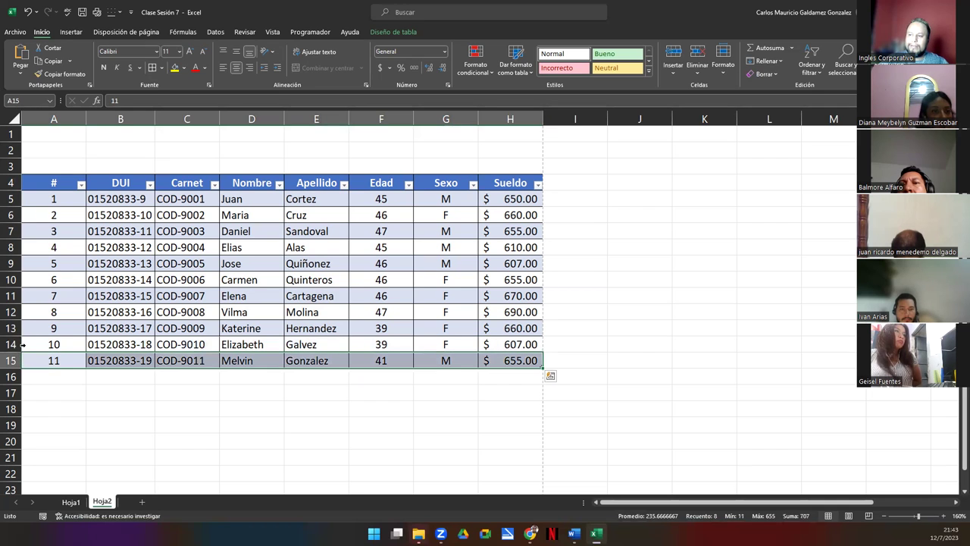
left_click(23, 344)
left_click(22, 328)
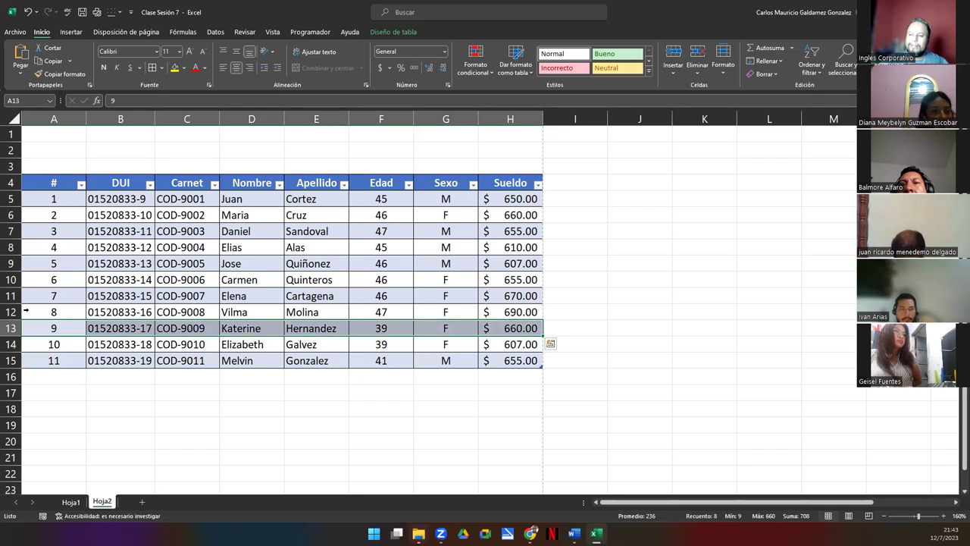
left_click(28, 312)
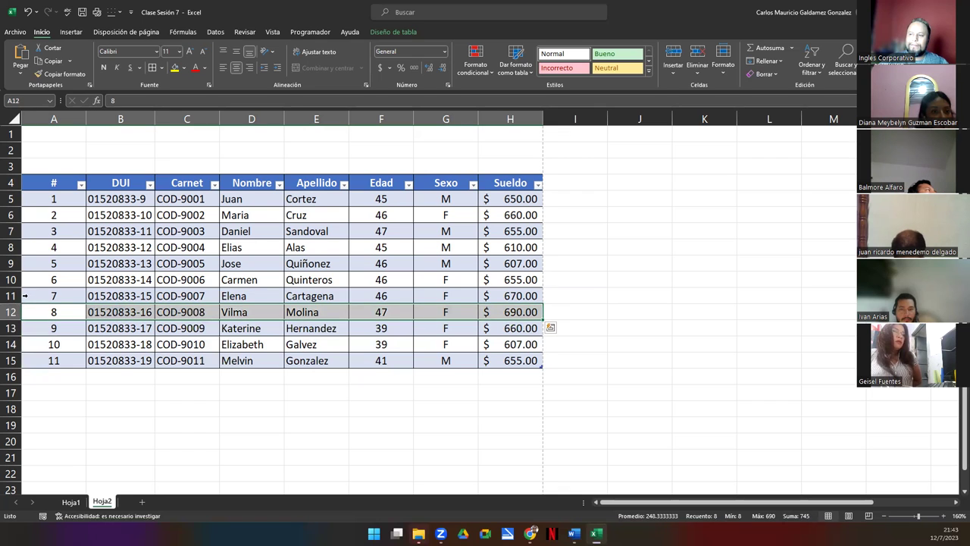
left_click(25, 295)
left_click(27, 280)
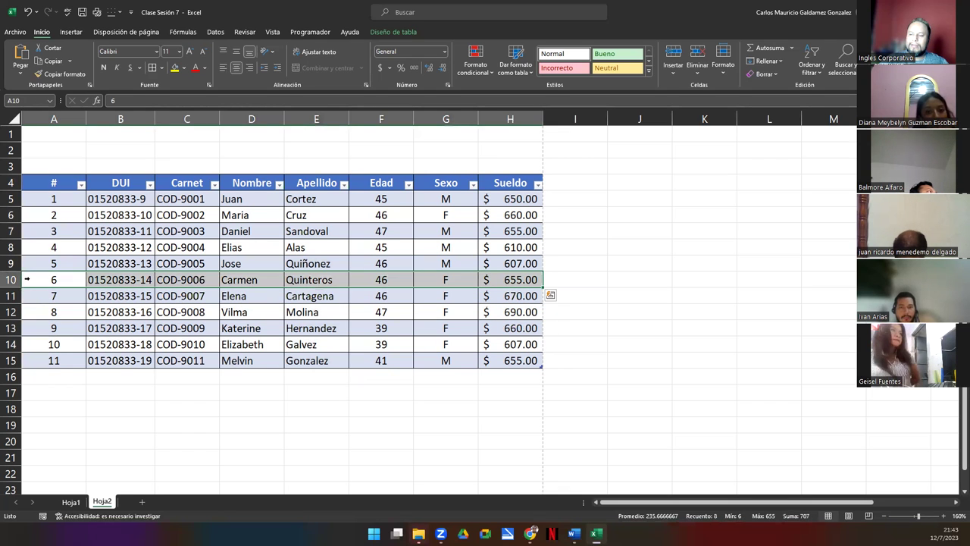
- Insert a blank table row above record 5 and undo the insertion
left_click(25, 263)
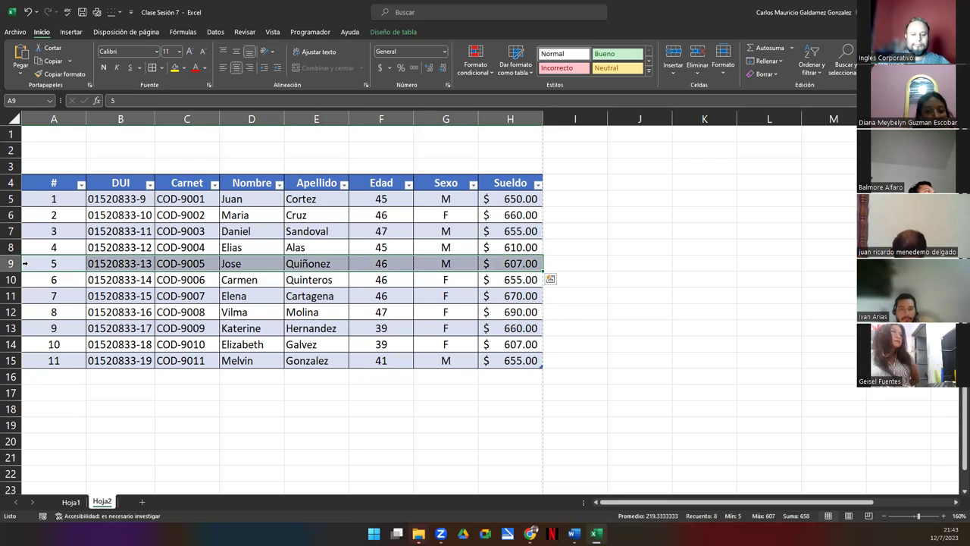
key("ctrl+plus")
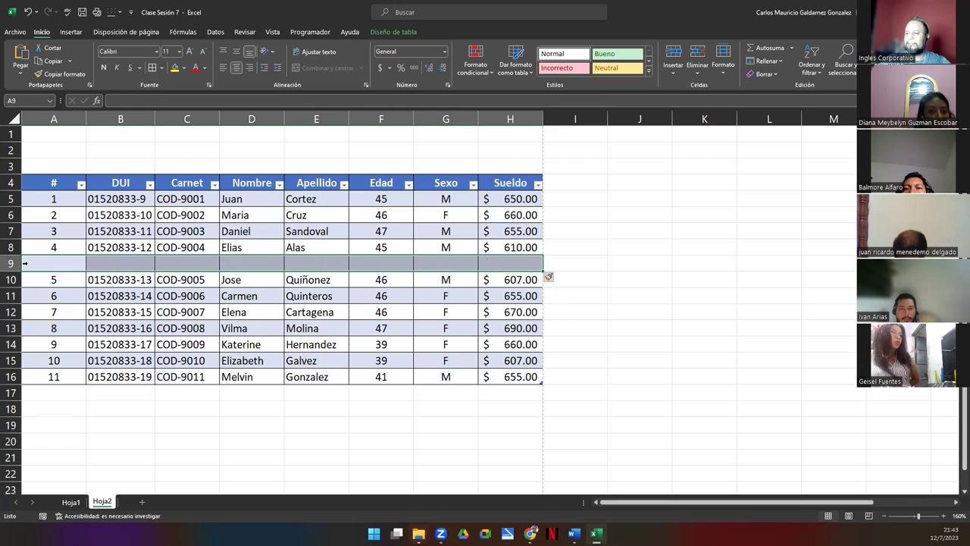
key("ctrl+z")
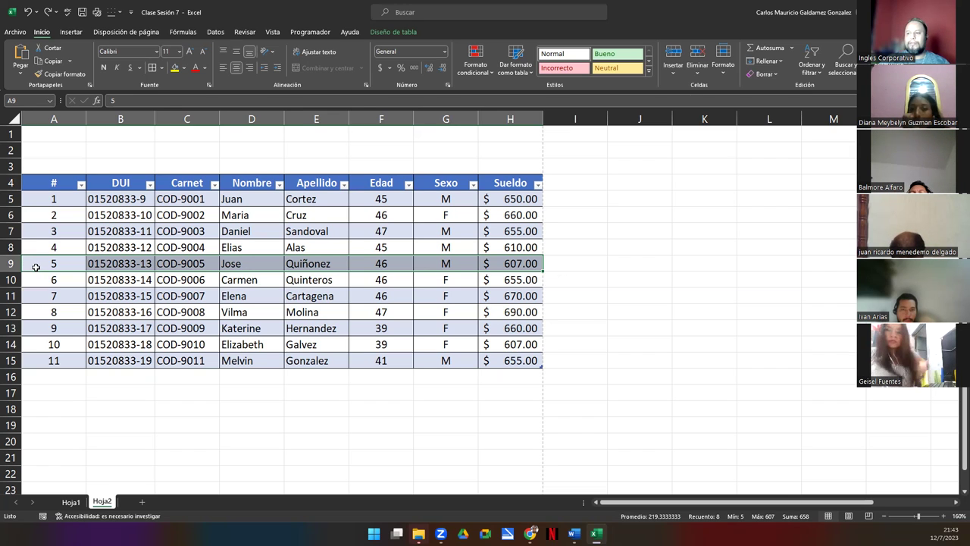
- Select the whole table row of record 4
left_click(36, 266)
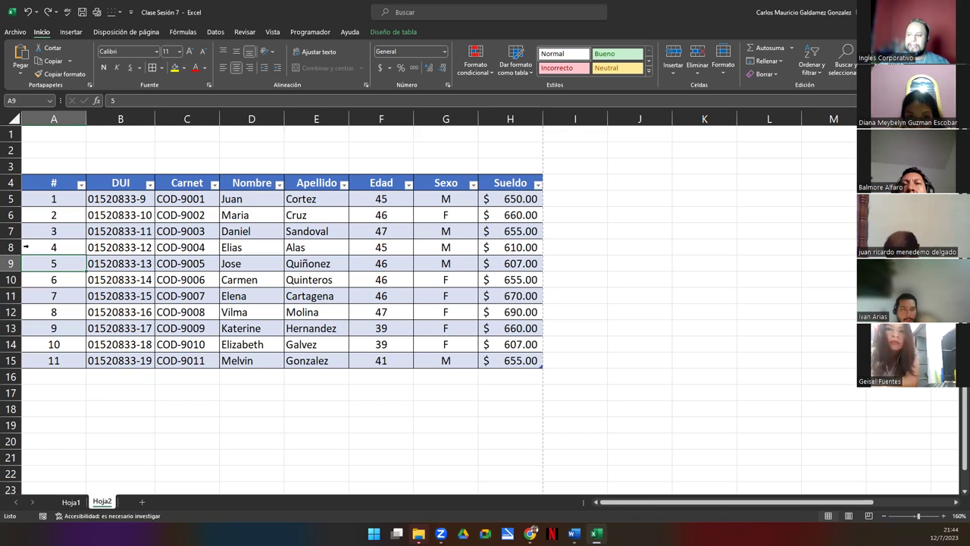
left_click(25, 247)
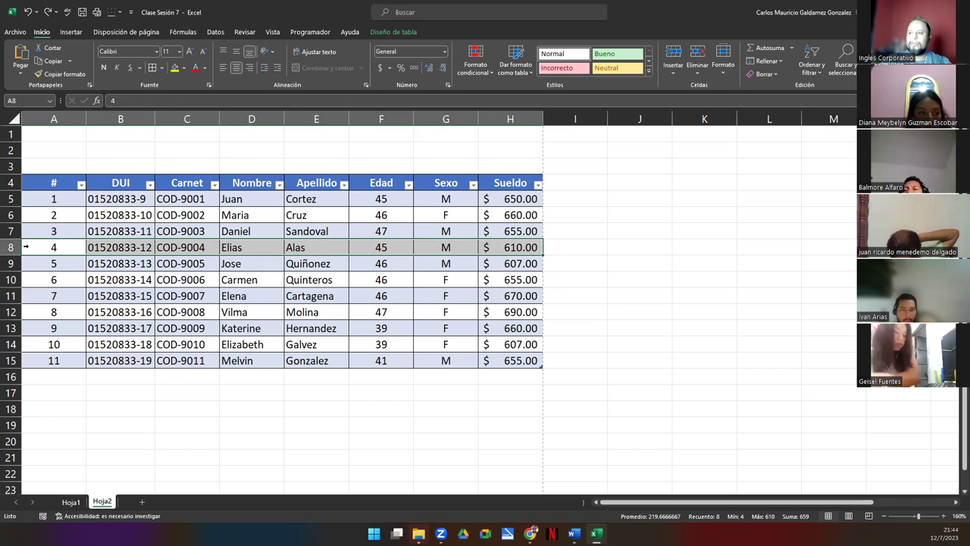
- Insert a blank table row above record 4 and undo the insertion
key("ctrl+plus")
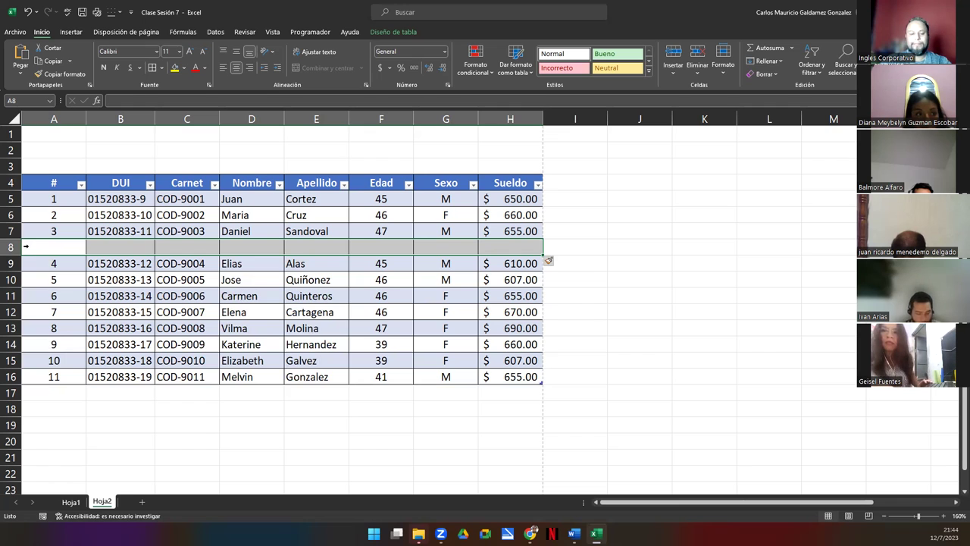
key("ctrl+z")
- Delete the table row of record 4 and insert a blank table row in its place
key("ctrl+minus")
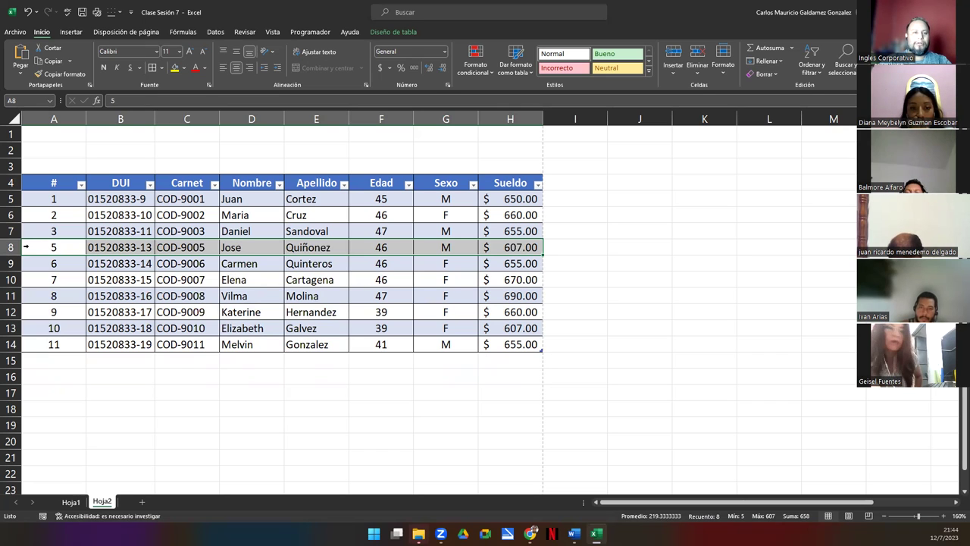
key("ctrl+plus")
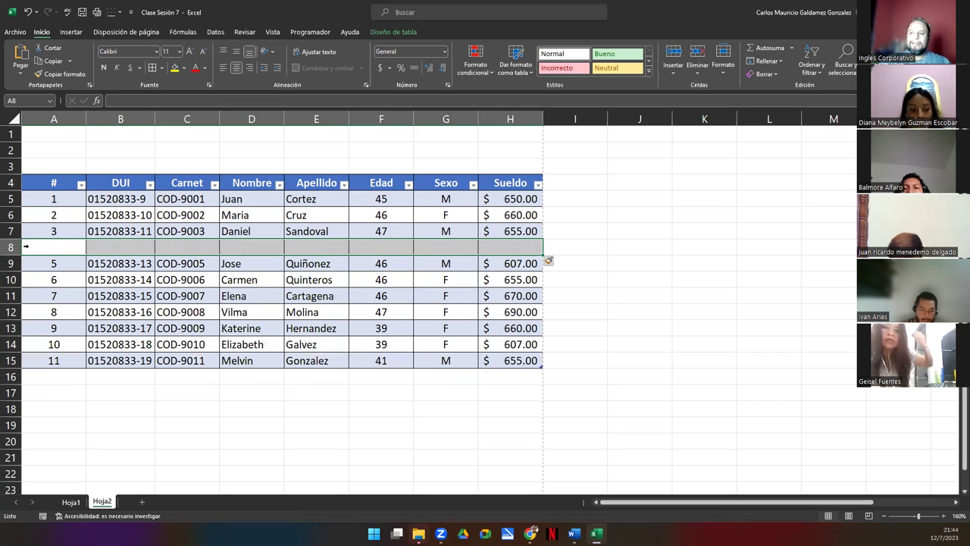
left_click(134, 244)
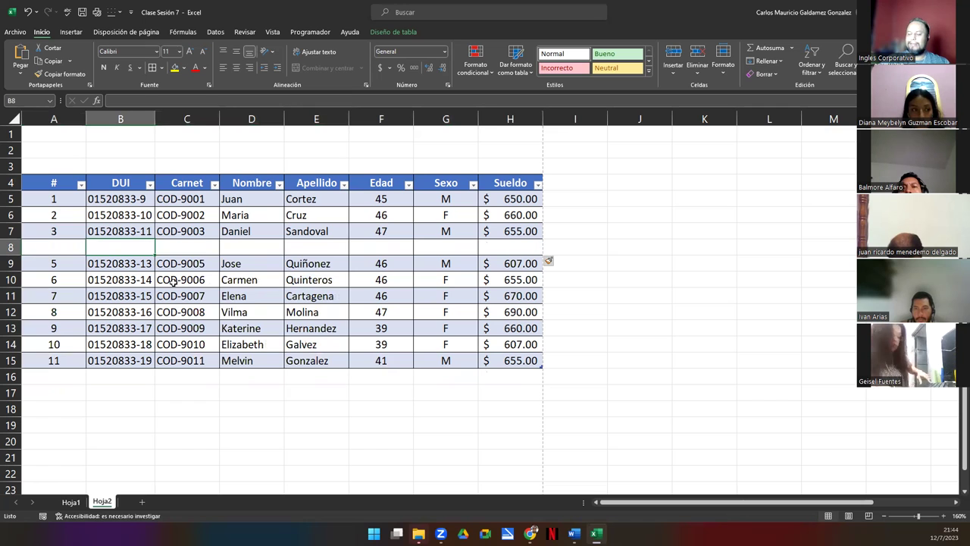
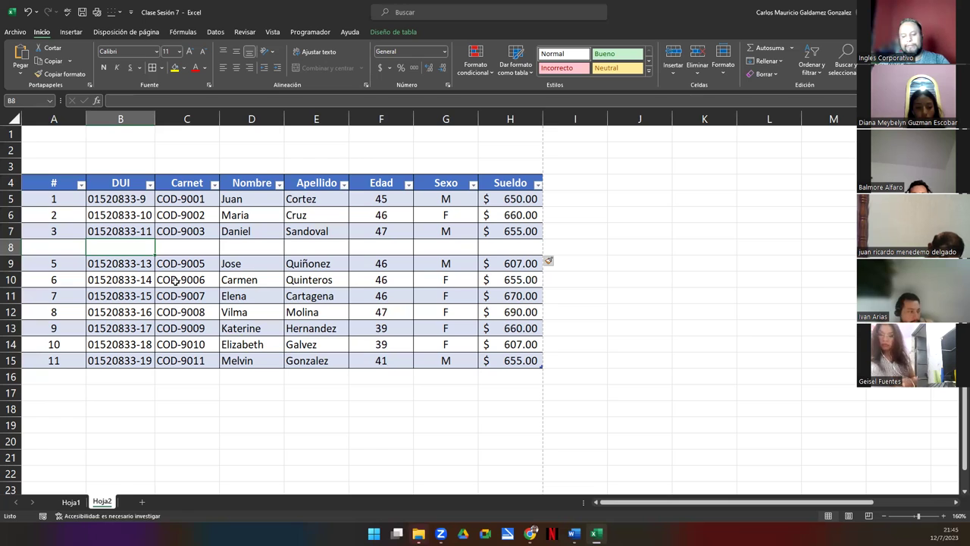
- Delete the blank table row between records 3 and 5, and undo the row changes back to the deletion of record 4
key("shift+space")
key("ctrl+minus")
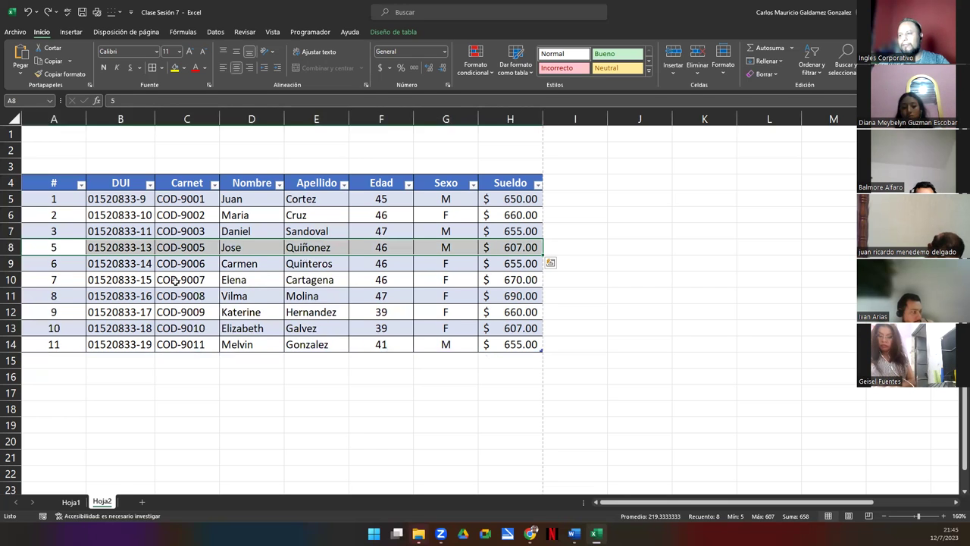
key("ctrl+z")
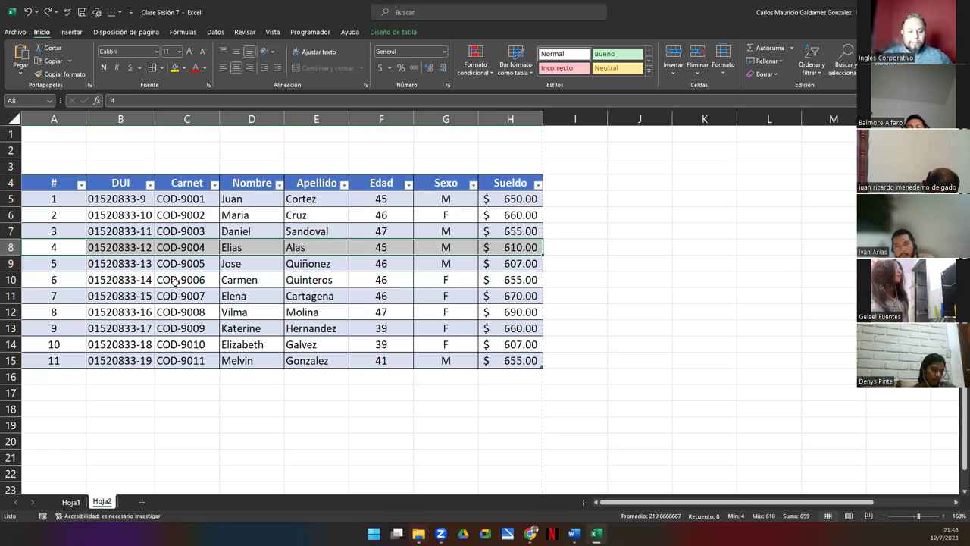
- Select all the table's data cells from inside the table, and extend the selection to include the header row
left_click(429, 246)
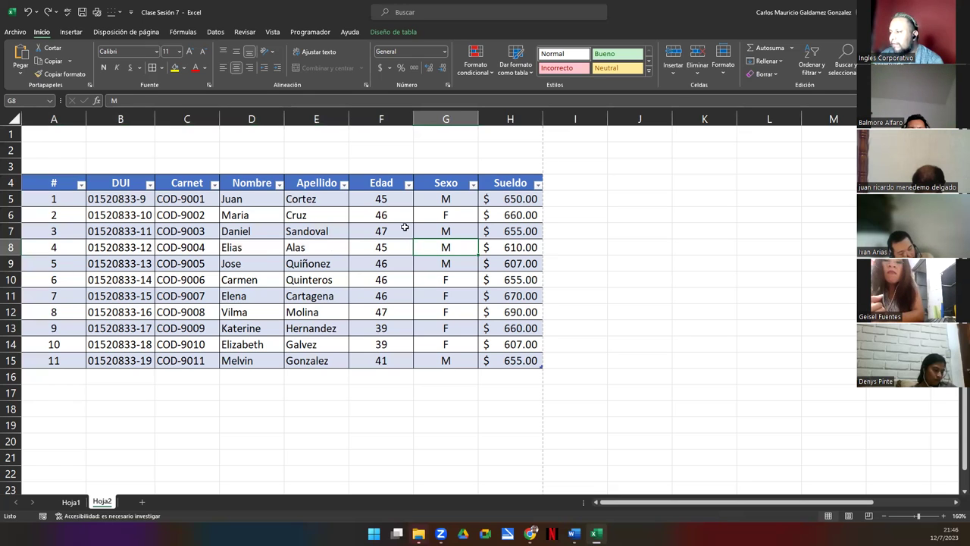
key("ctrl+a")
left_click(427, 276)
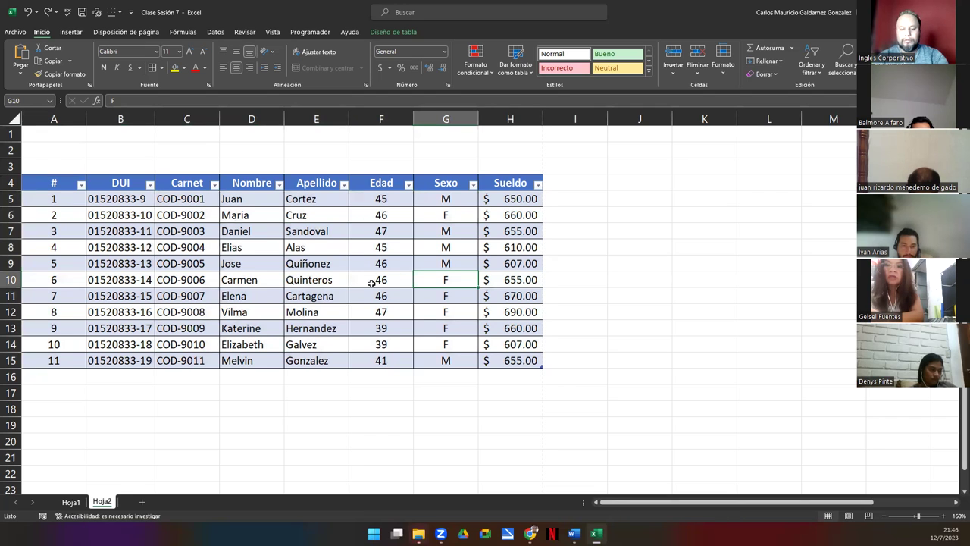
key("ctrl+a")
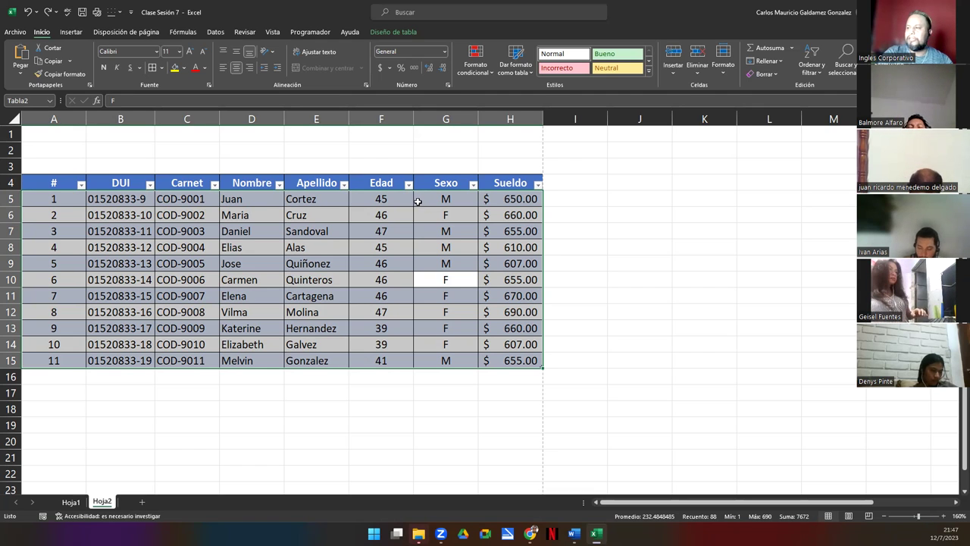
key("ctrl+a")
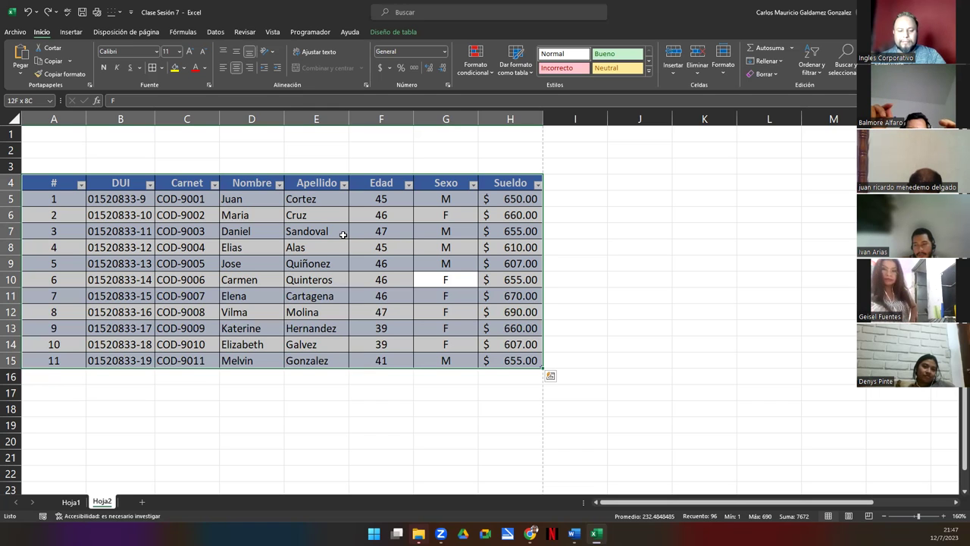
- Select the whole table including headers from its # header corner, and clear the selection at a cell in the Apellido column
left_click(363, 236)
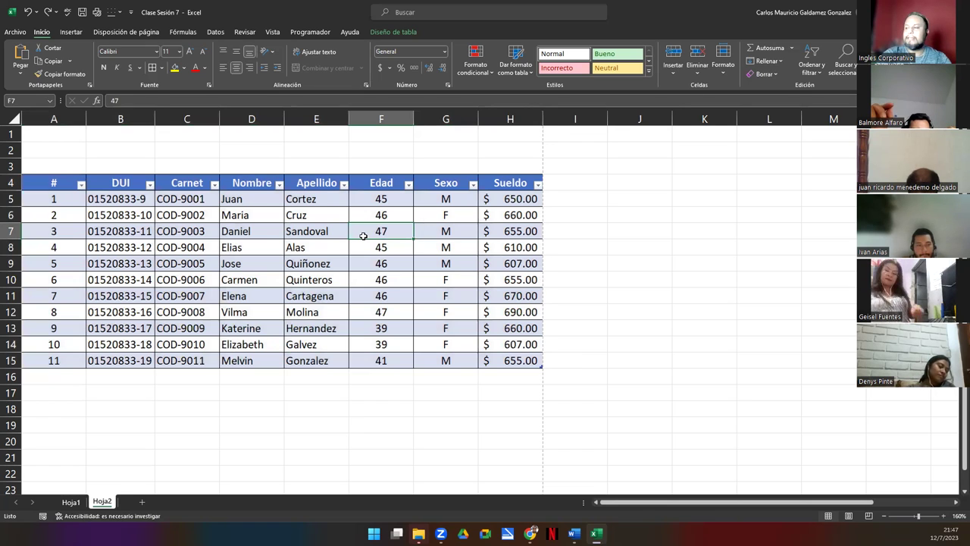
key("ctrl+a")
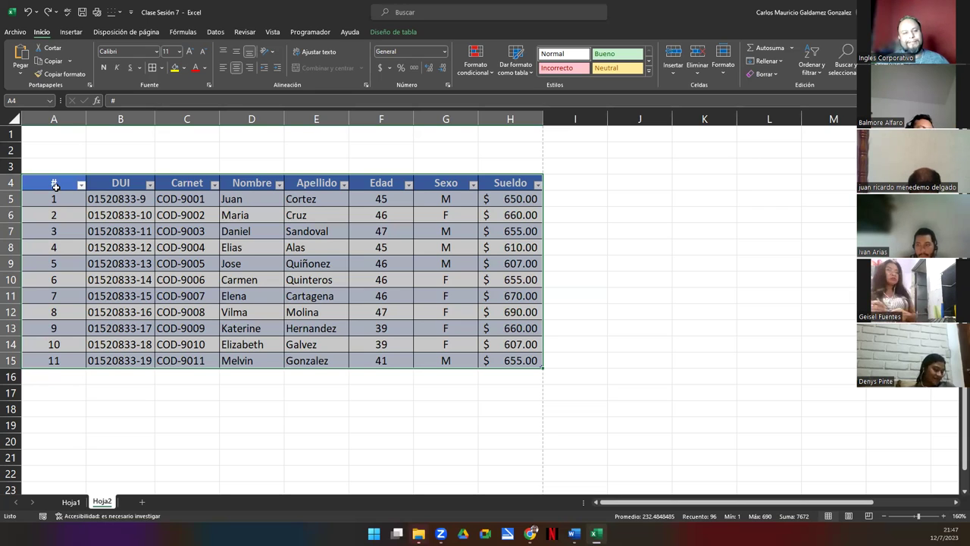
left_click(343, 267)
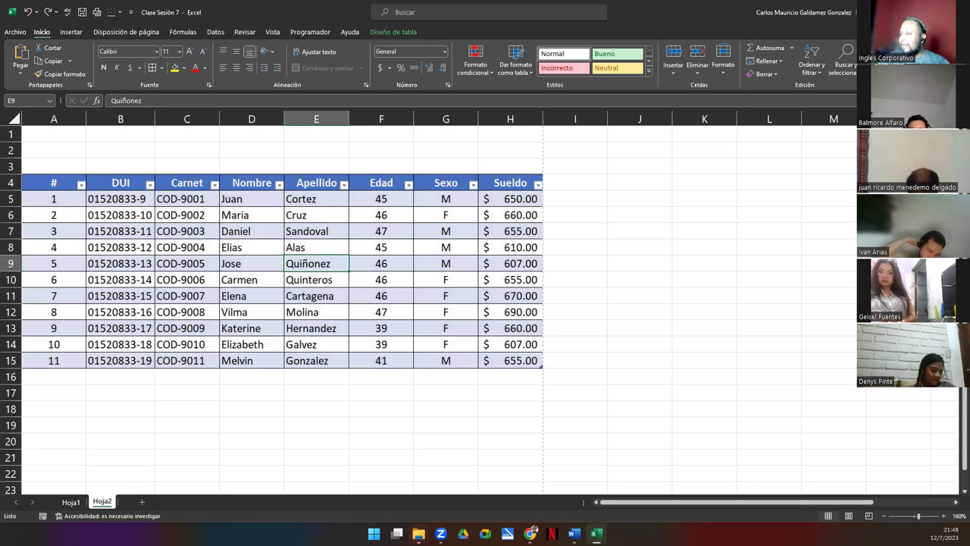
- Switch to the presentation, go through its slides on selecting table parts up to the demonstration slide, and return to Excel
key("alt+Tab")
key("Right")
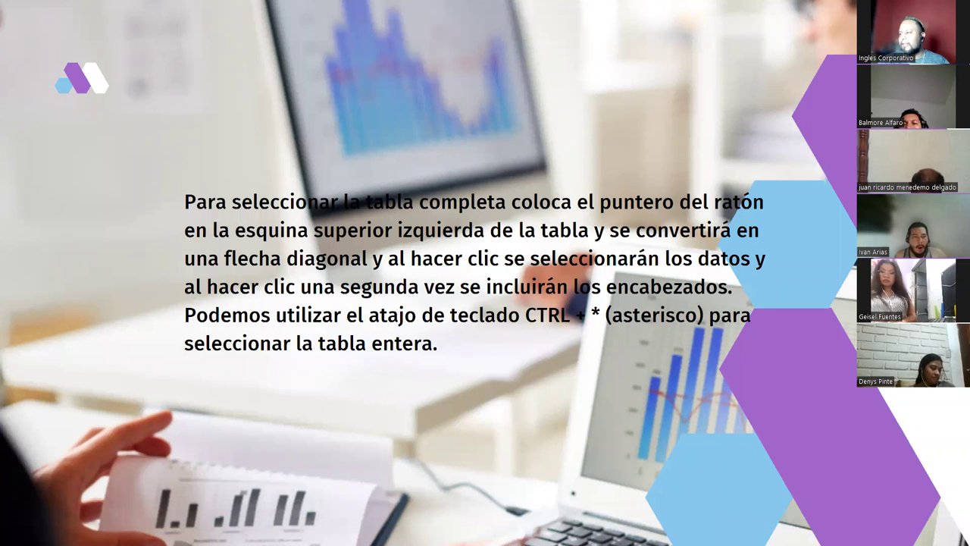
key("Right")
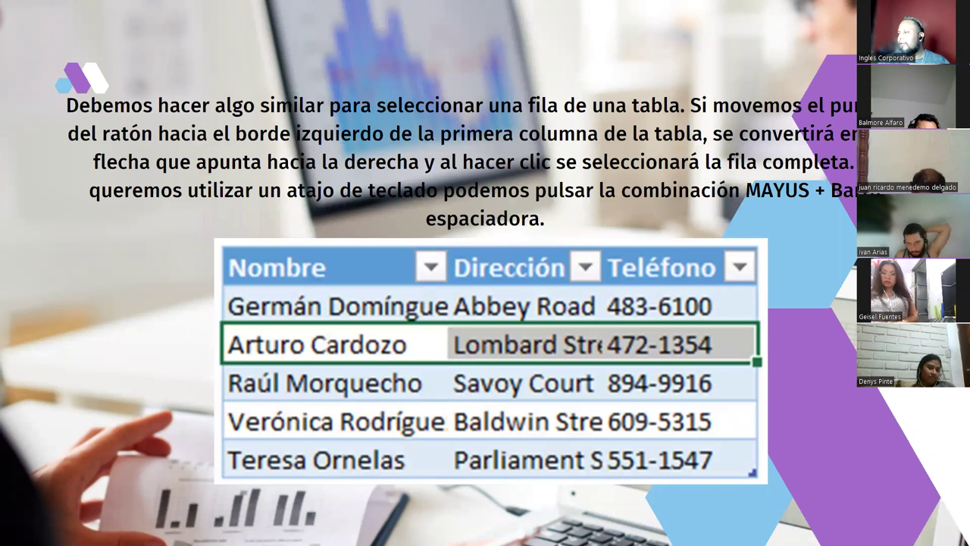
key("Right")
key("Right")
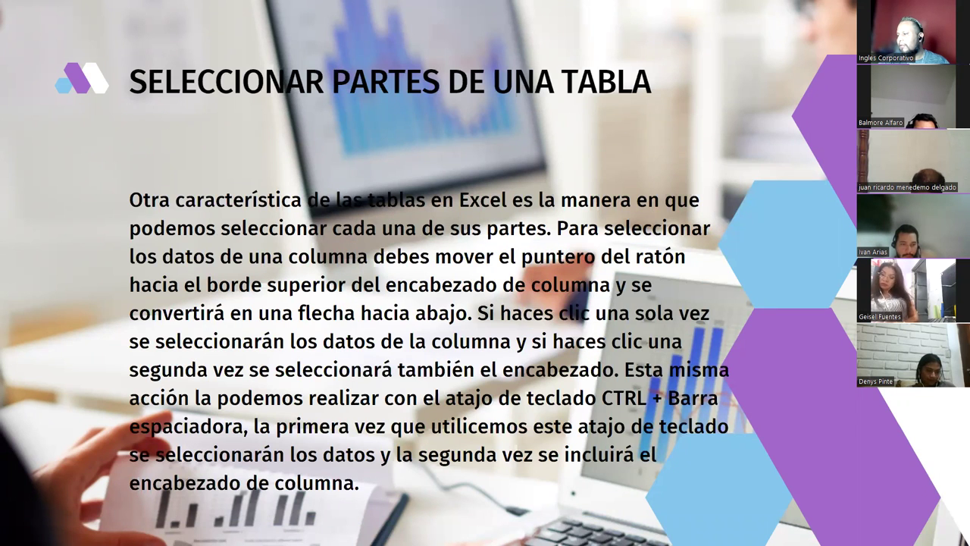
key("Right")
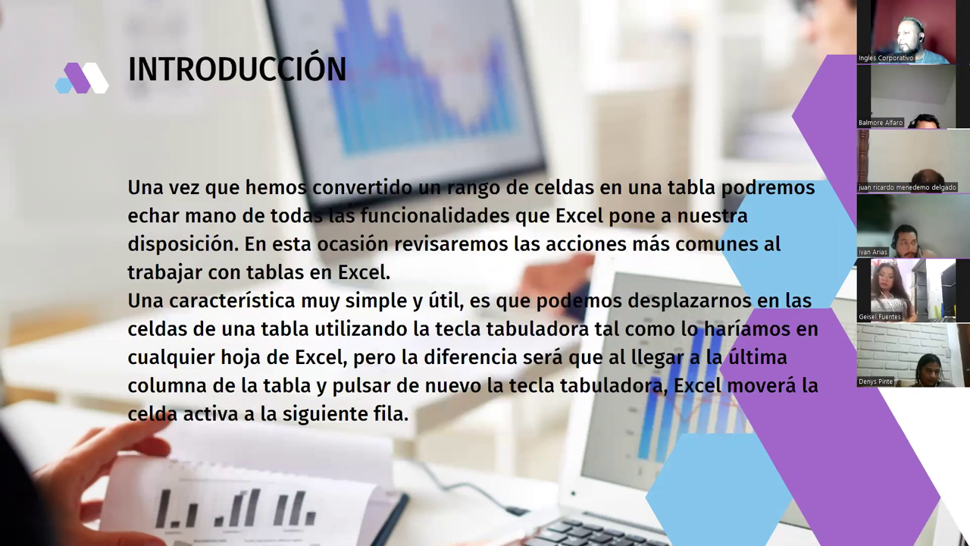
key("Right")
key("Right")
key("Right")
key("Right")
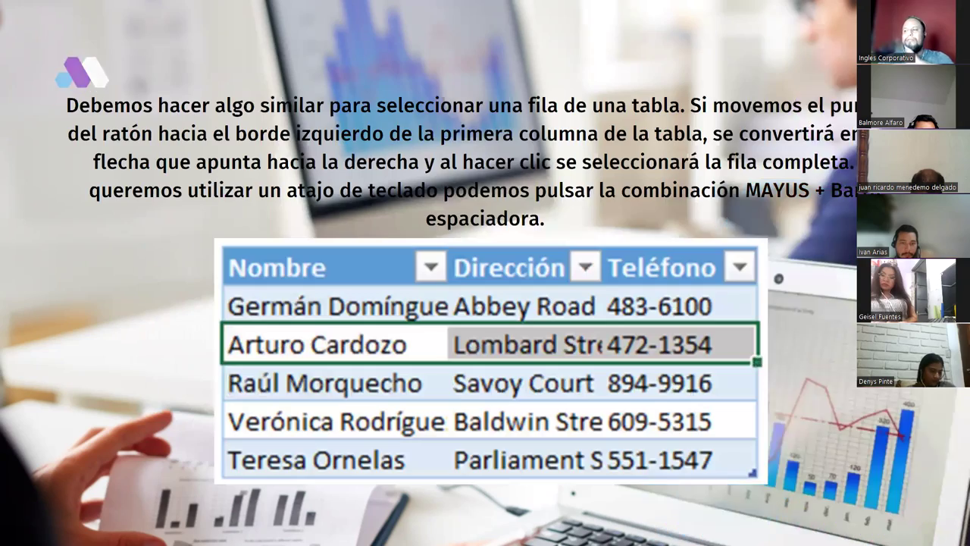
key("Right")
key("Right")
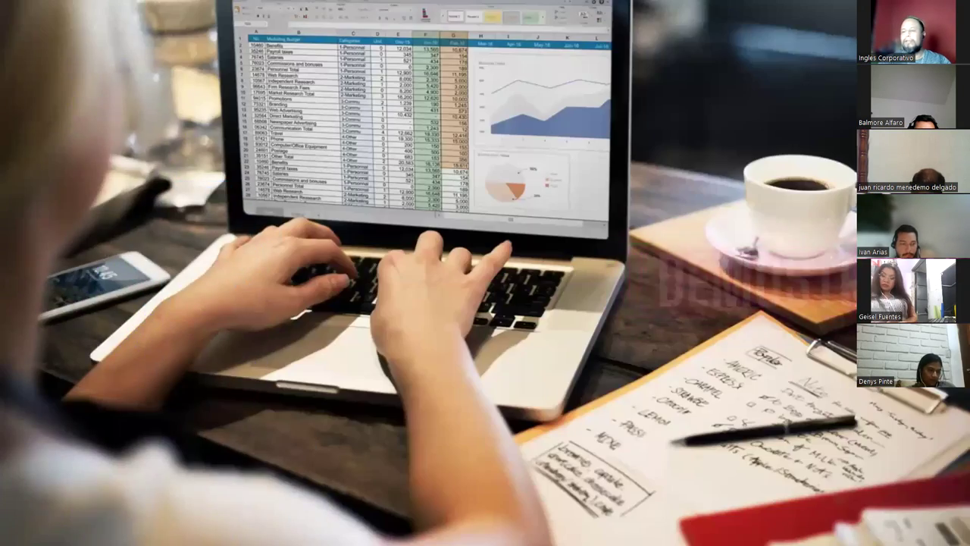
key("Right")
key("Left")
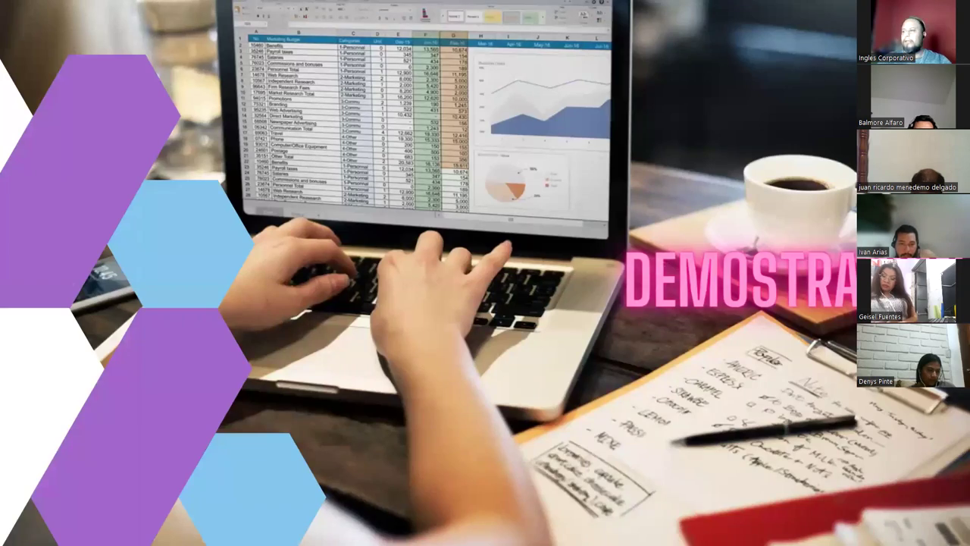
key("alt+Tab")
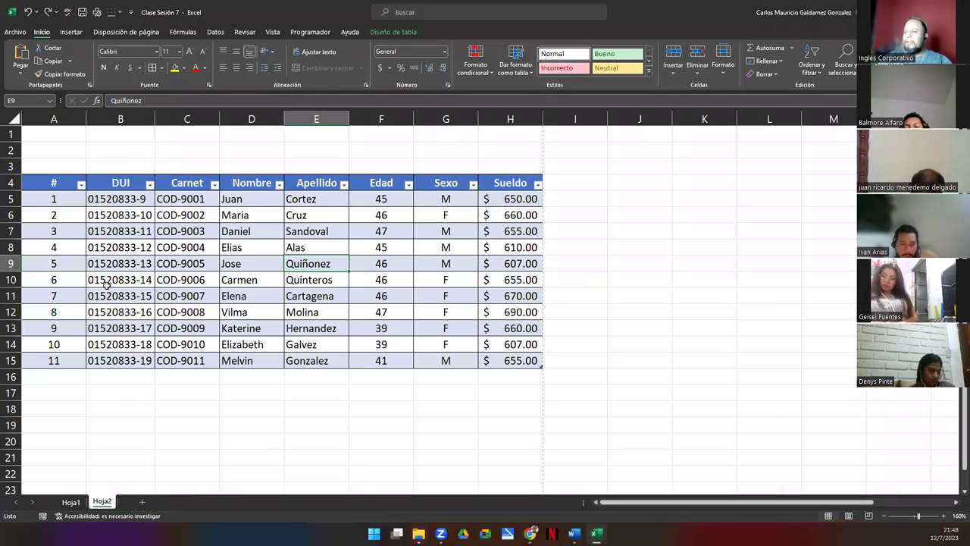
- Select the Edad table column with its header, insert a blank table column before it, and delete the new column
left_click(376, 176)
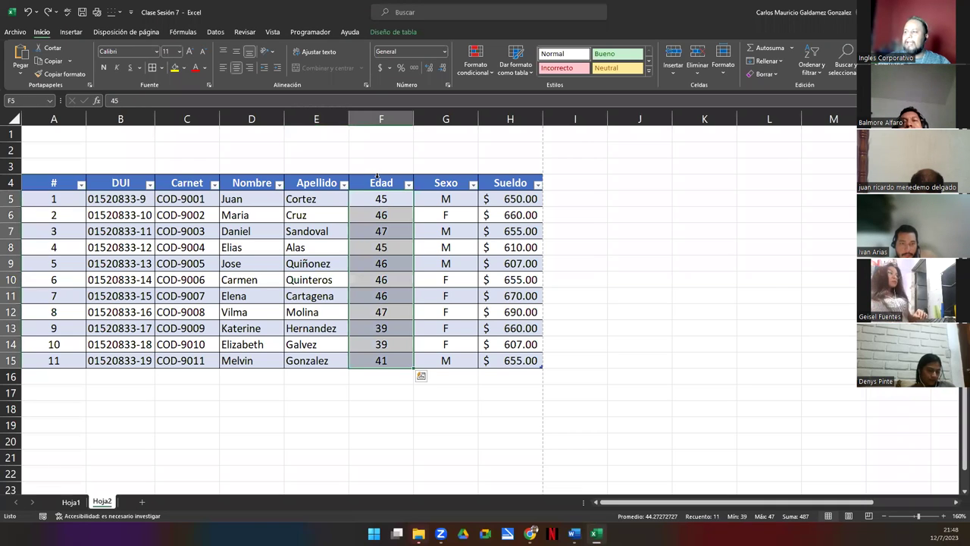
left_click(376, 176)
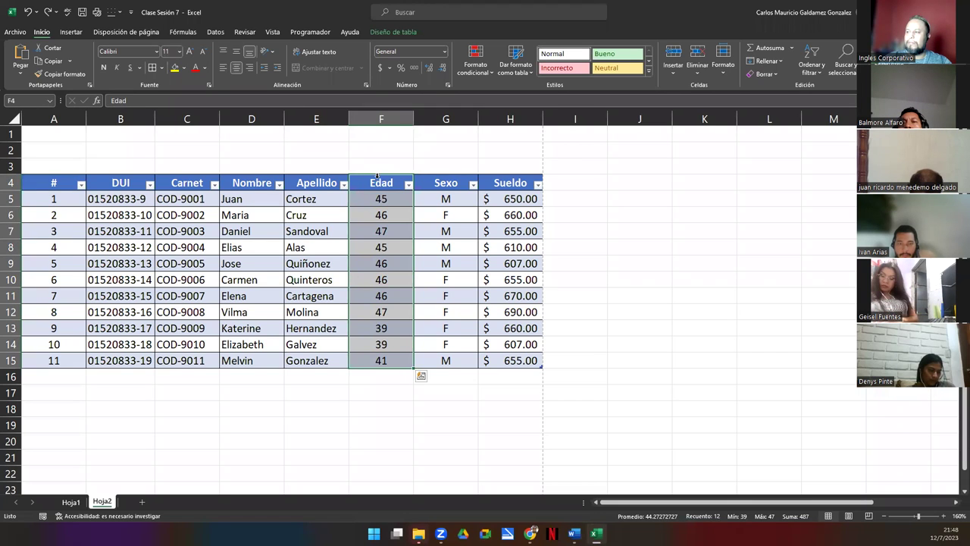
key("ctrl+plus")
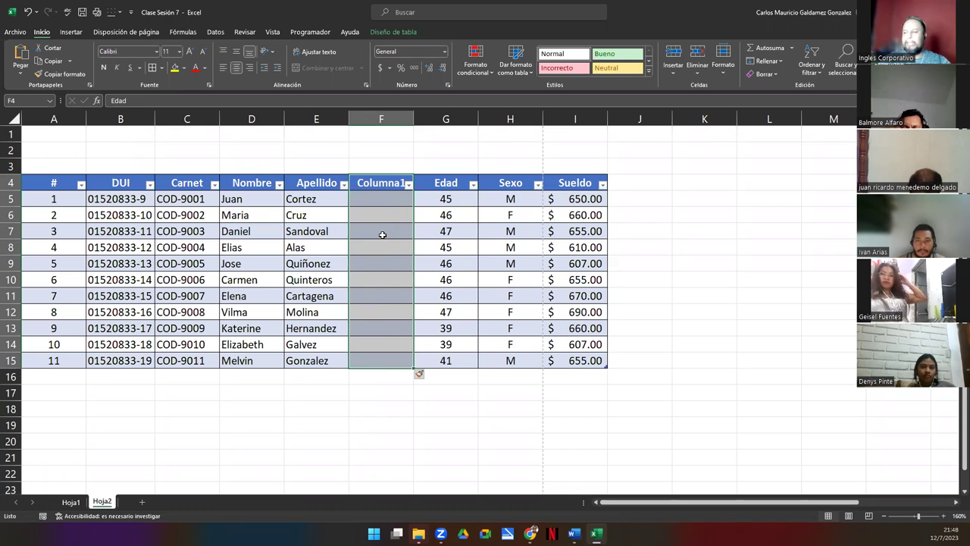
key("ctrl+minus")
left_click(381, 180)
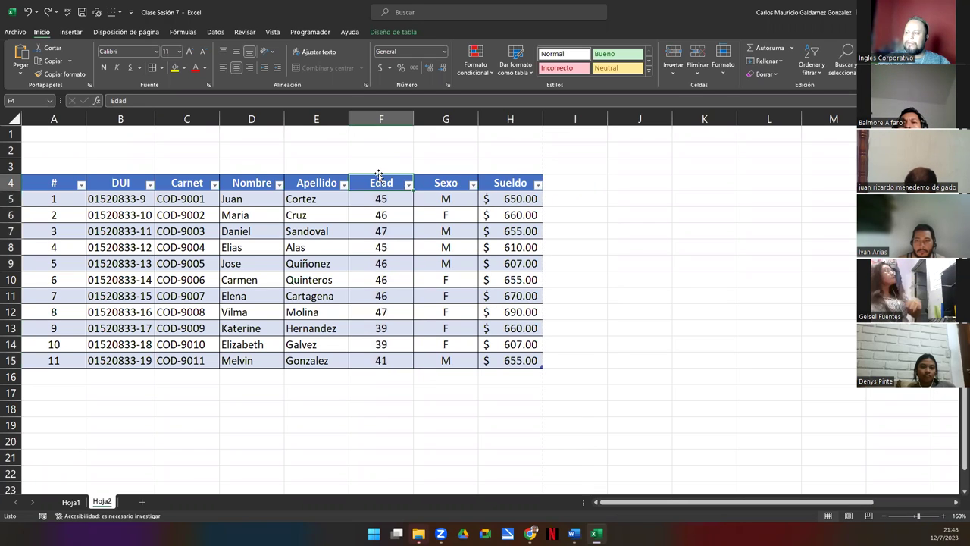
- Insert a blank table column before Edad again and remove it, undoing and redoing the removal
left_click(379, 174)
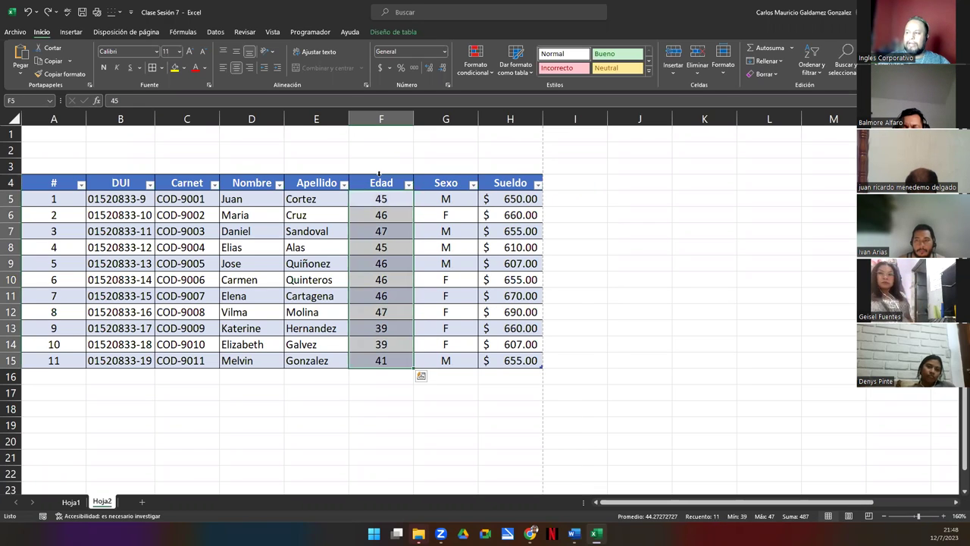
left_click(379, 174)
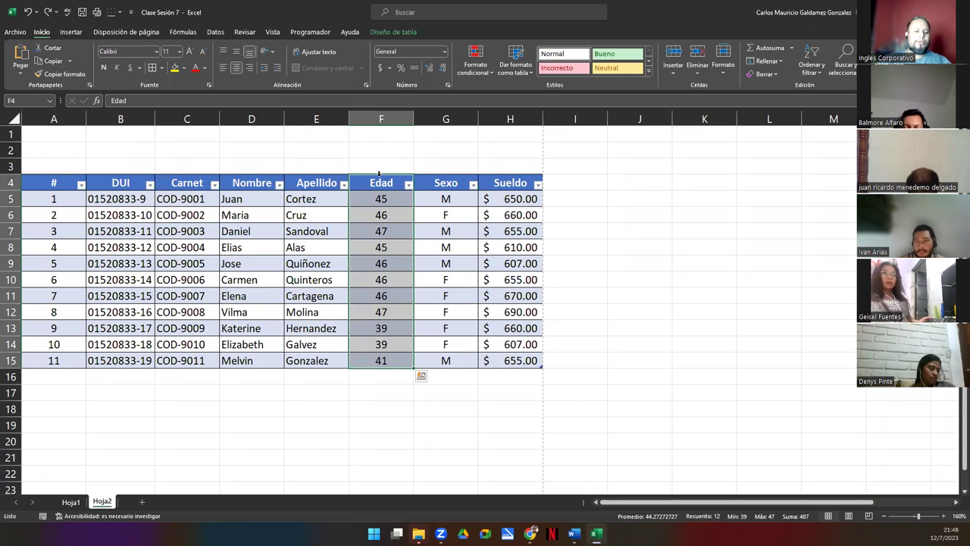
key("ctrl+plus")
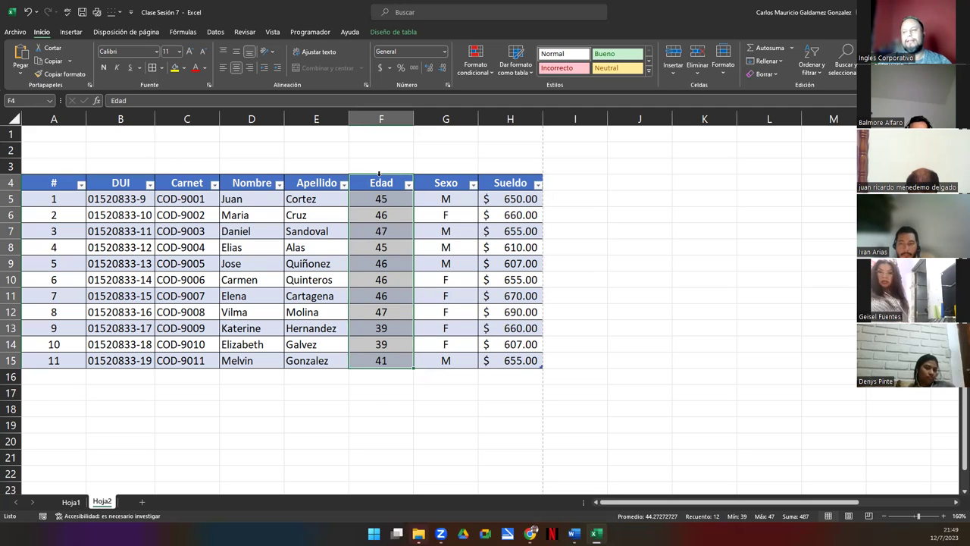
key("ctrl+z")
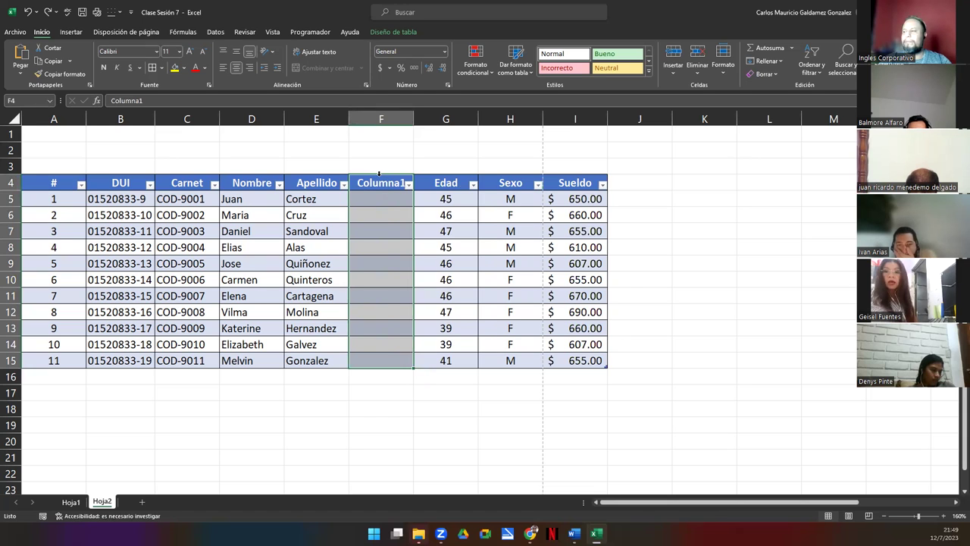
key("ctrl+y")
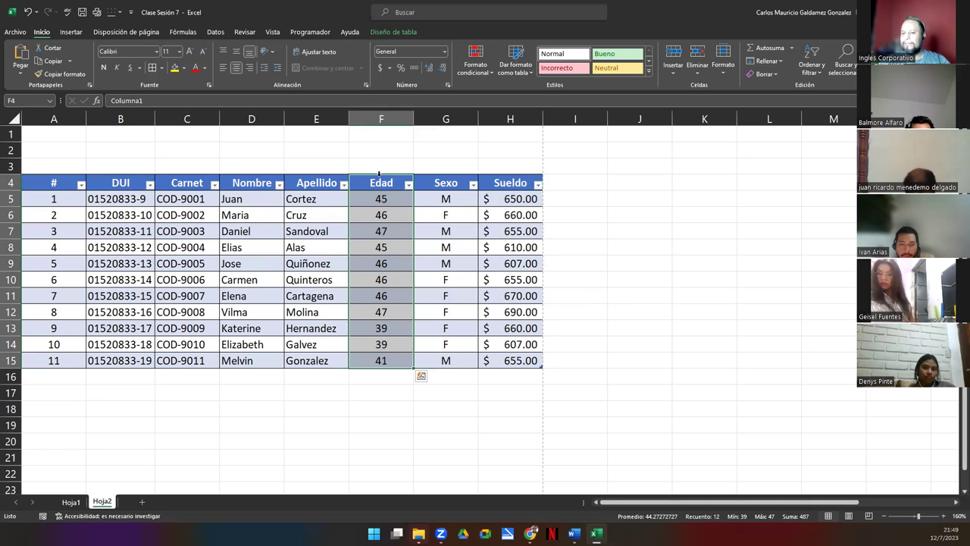
left_click(385, 251)
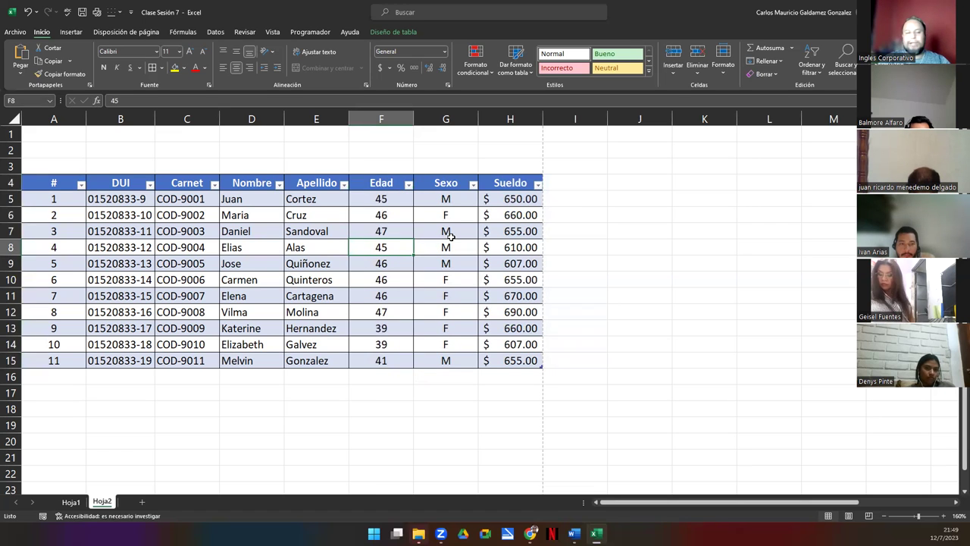
- Insert a blank table column to the left of Sueldo
right_click(494, 271)
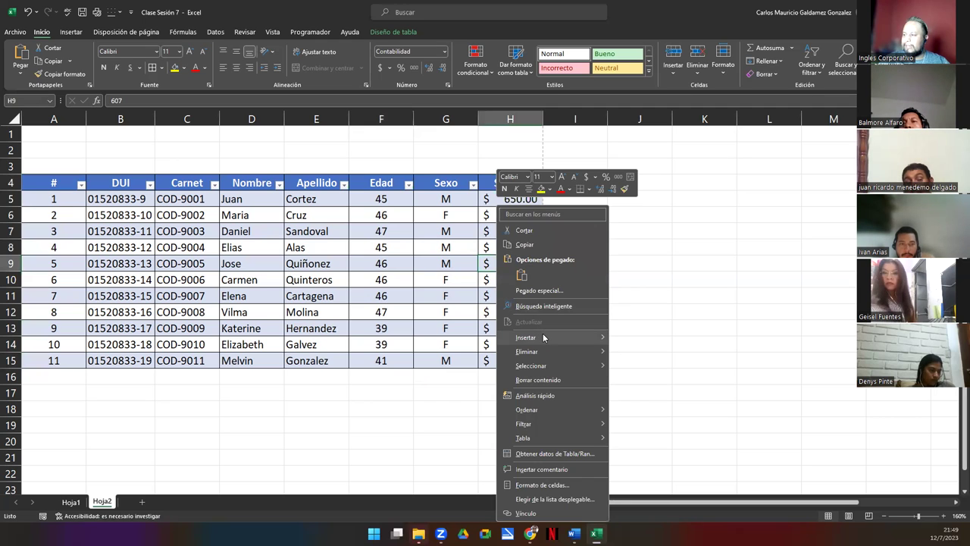
mouse_move(544, 337)
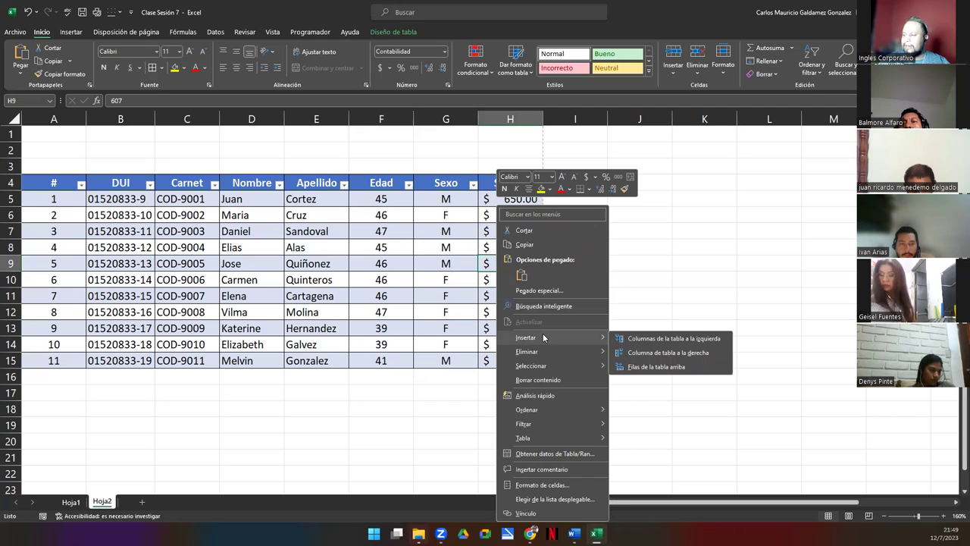
left_click(649, 341)
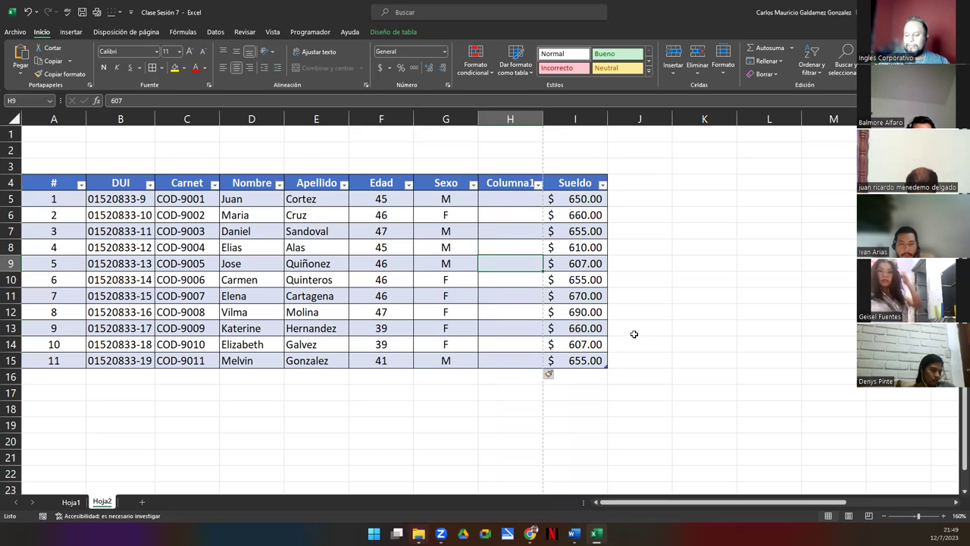
- Insert a blank table column to the right of Sueldo
right_click(591, 263)
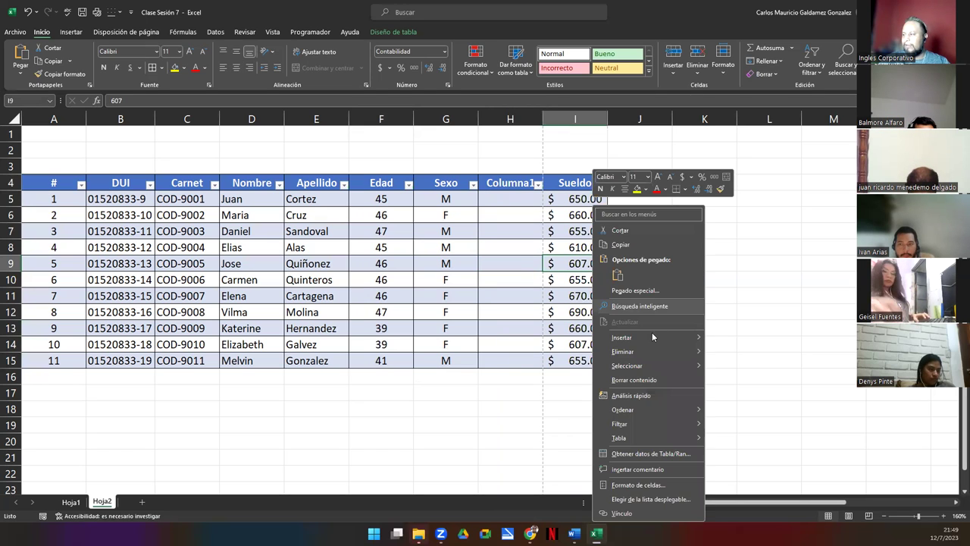
mouse_move(688, 343)
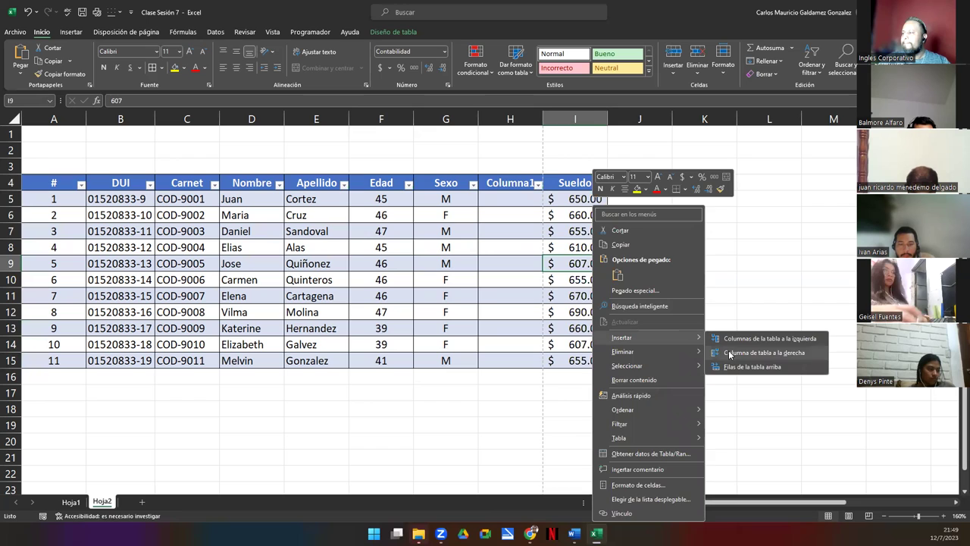
left_click(730, 354)
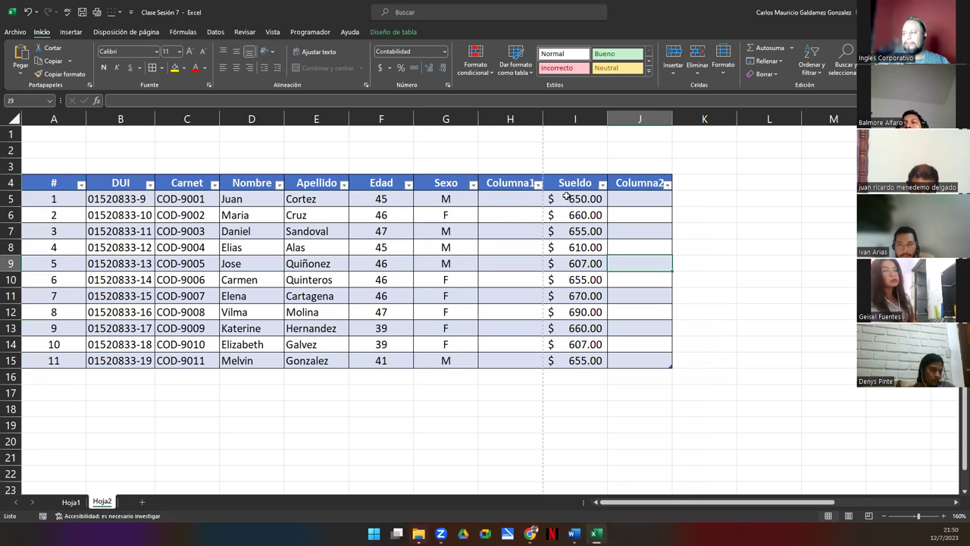
- Select the blank table column between Sexo and Sueldo together with its header and delete it
key("ctrl+a")
left_click(506, 182)
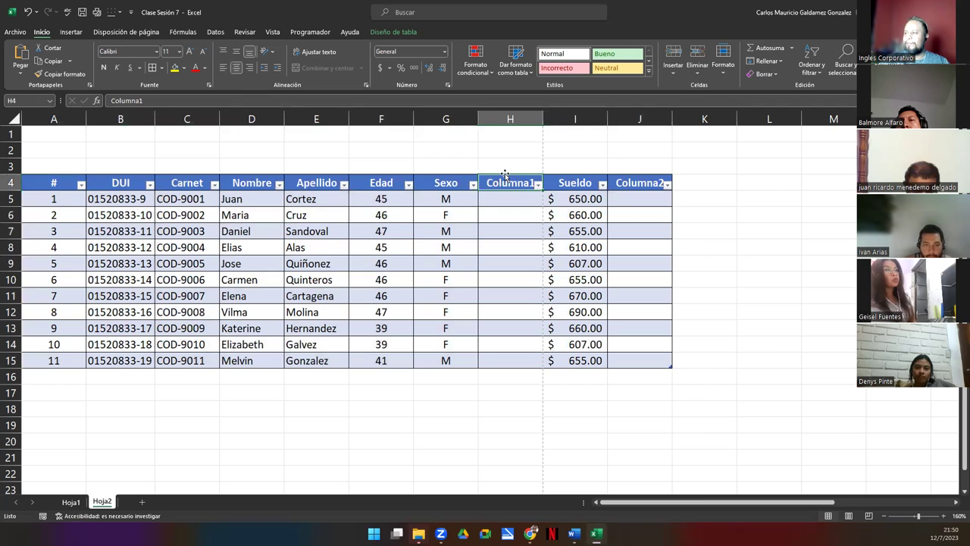
left_click(505, 177)
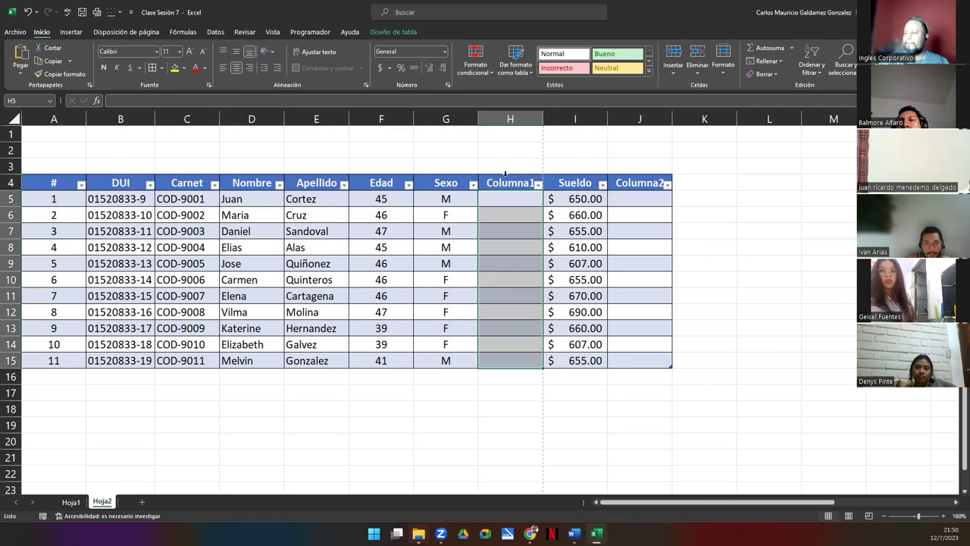
left_click(506, 174)
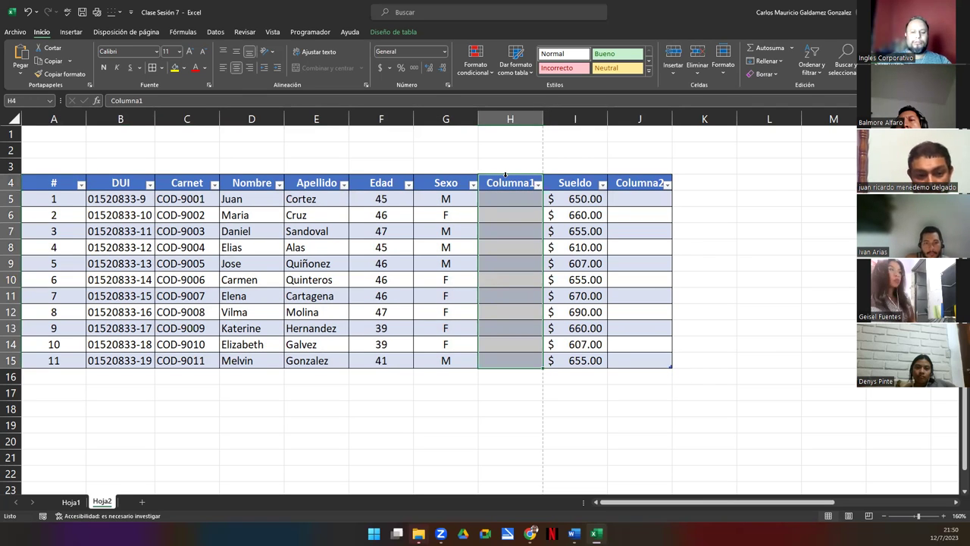
key("ctrl+minus")
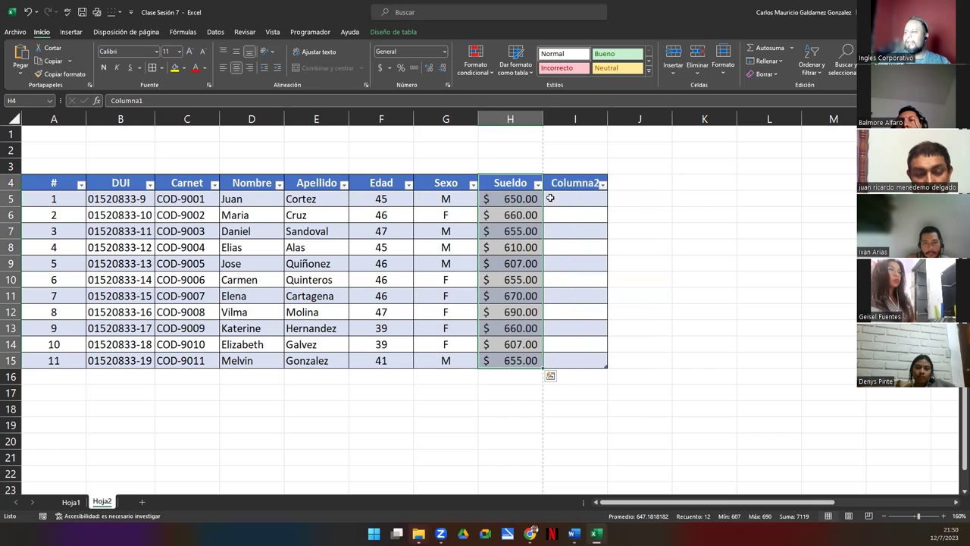
- Rename the header of the blank column after Sueldo as ISSS
left_click(569, 182)
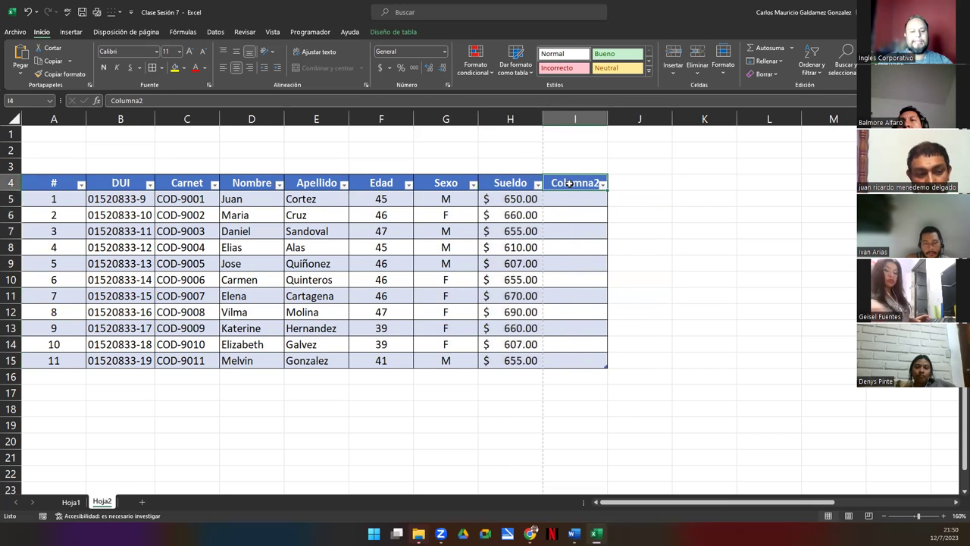
type("ISSS")
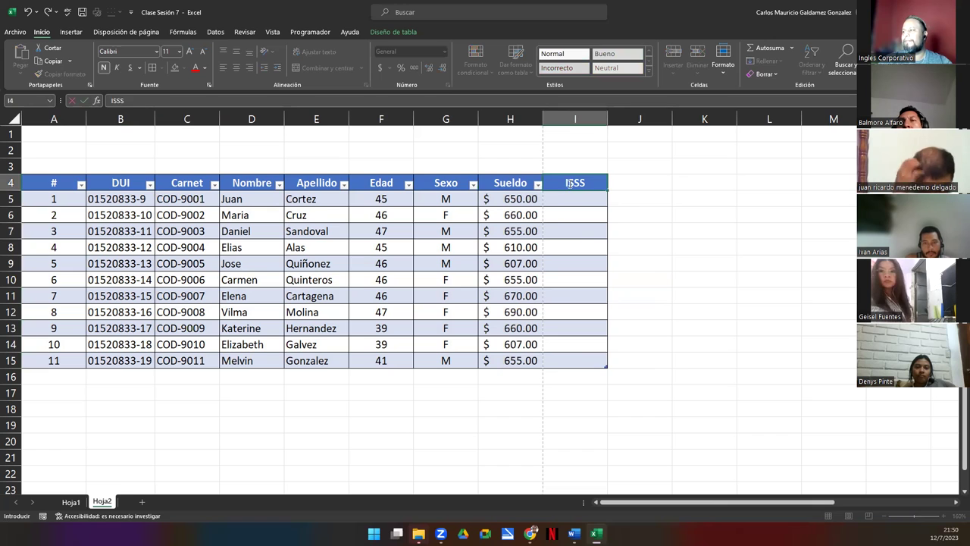
key("Return")
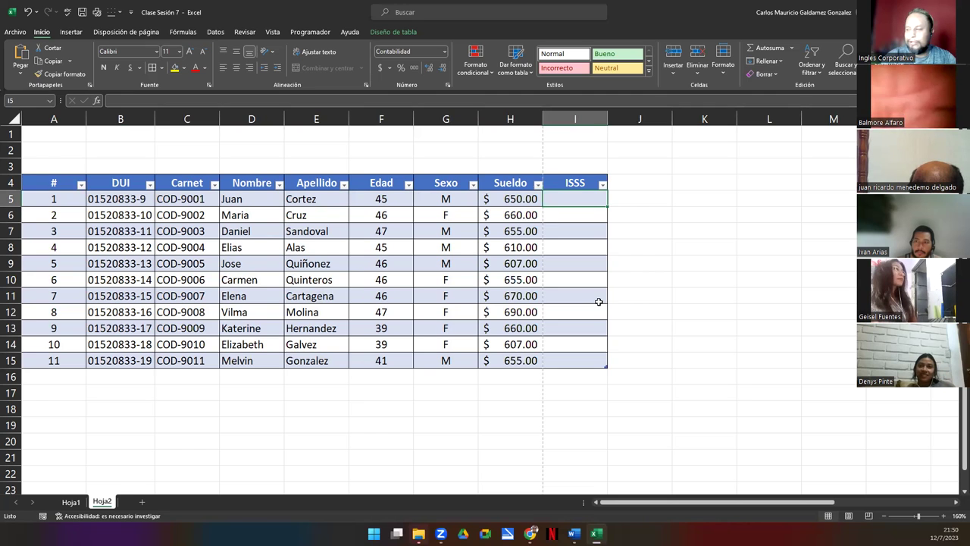
type("=")
key("Left")
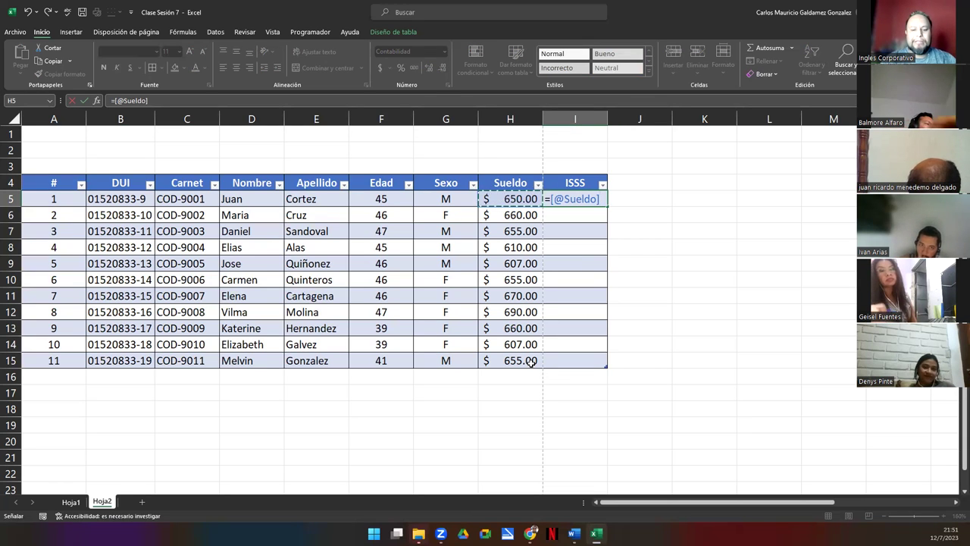
type("*3")
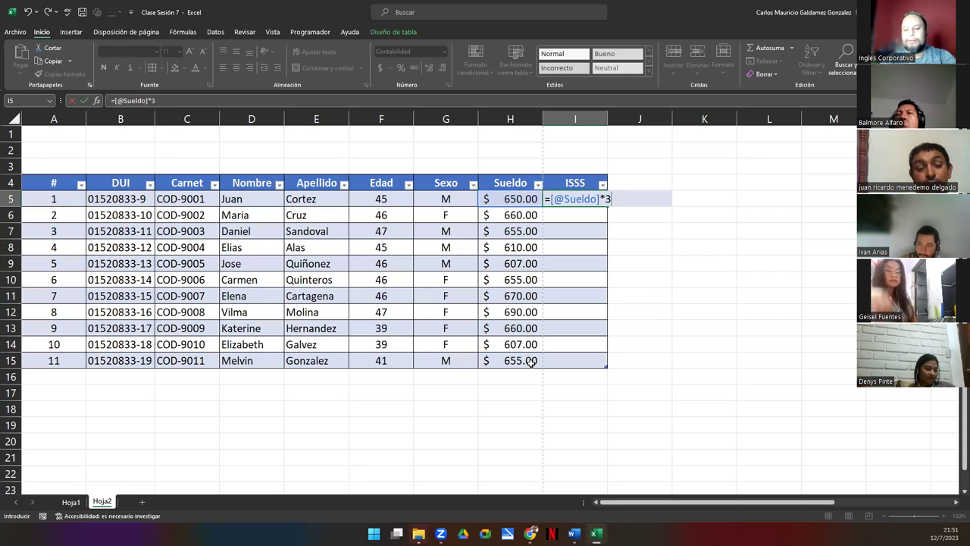
type("%")
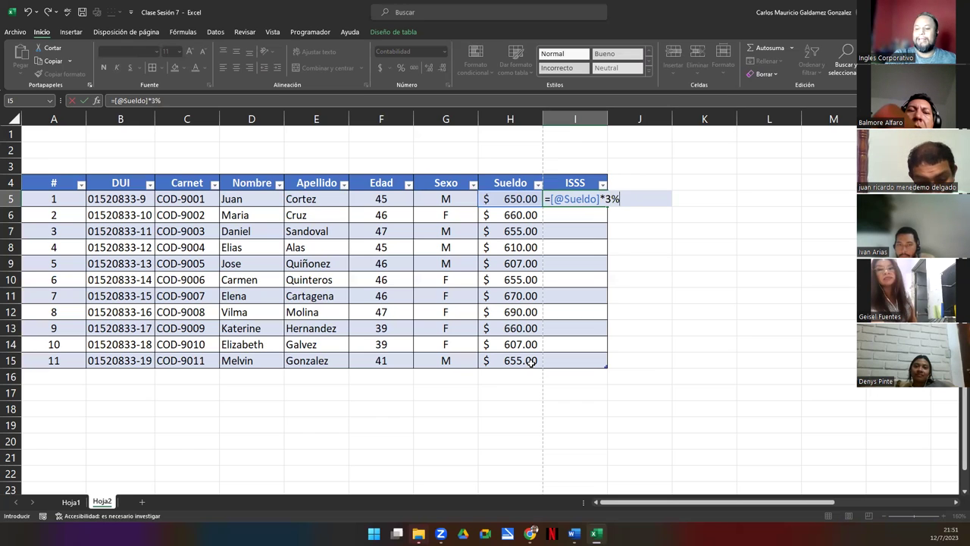
key("Return")
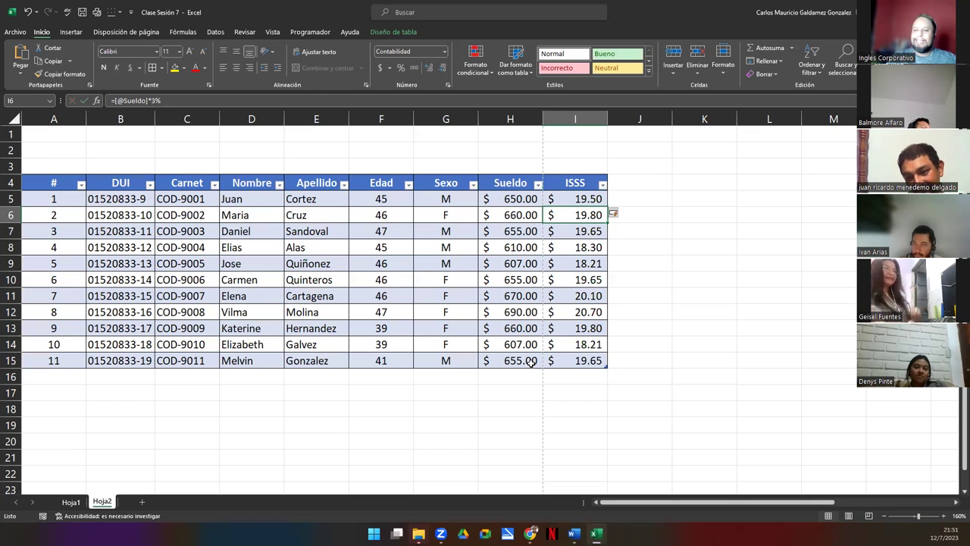
- Insert a table column to the right of ISSS and name its header AFP
right_click(586, 280)
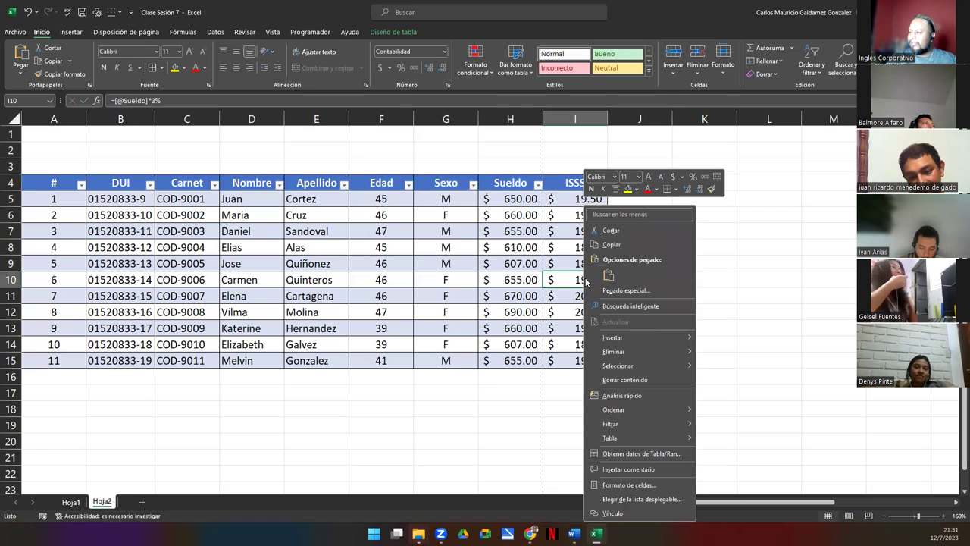
mouse_move(680, 341)
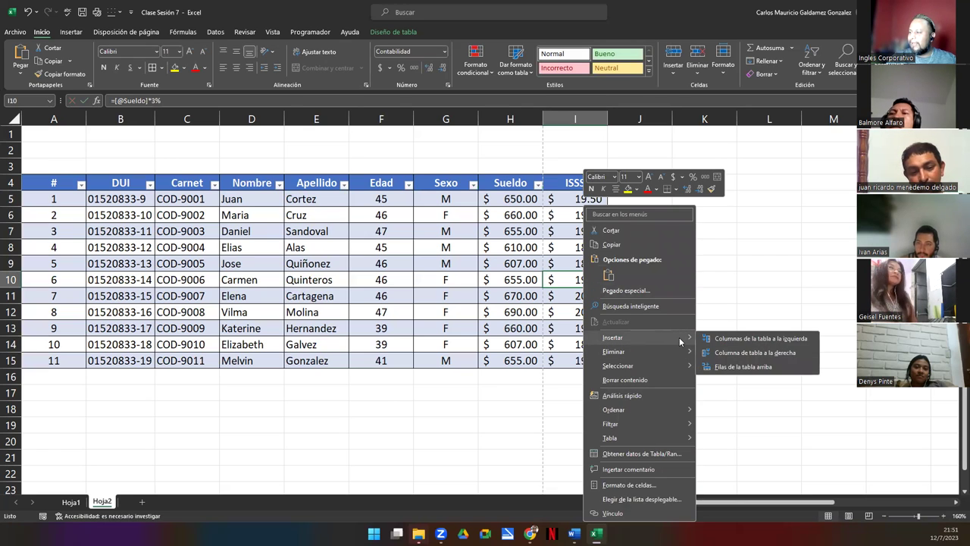
left_click(747, 357)
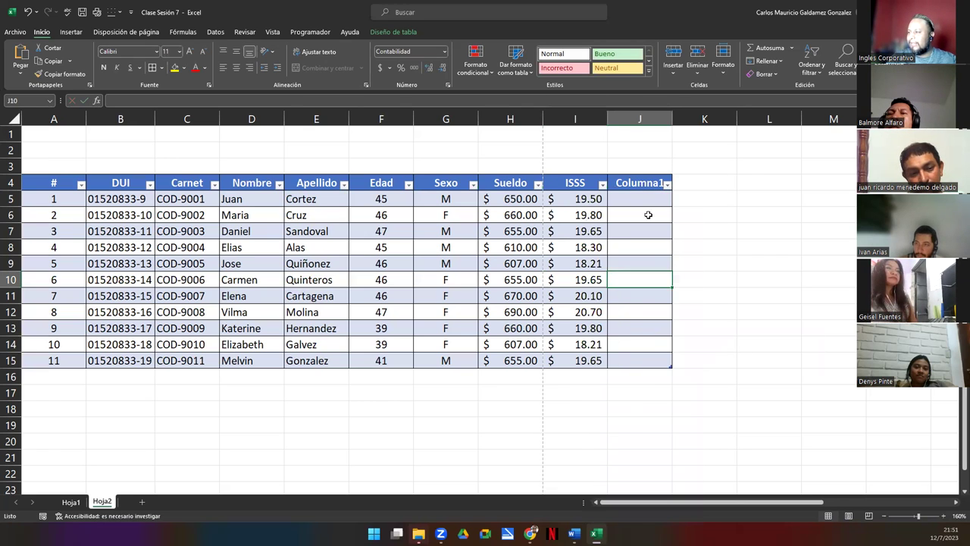
left_click(635, 185)
type("AFP")
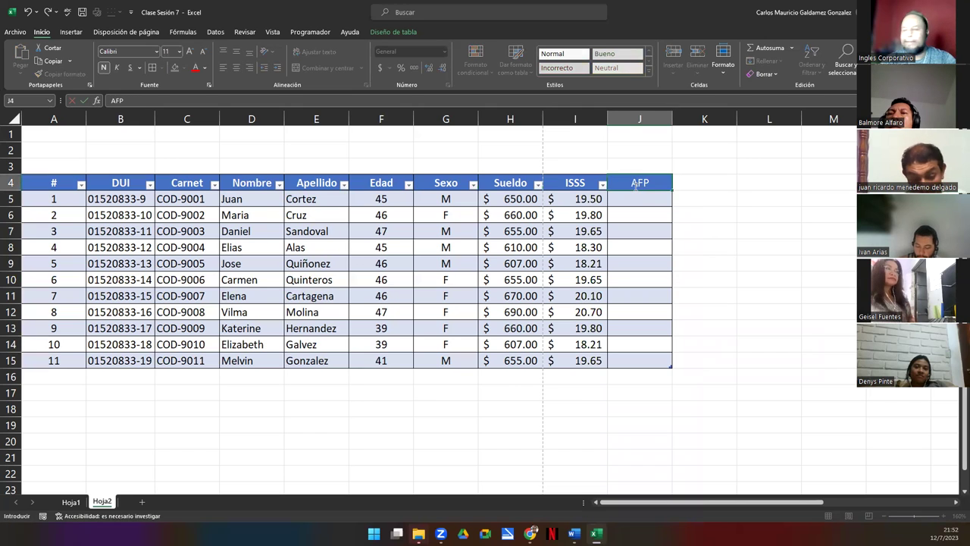
key("Return")
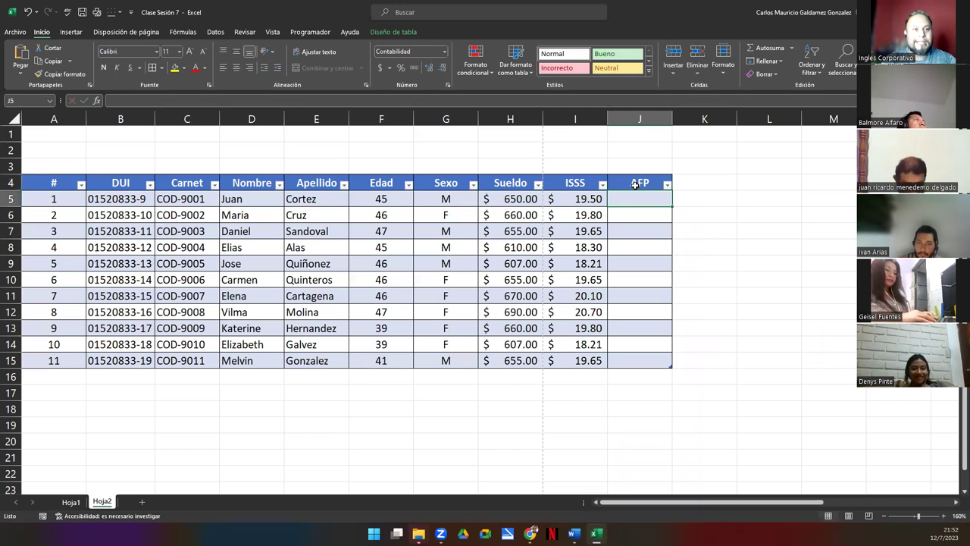
type("=")
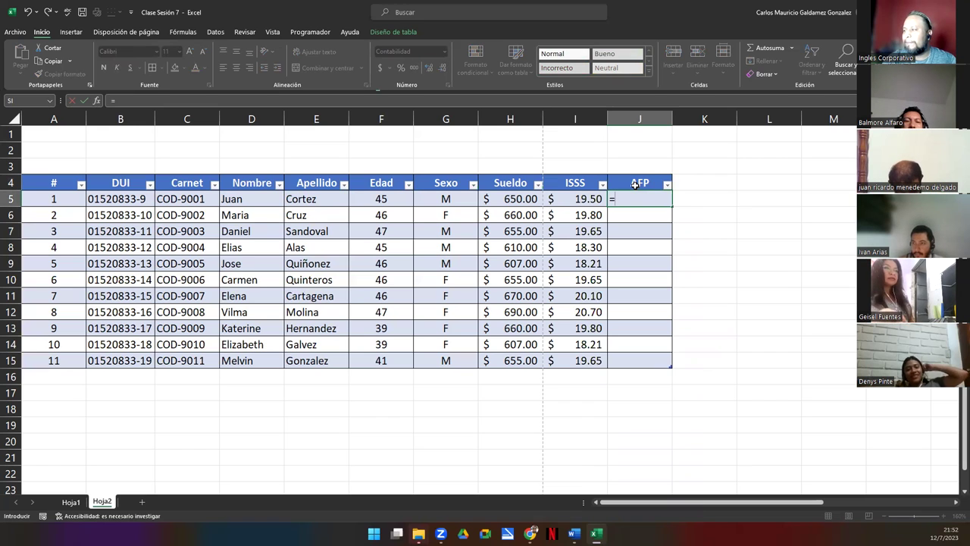
type("[")
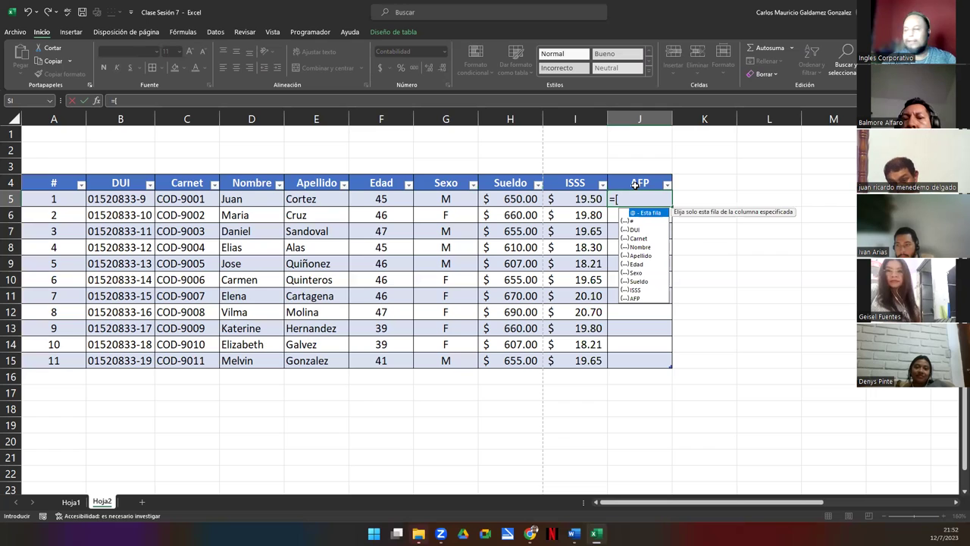
type("@")
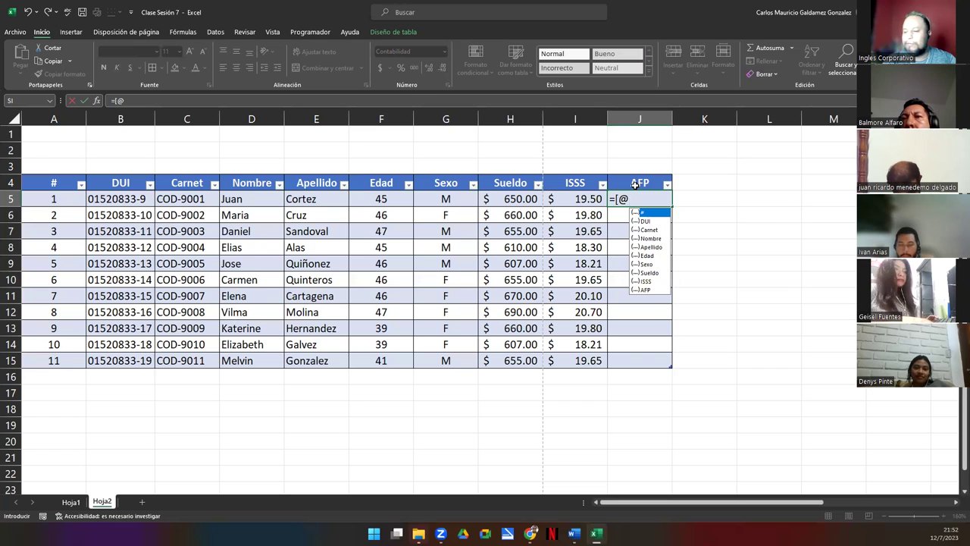
key("Down")
key("Down")
key("Down")
key("Down")
key("Down")
key("Down")
key("Down")
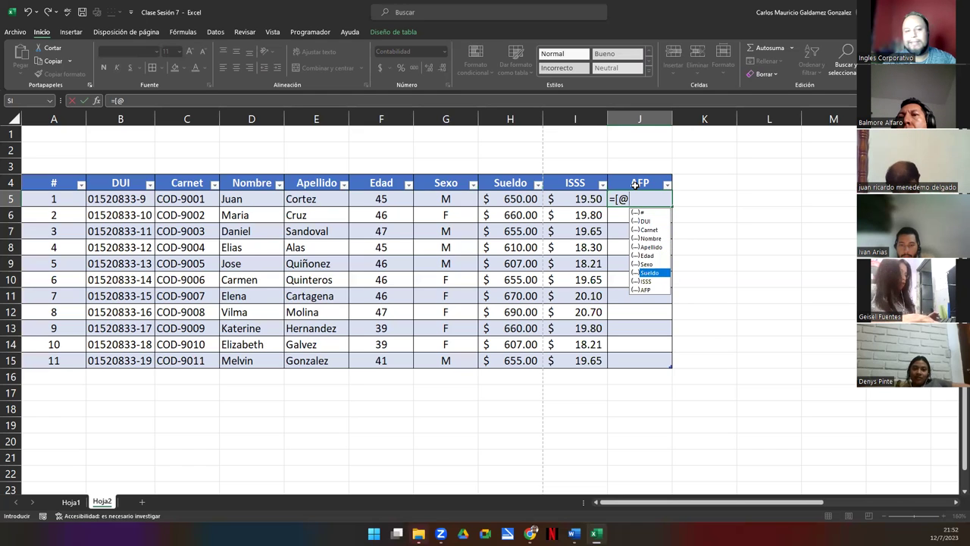
key("Tab")
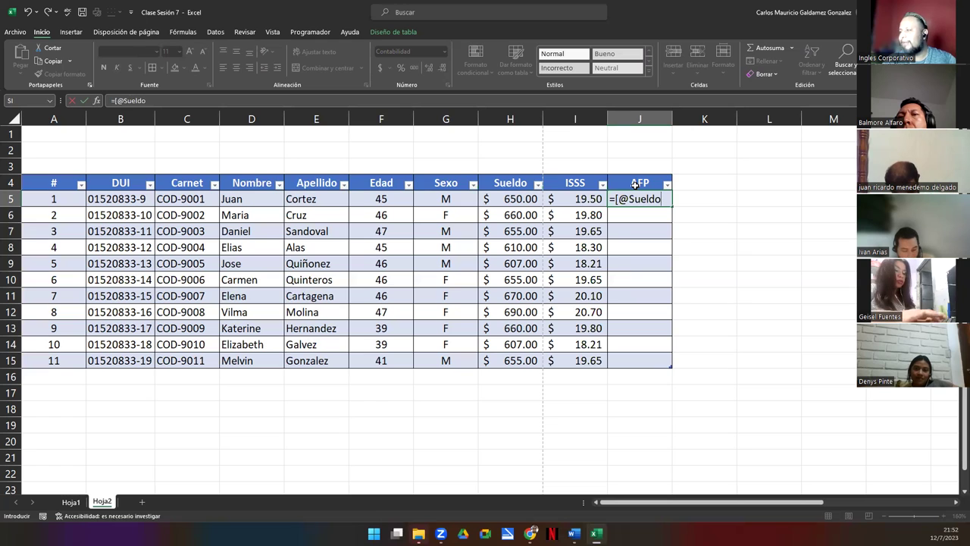
type("]")
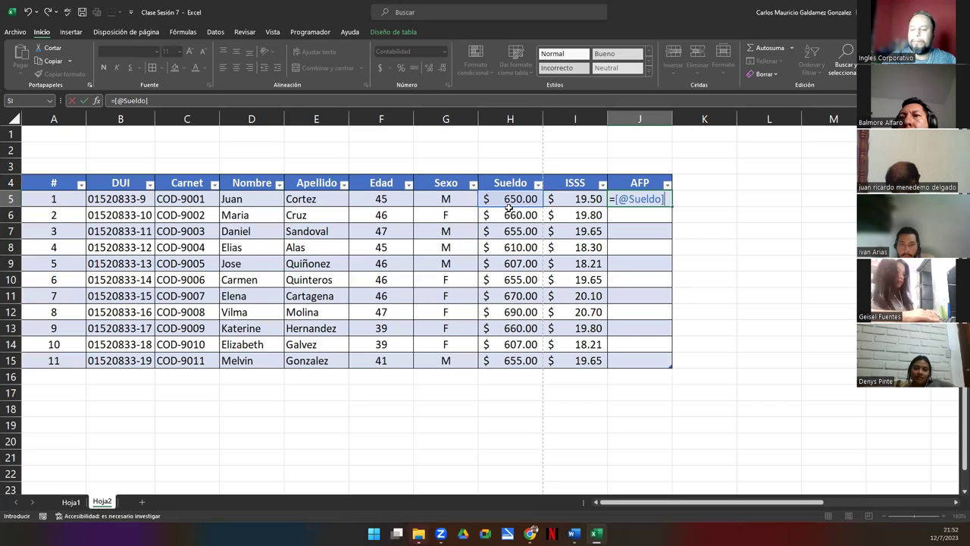
type("*7.25%")
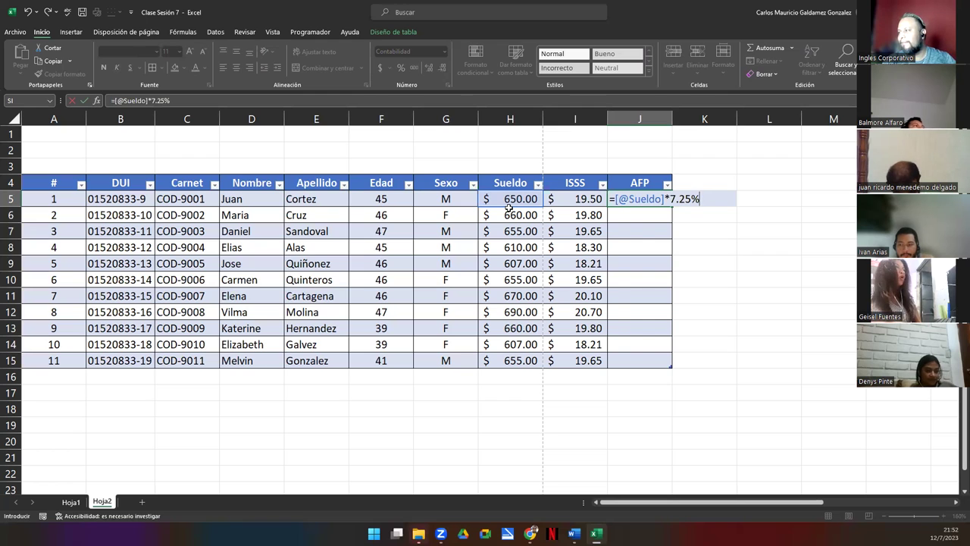
key("Return")
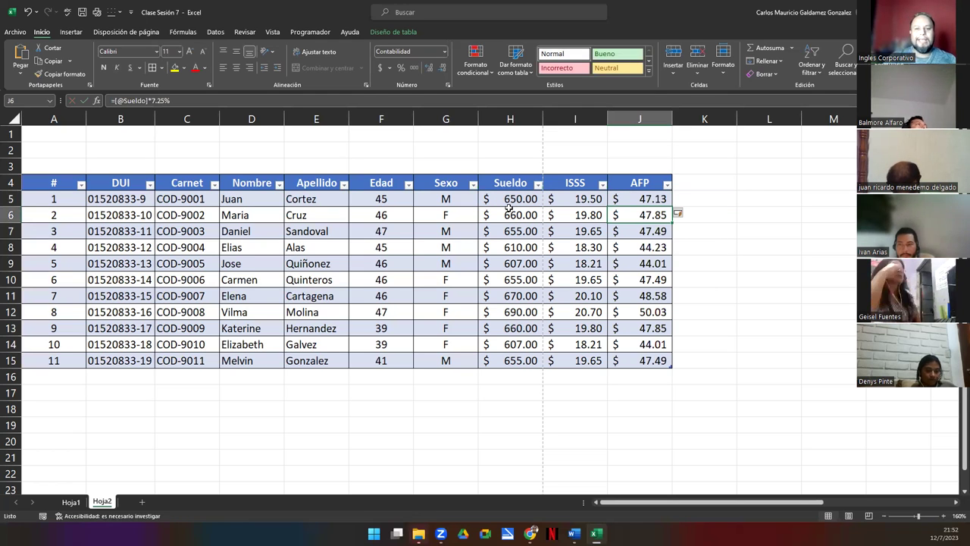
- Extend the table's lower-right corner by one column after AFP and one row below, and undo the added row
left_click(691, 183)
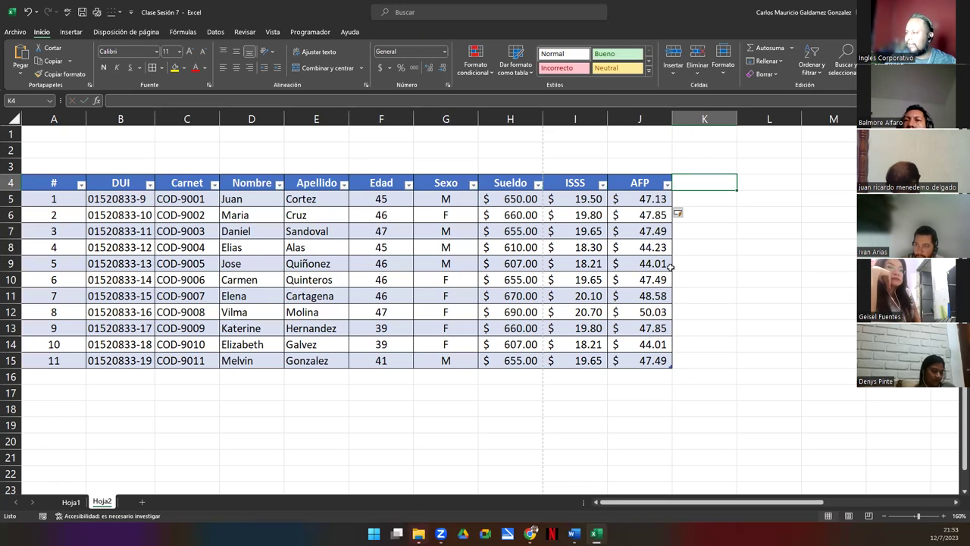
left_click(643, 219)
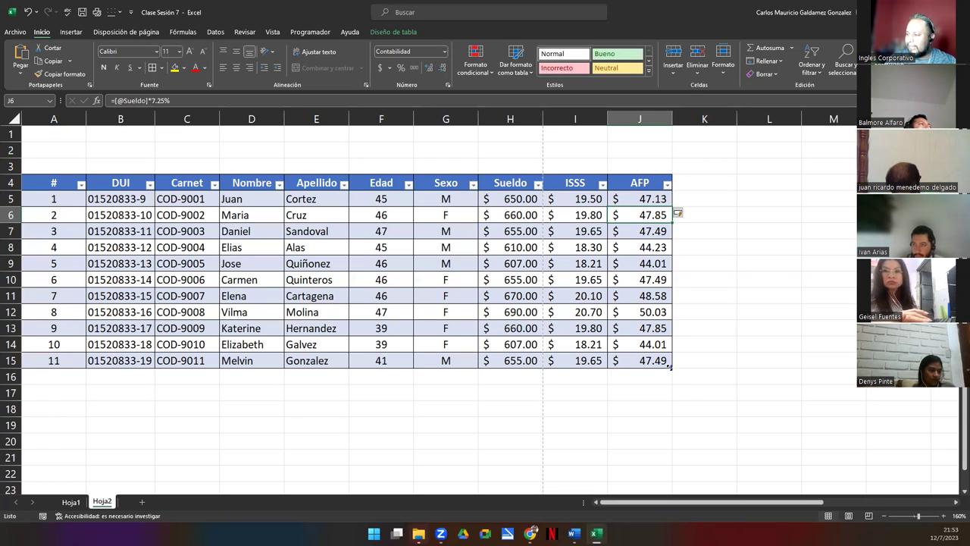
left_click_drag(671, 364, 735, 384)
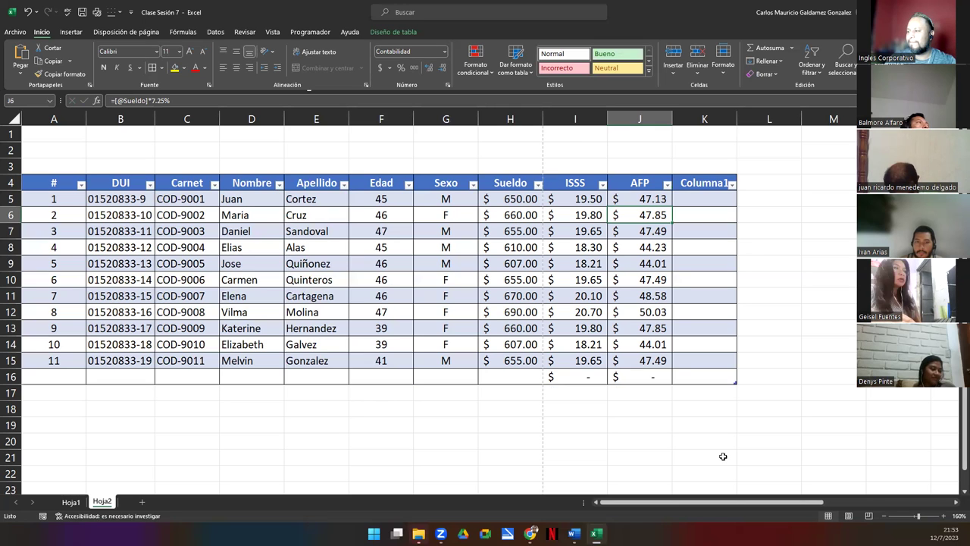
key("ctrl+z")
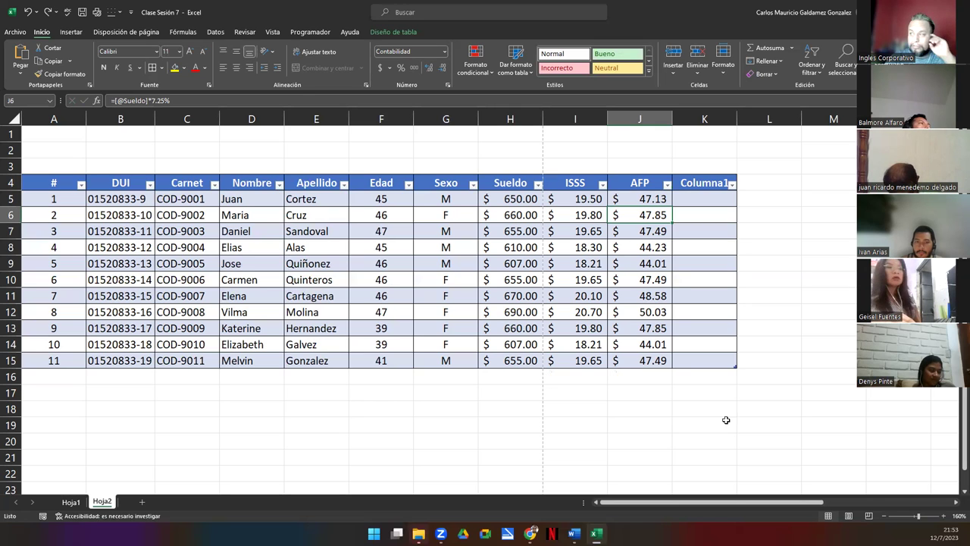
- Rename the header of the blank column after AFP as FSV
left_click(694, 183)
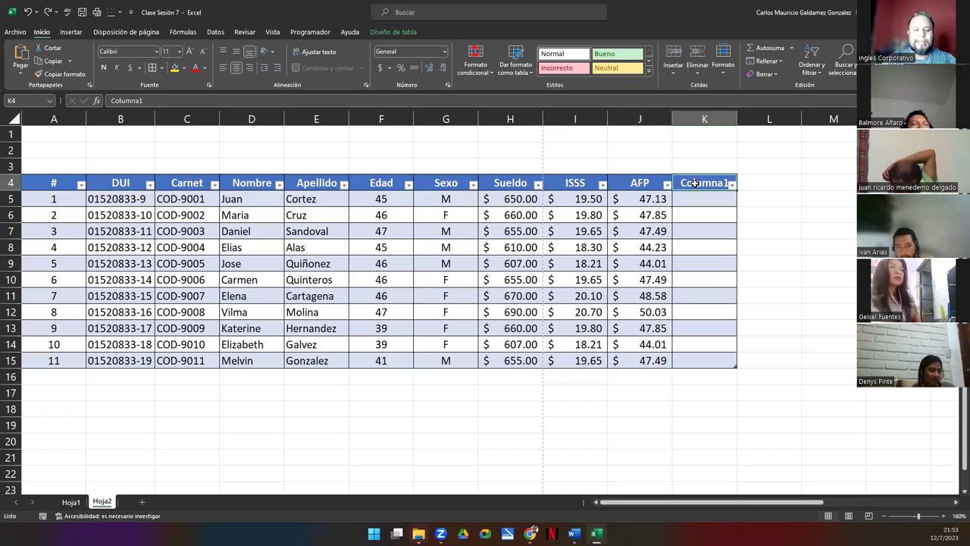
type("FSV")
key("Return")
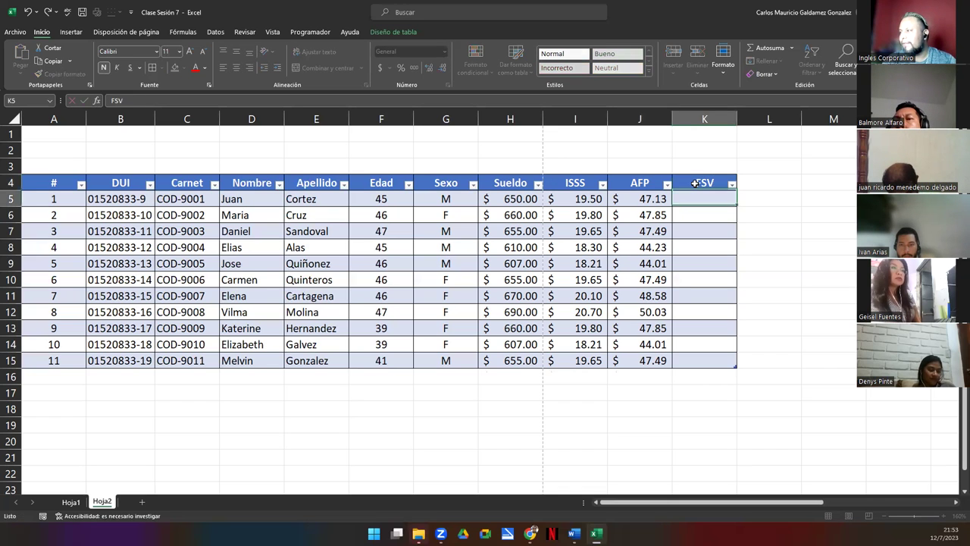
type("=[")
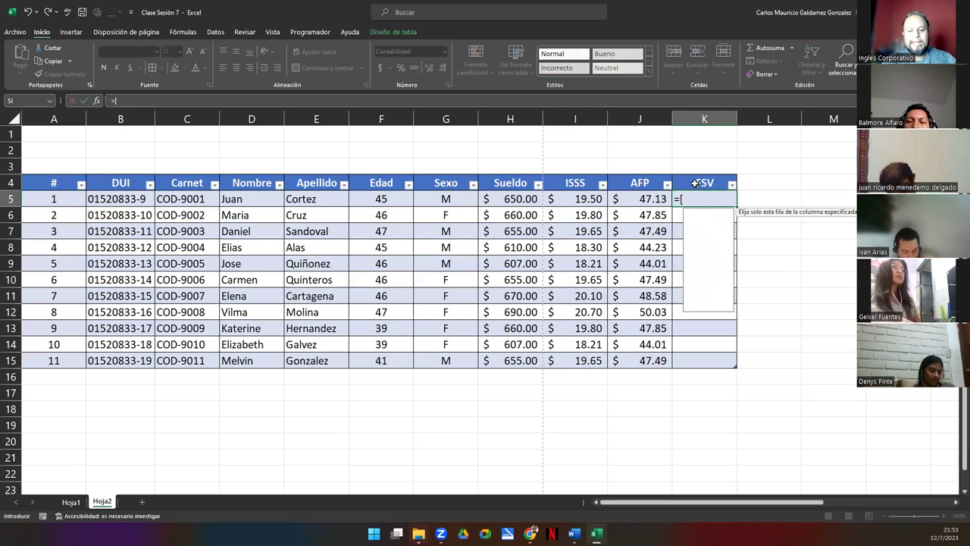
type("@sue")
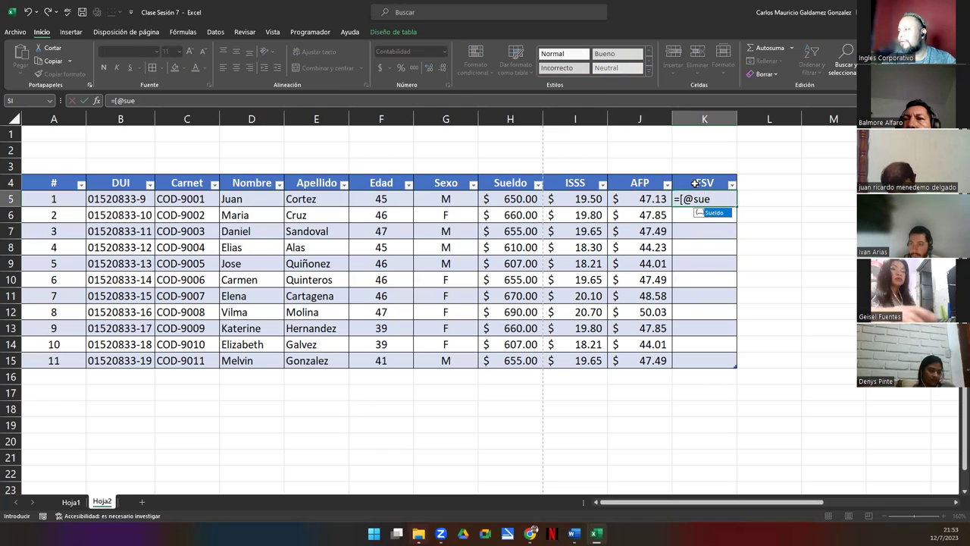
key("Tab")
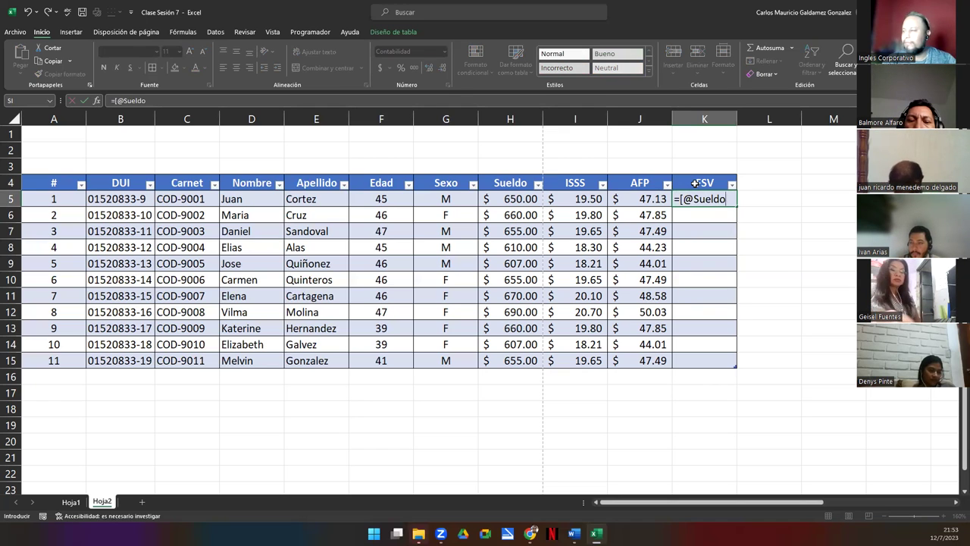
type("]")
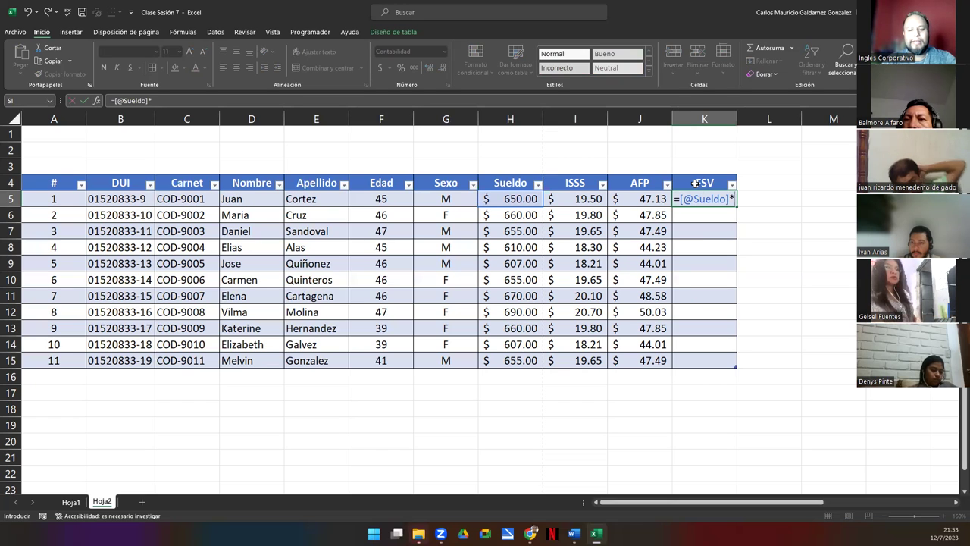
type("*8%")
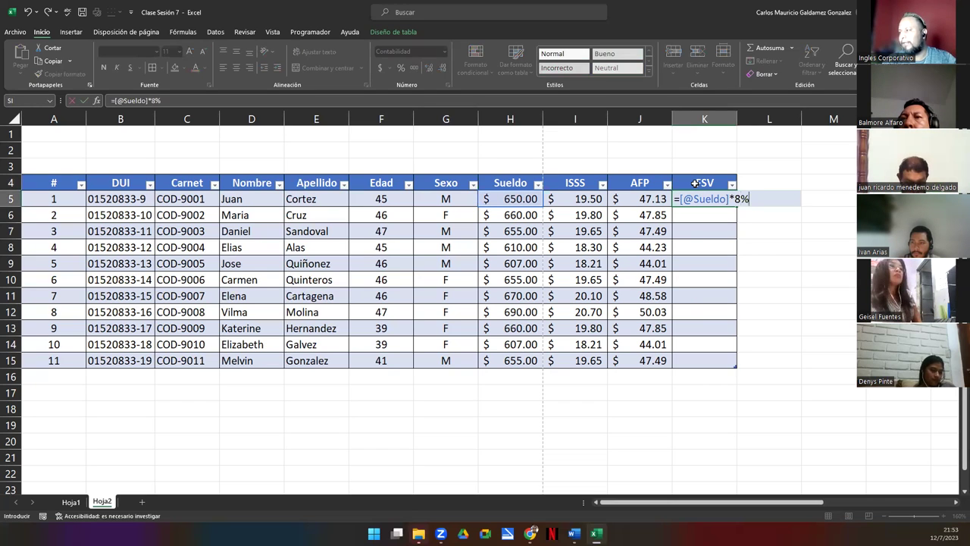
key("Return")
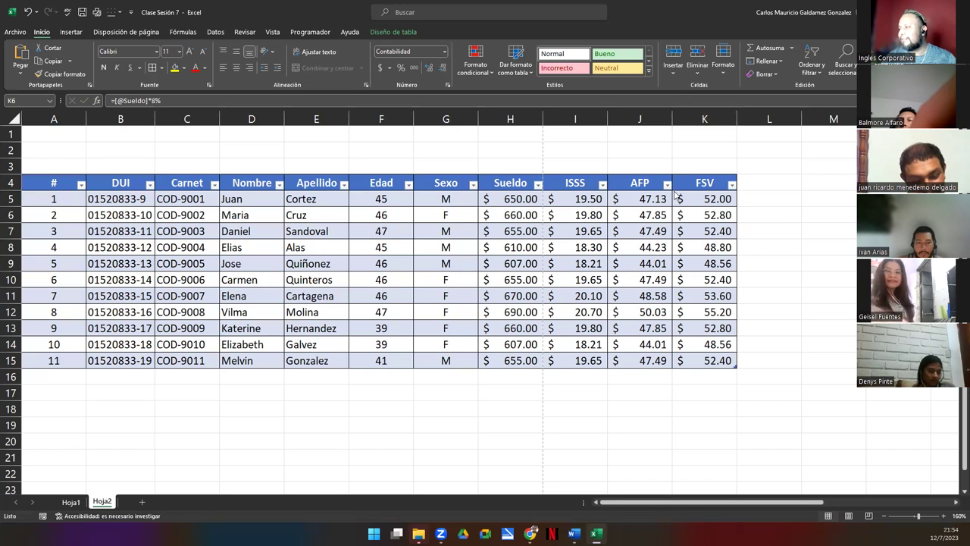
- Add a new table column directly after FSV with the header TOTAL DESC
left_click(746, 182)
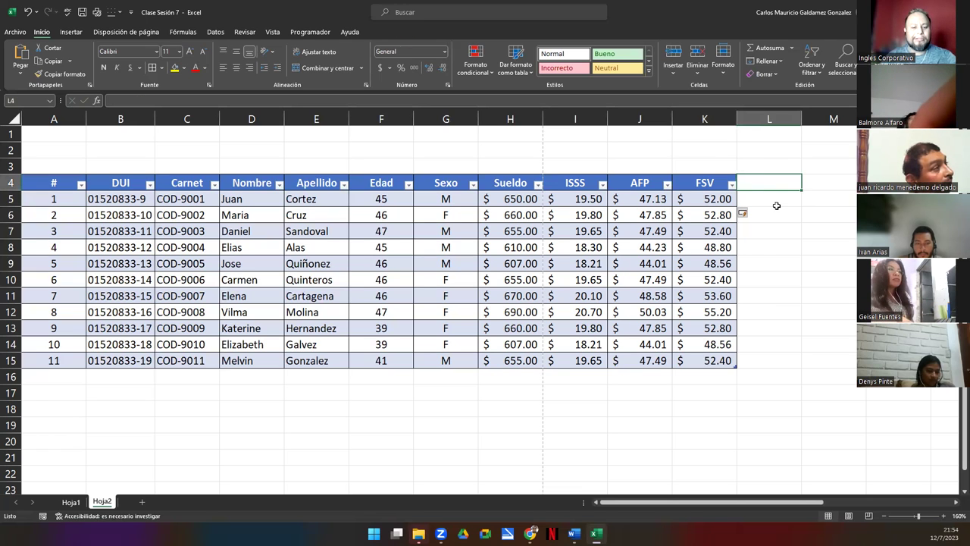
type("TOTAA")
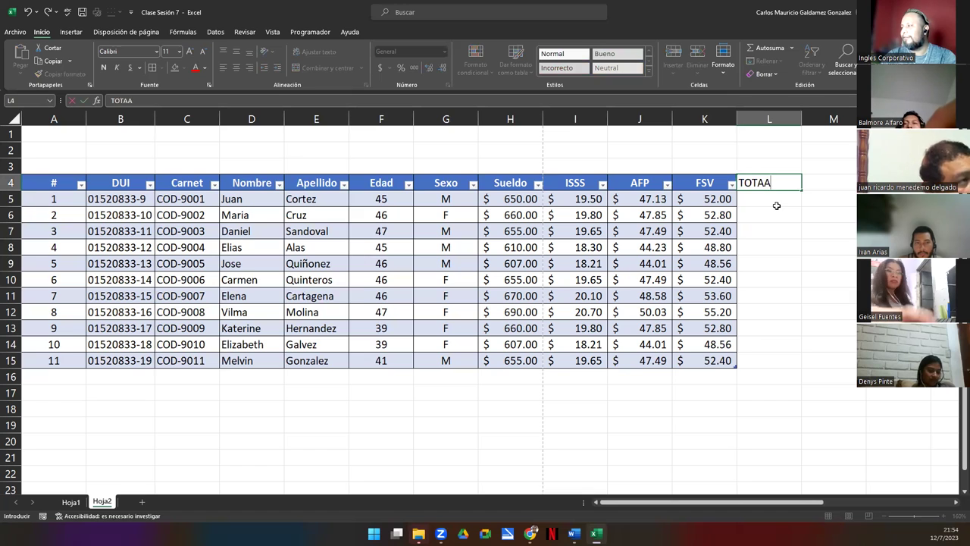
key("BackSpace")
type("L DESC")
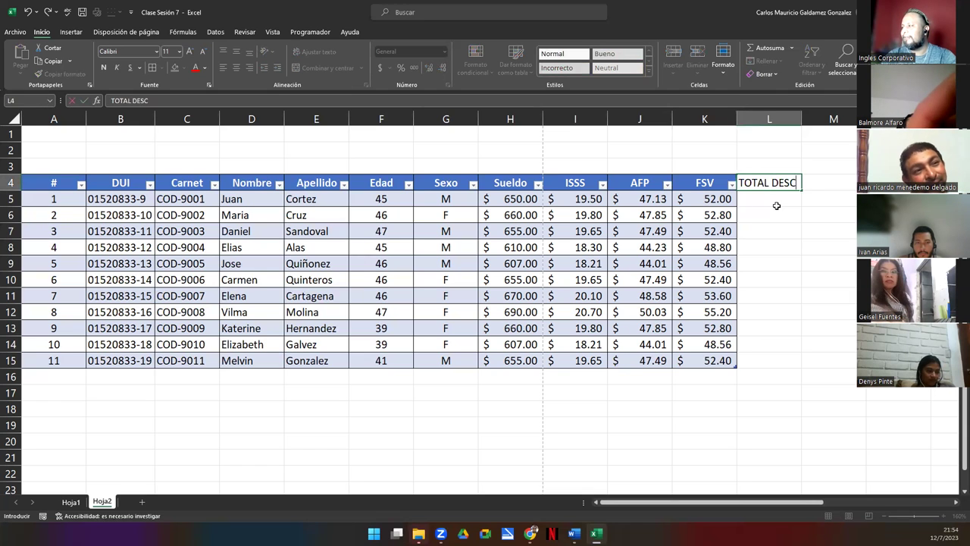
key("Return")
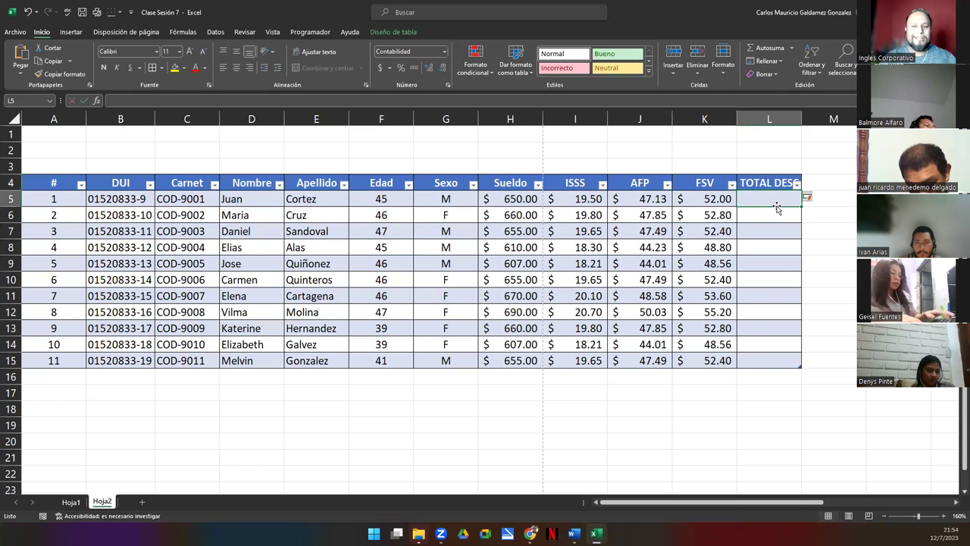
left_click(765, 182)
left_click_drag(764, 182, 778, 360)
left_click(687, 183)
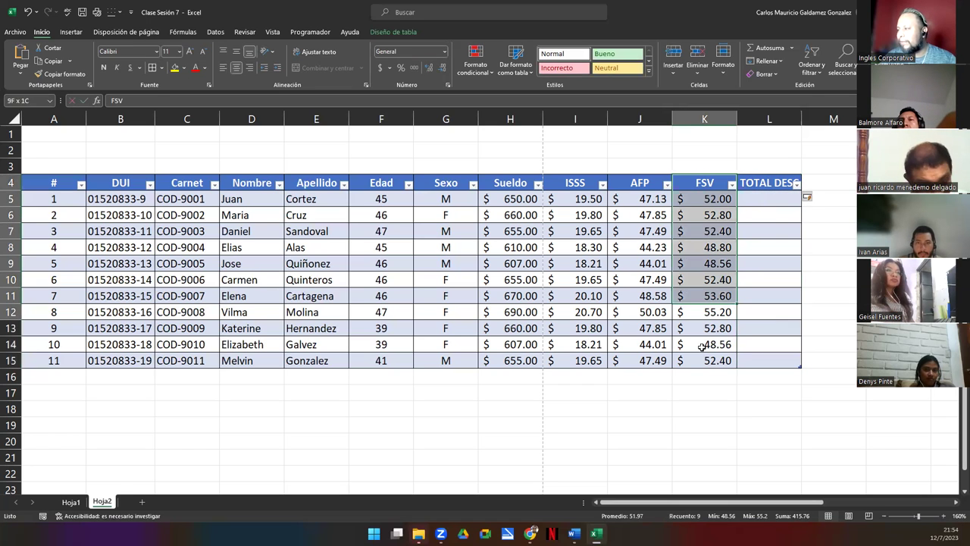
left_click_drag(765, 188, 779, 364)
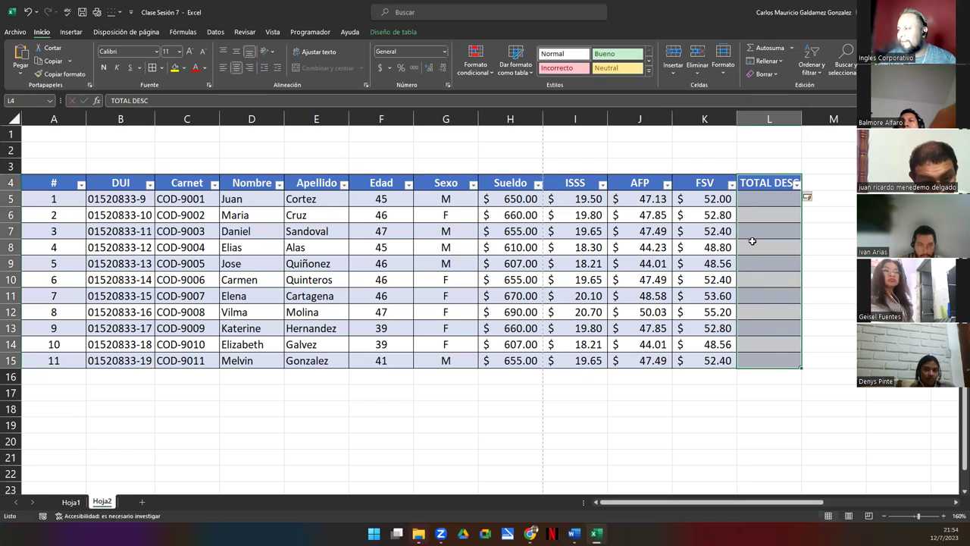
left_click(751, 200)
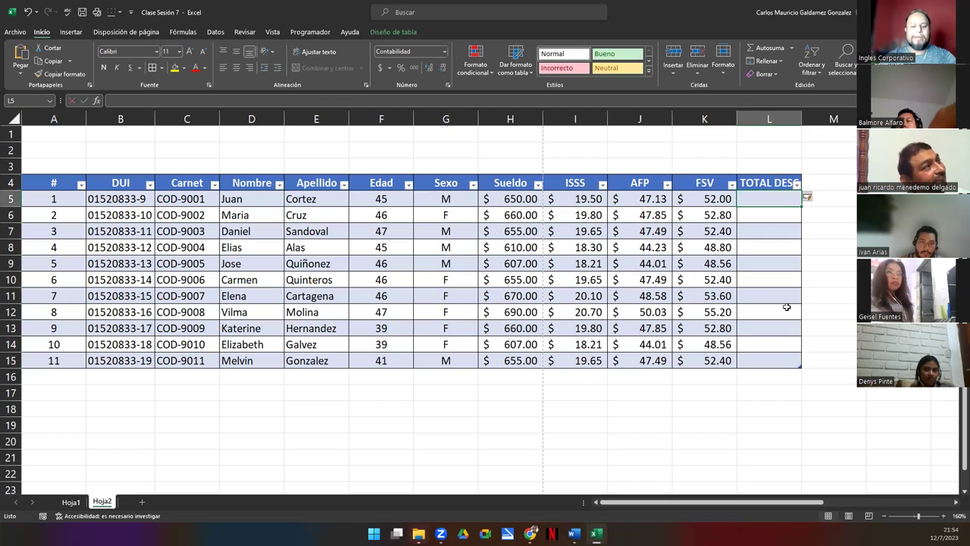
type("=")
key("Left")
key("Left")
key("Left")
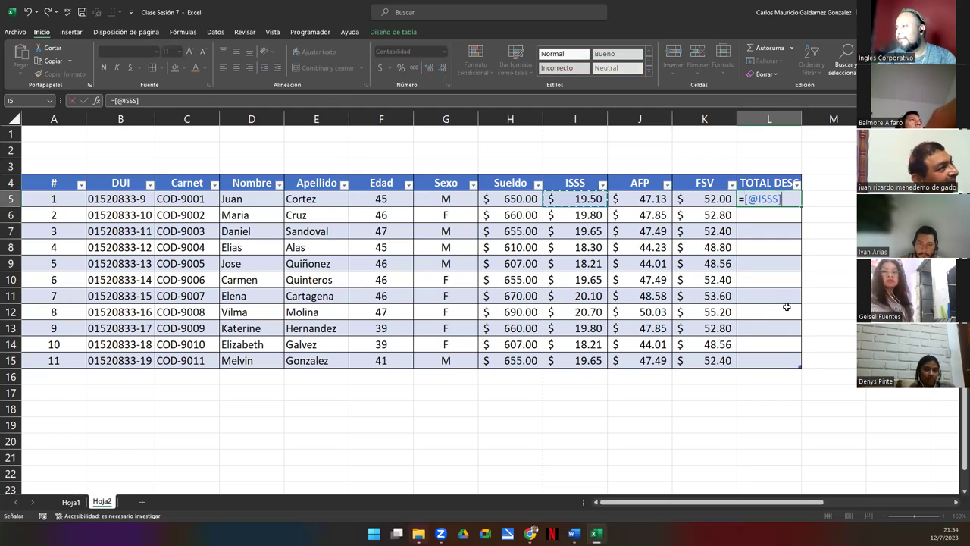
type("+")
key("Left")
key("Left")
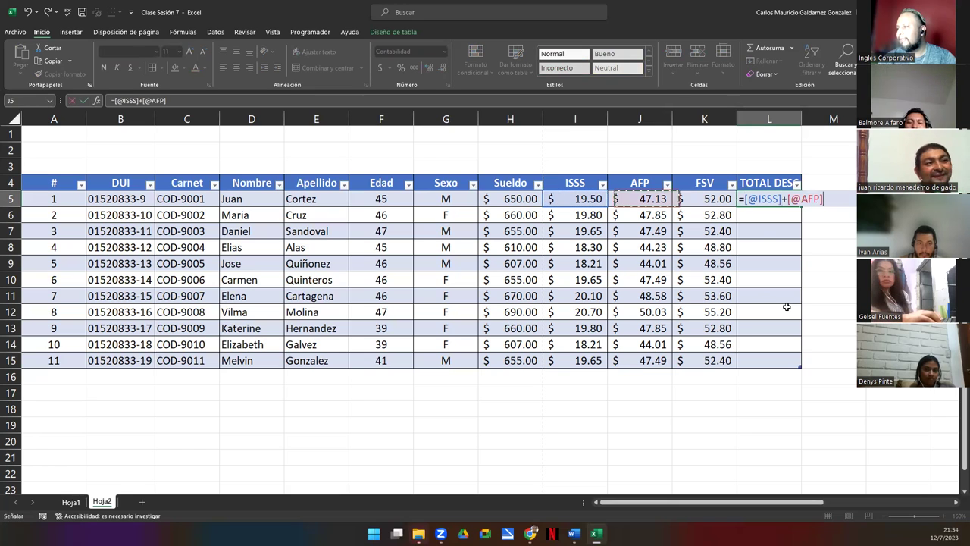
type("+")
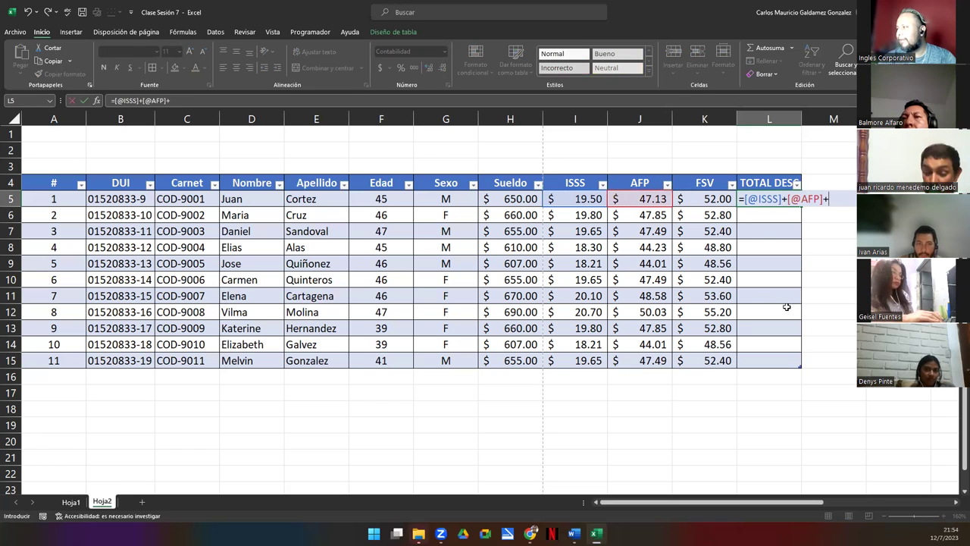
key("Left")
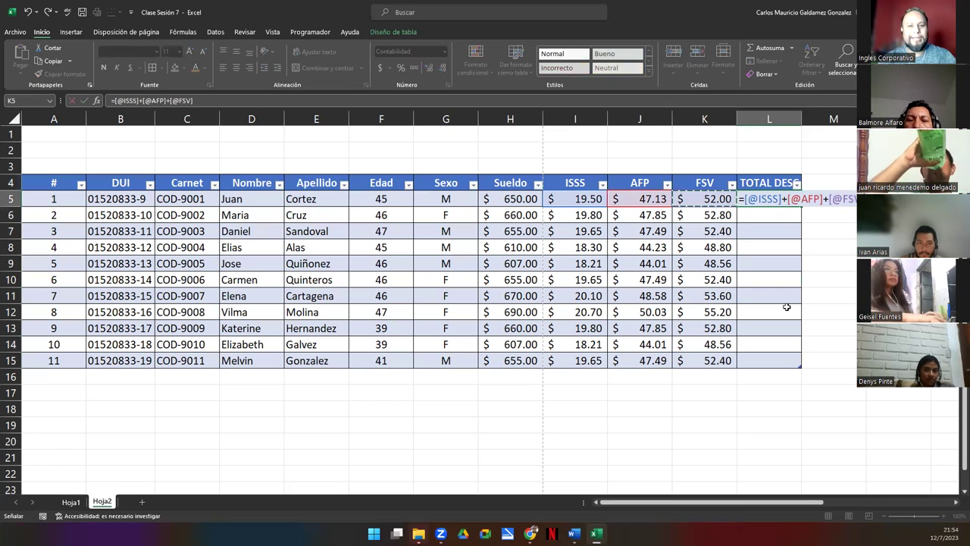
key("Return")
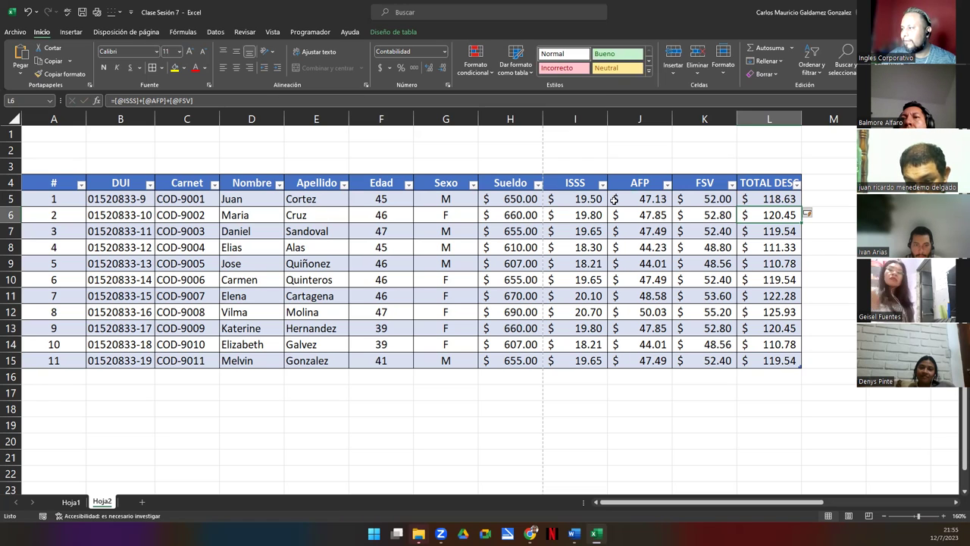
- Examine the formula in the first ISSS cell and leave it without editing
left_click(570, 199)
key("F2")
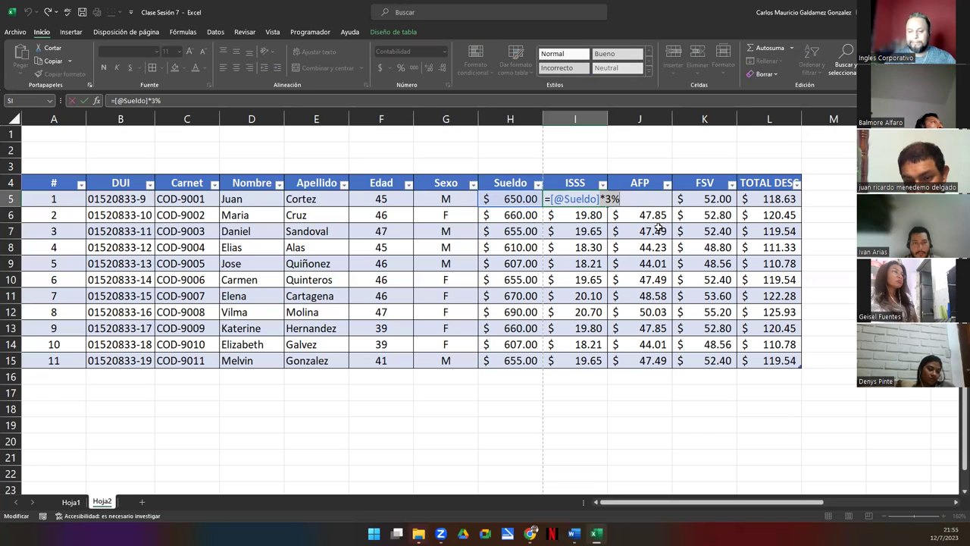
left_click(491, 327)
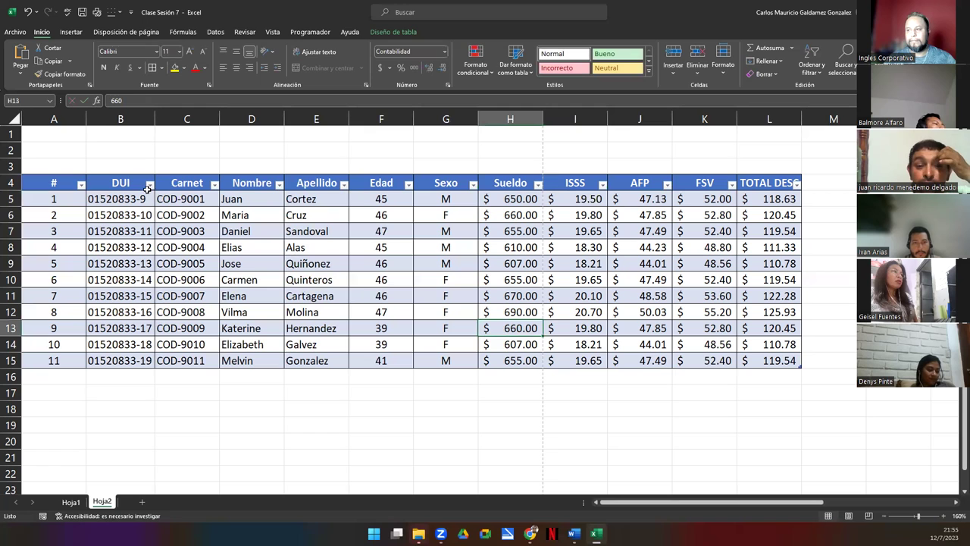
- Autofit the widths of the table columns from # through Sexo to their contents
double_click(86, 119)
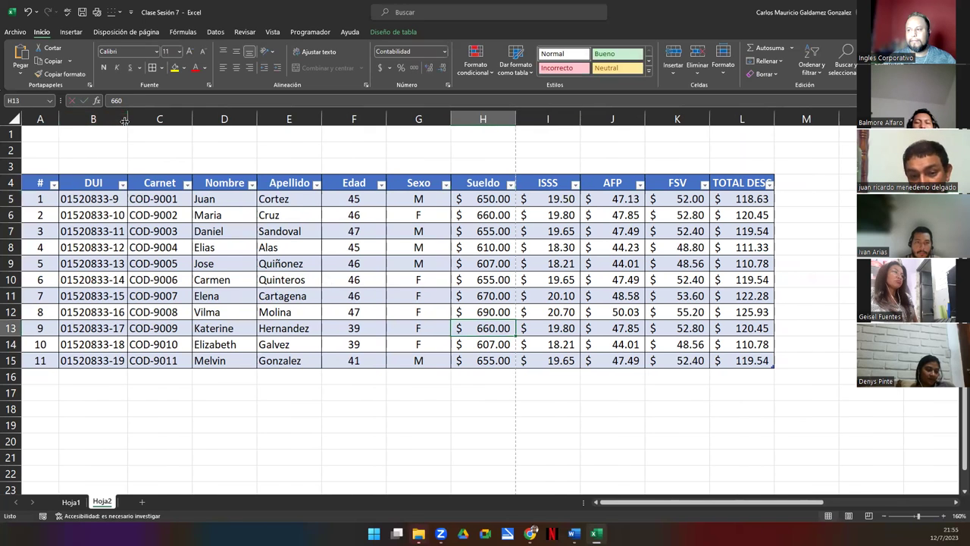
double_click(119, 119)
left_click(192, 119)
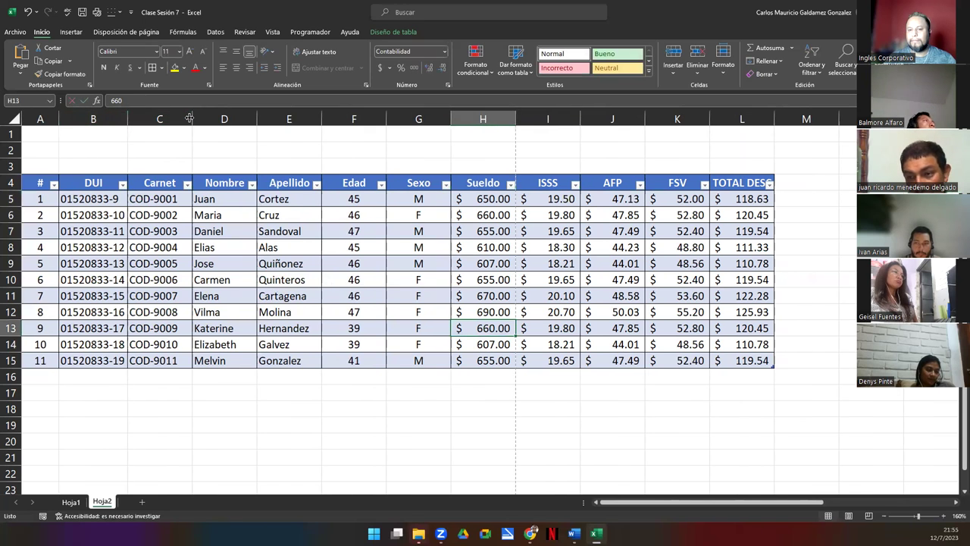
left_click(258, 119)
left_click(257, 119)
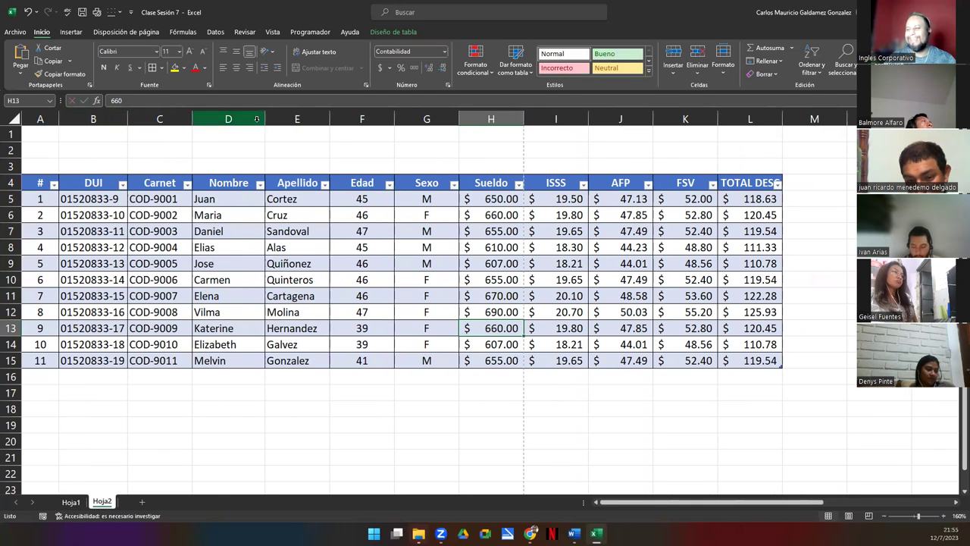
double_click(330, 119)
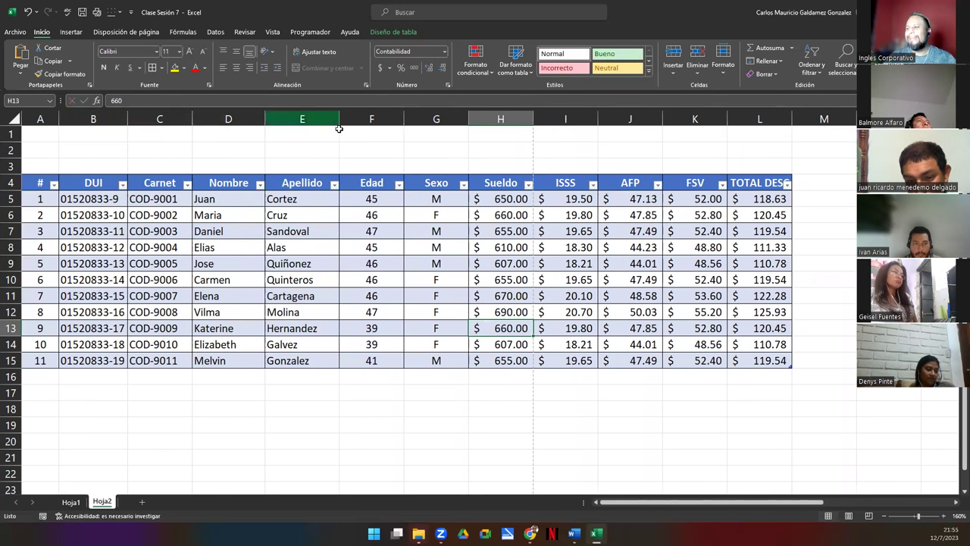
double_click(404, 119)
double_click(460, 119)
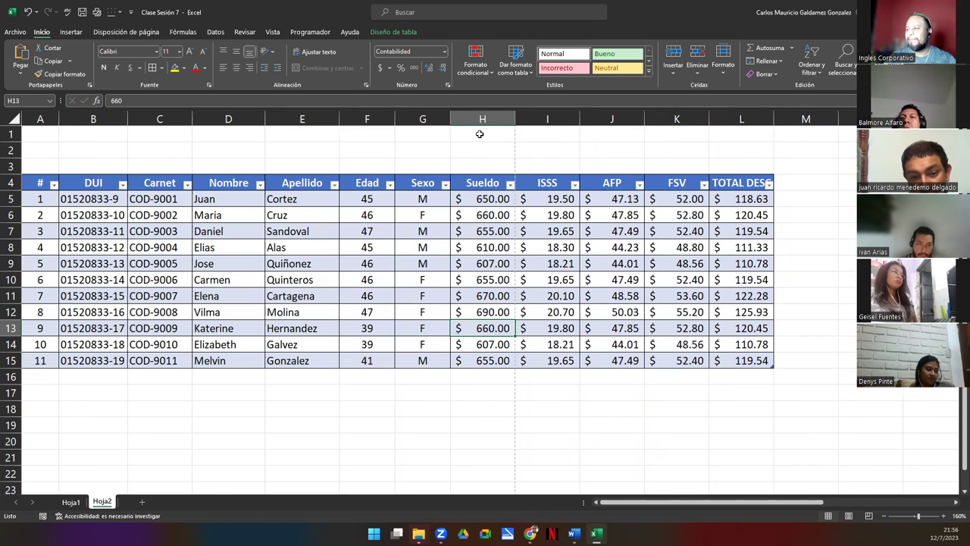
- Autofit the widths of the columns from Sueldo through TOTAL DESC, and narrow TOTAL DESC slightly by hand
double_click(516, 119)
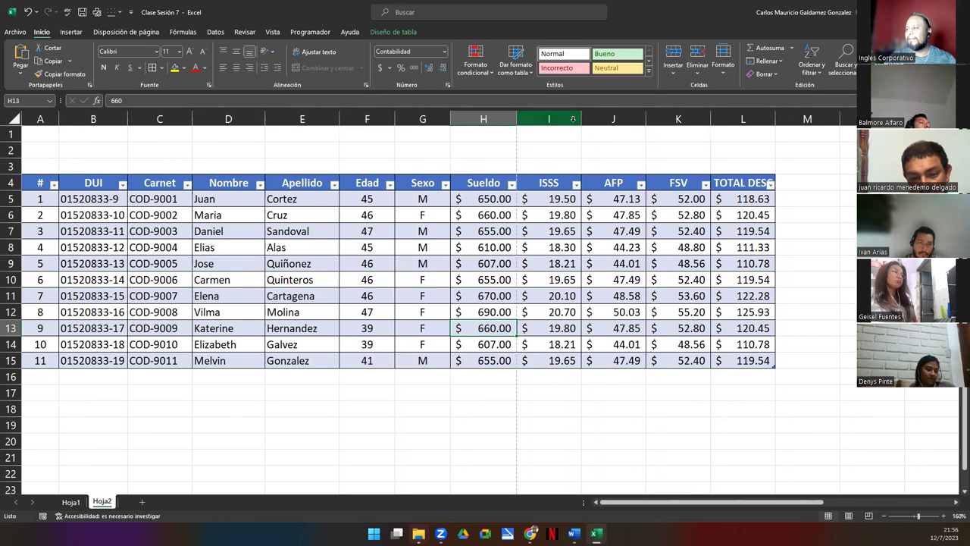
double_click(581, 119)
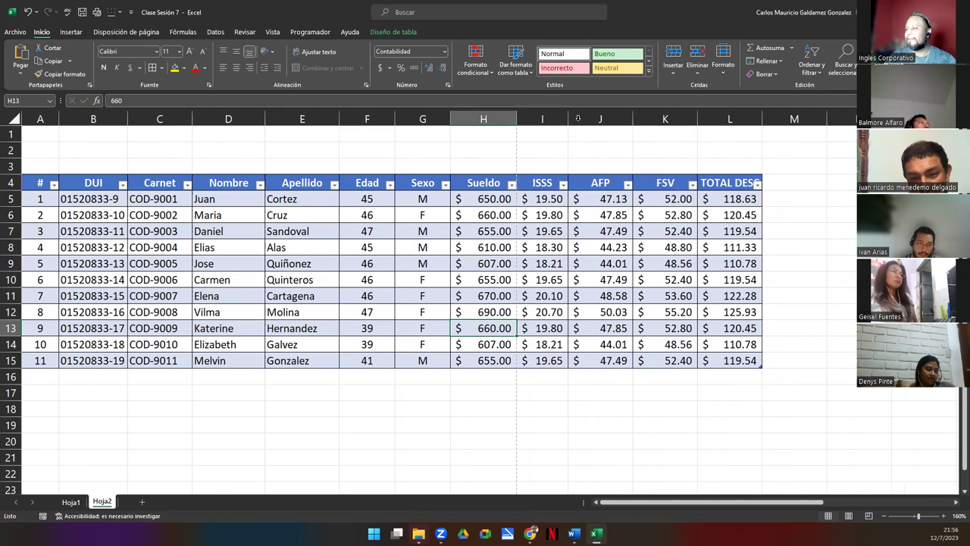
double_click(633, 119)
double_click(683, 119)
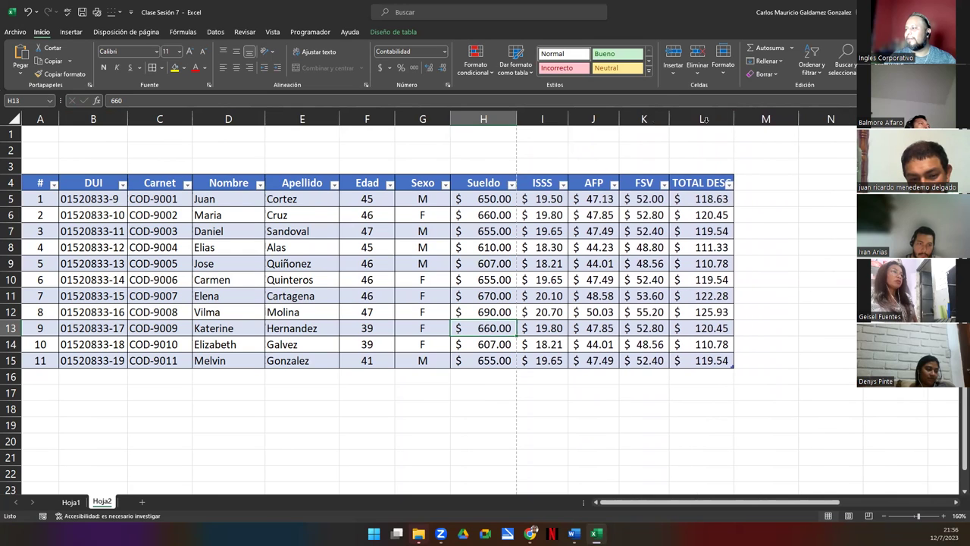
double_click(734, 119)
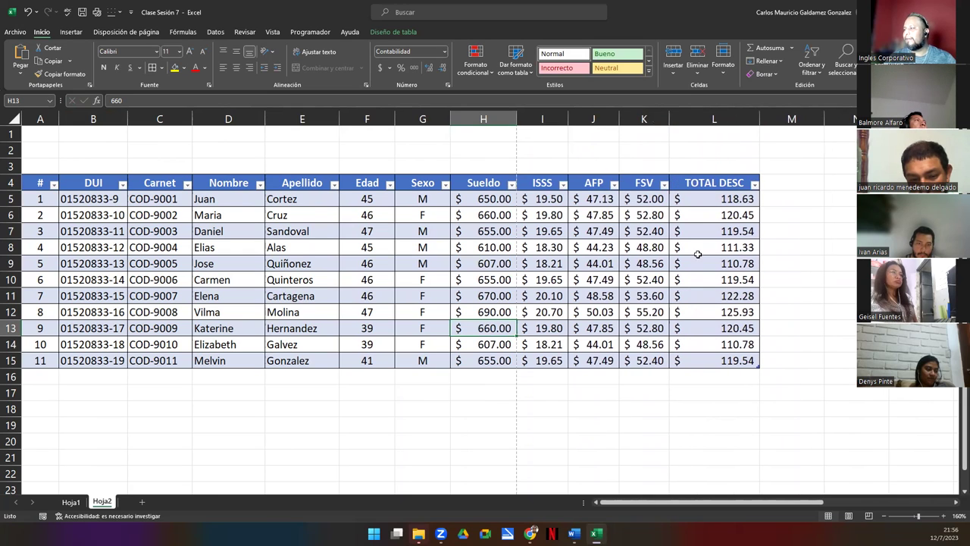
left_click_drag(759, 119, 749, 124)
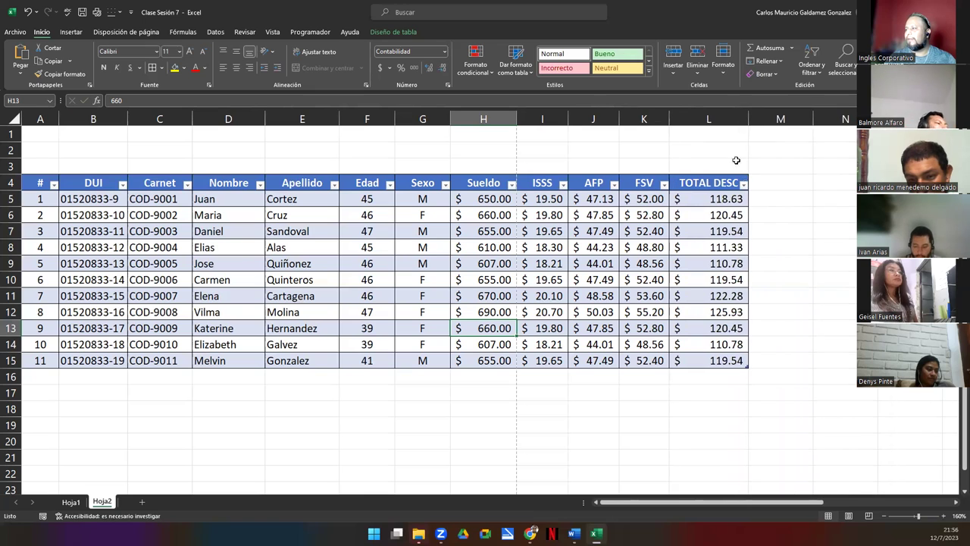
- Review the structured-reference formulas behind the AFP and FSV values
left_click(575, 252)
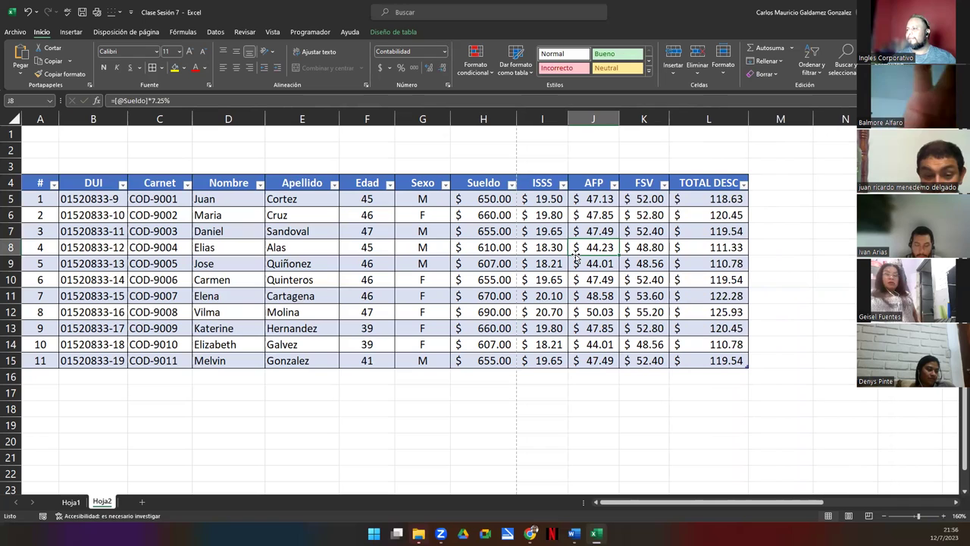
left_click(594, 201)
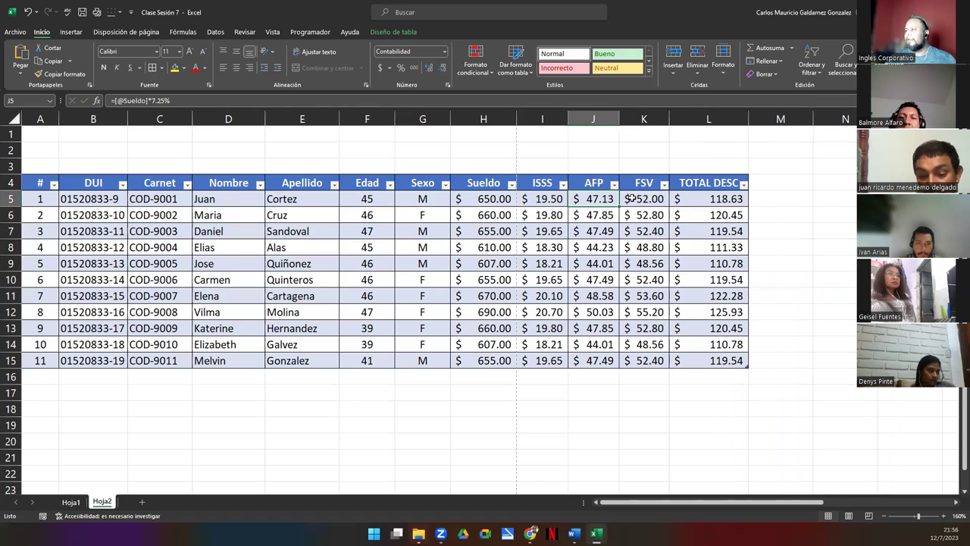
left_click(630, 199)
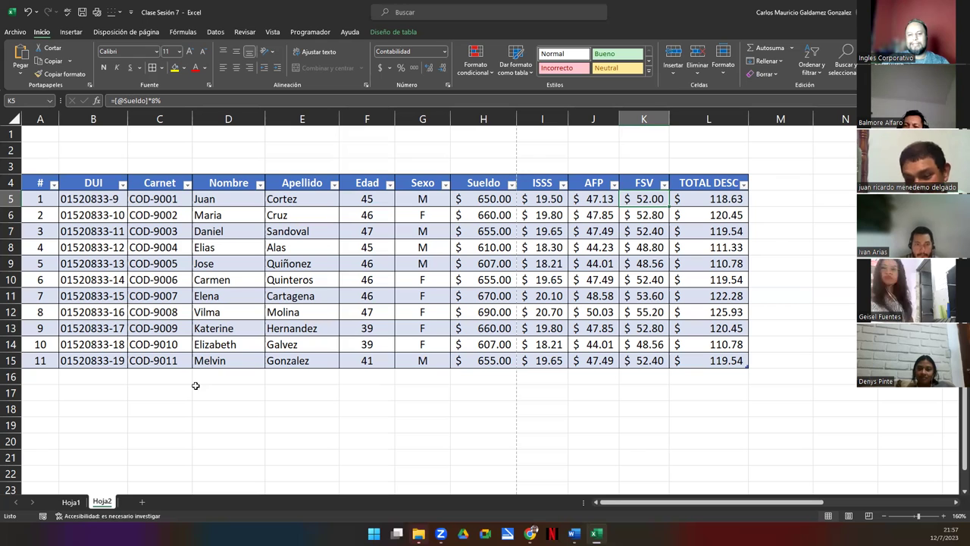
left_click(234, 379)
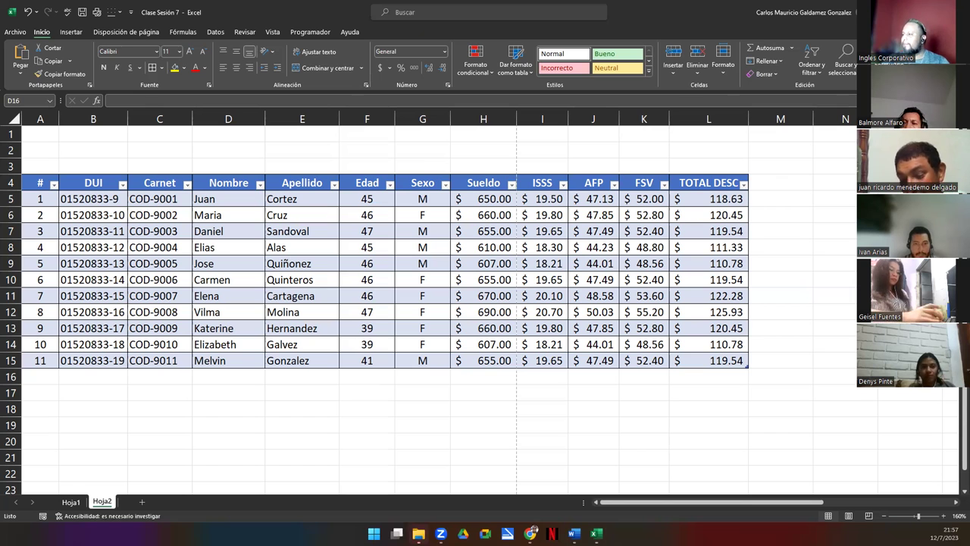
left_click(509, 109)
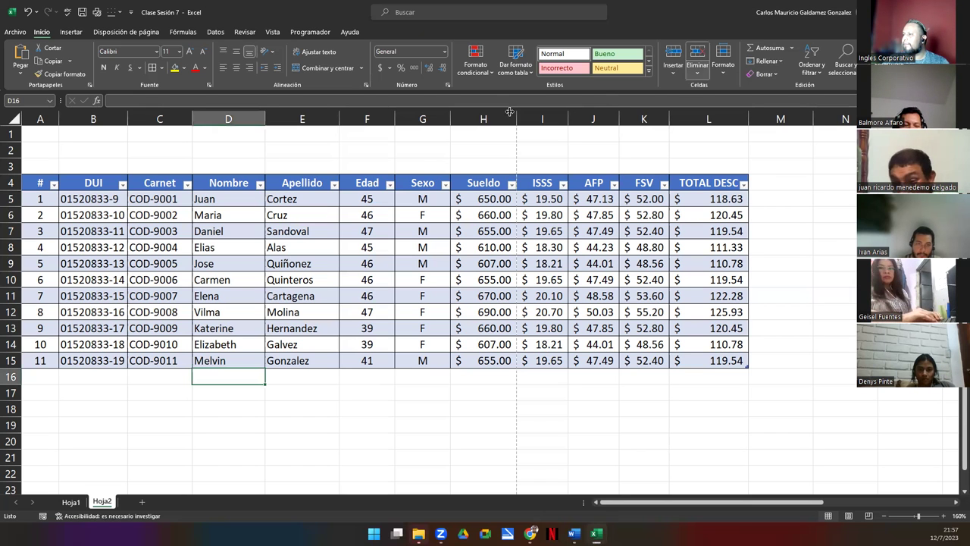
- Open the Clase Sesión 08 PDF from the Ejercicios folder in File Explorer and review its conditional formatting exercises
key("alt+Tab")
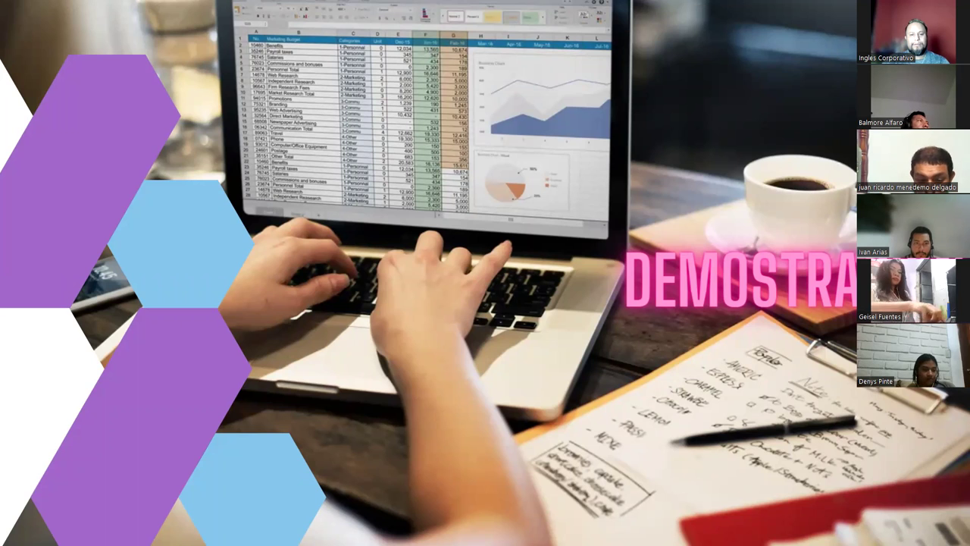
key("alt+Tab")
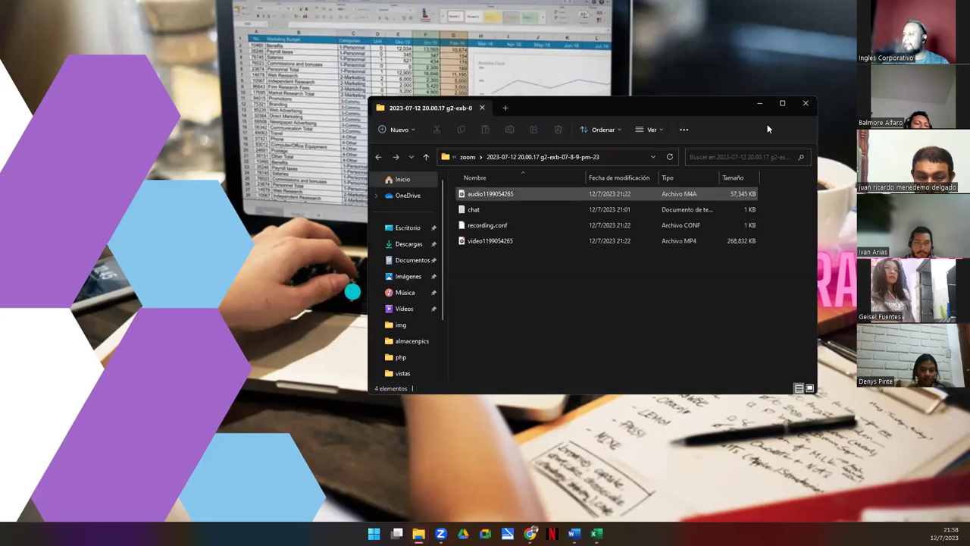
left_click(759, 103)
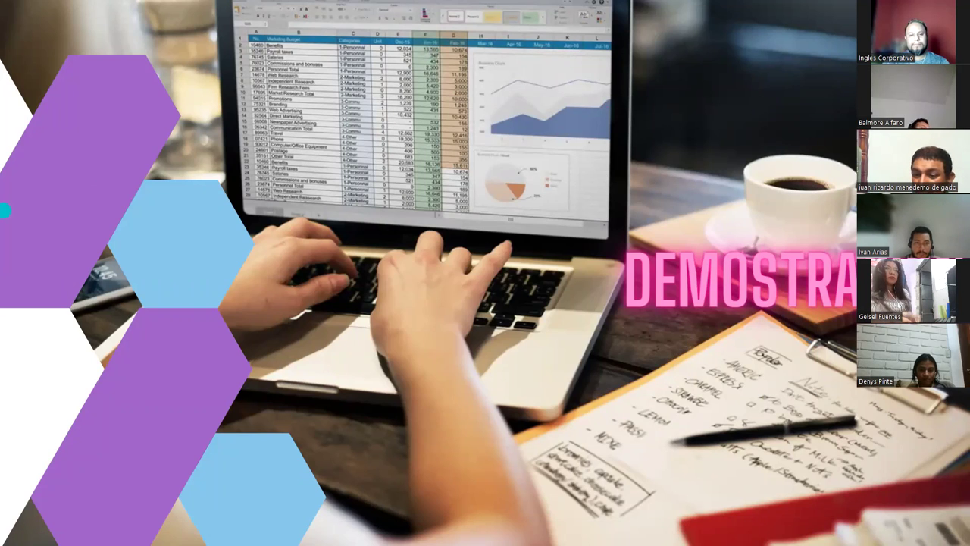
key("alt+Tab")
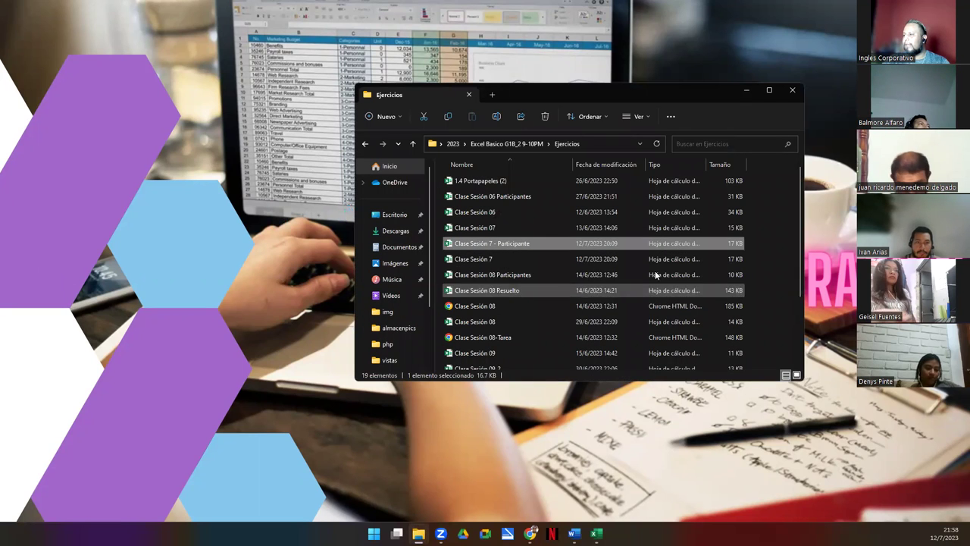
scroll(532, 288, "down", 2)
scroll(533, 291, "up", 2)
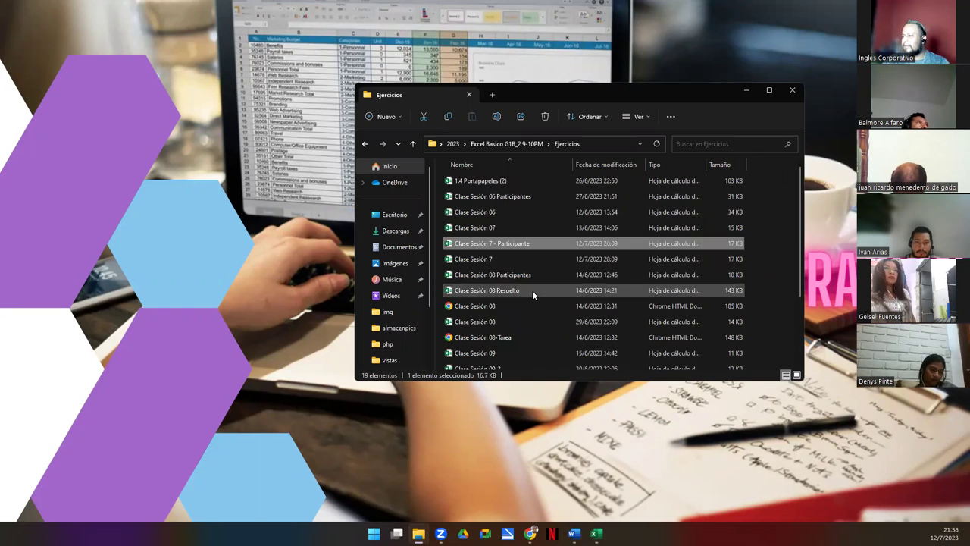
left_click(478, 307)
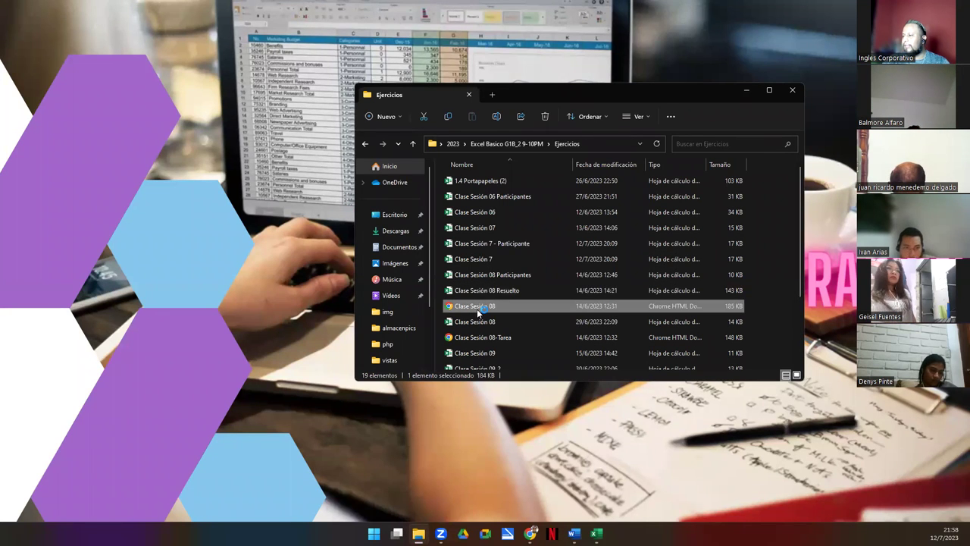
double_click(477, 307)
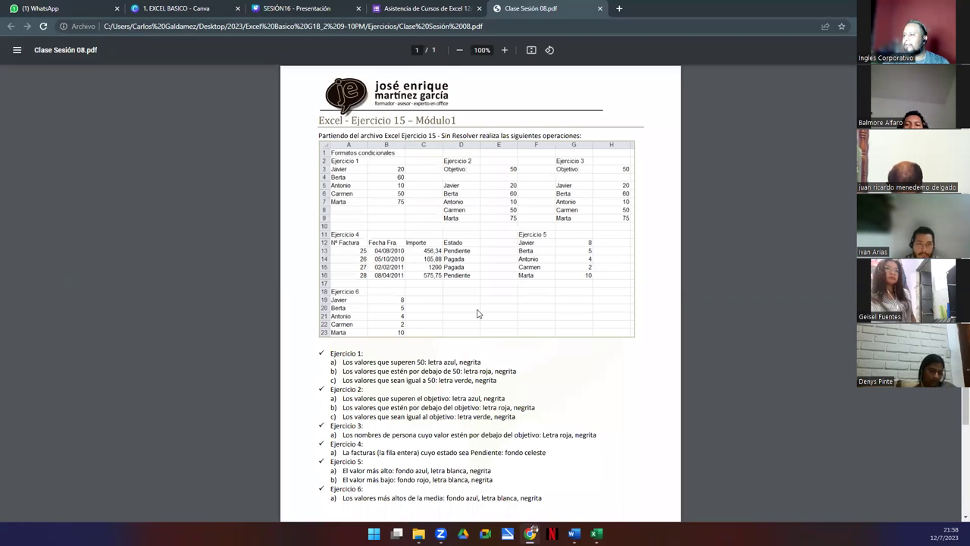
scroll(481, 313, "down", 3)
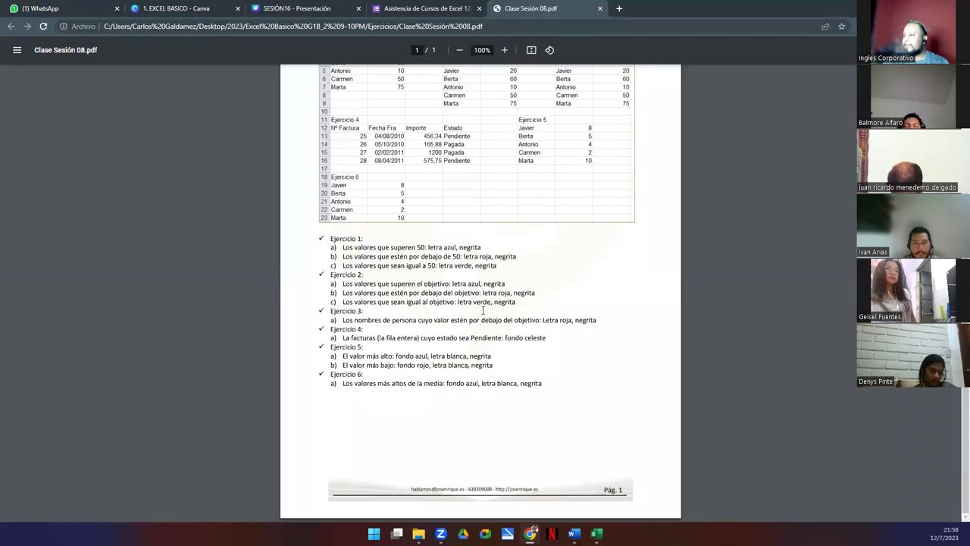
scroll(480, 312, "up", 3)
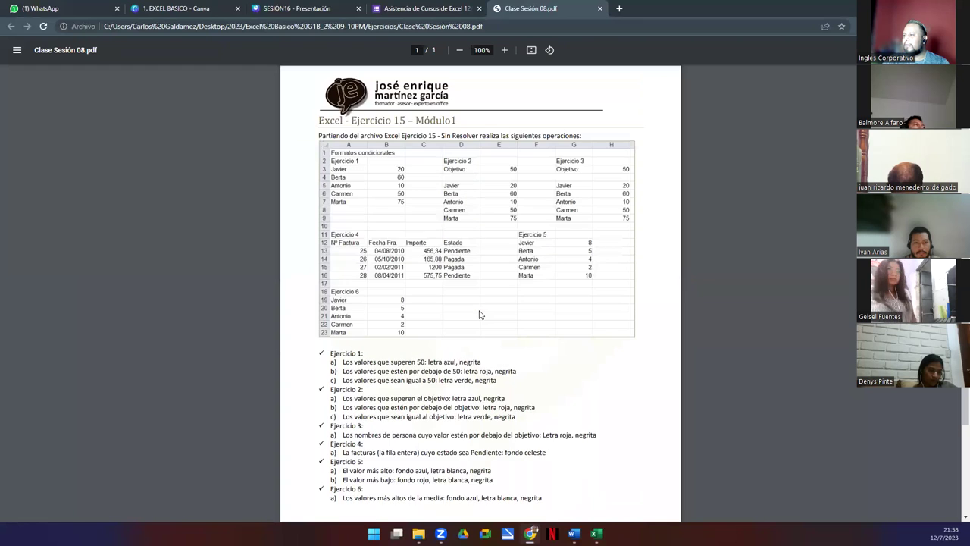
scroll(480, 313, "down", 3)
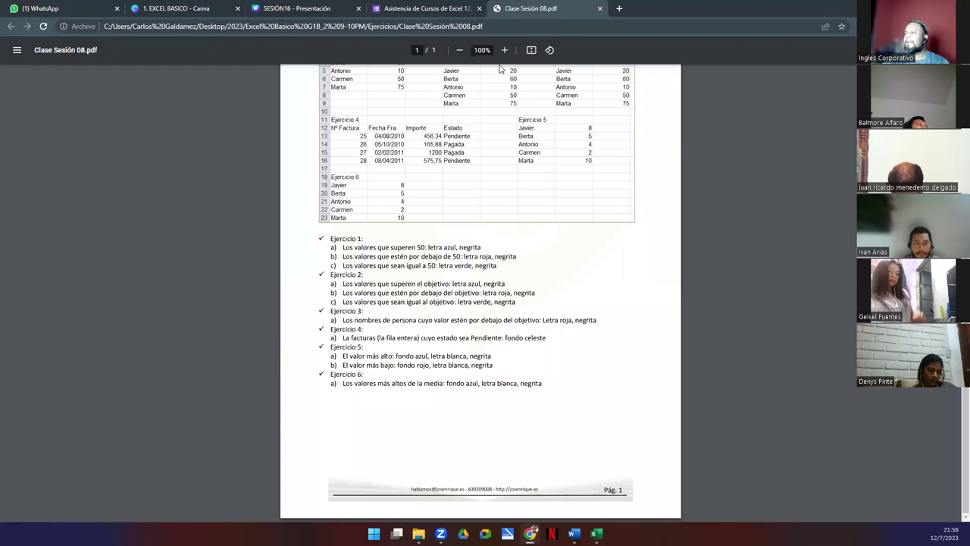
- Close the exercise PDF and present the SESIÓN16 Canva presentation in full screen
left_click(599, 9)
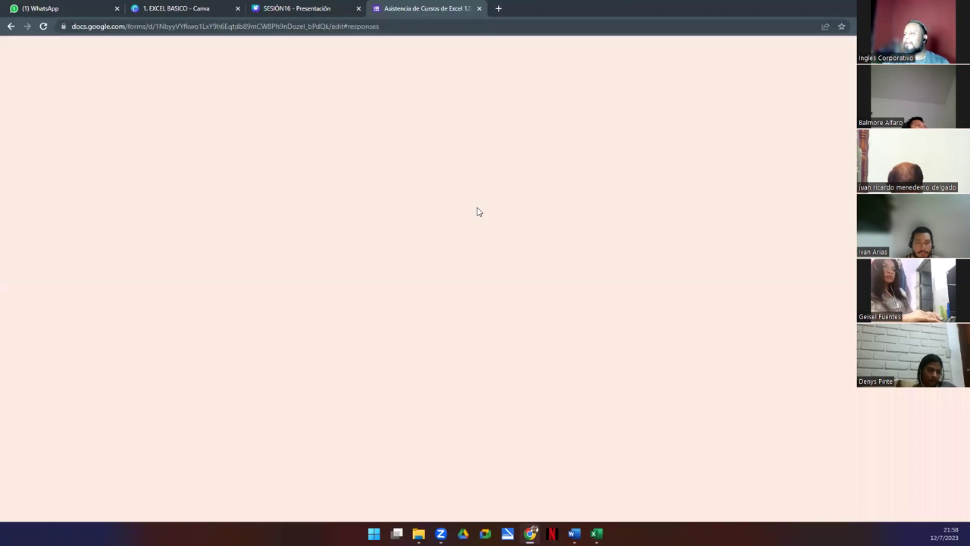
left_click(326, 10)
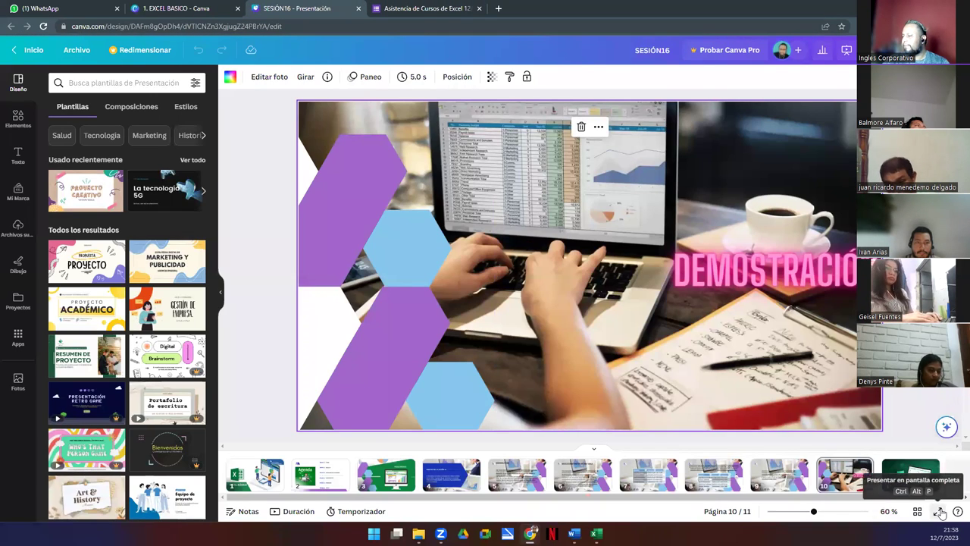
left_click(938, 511)
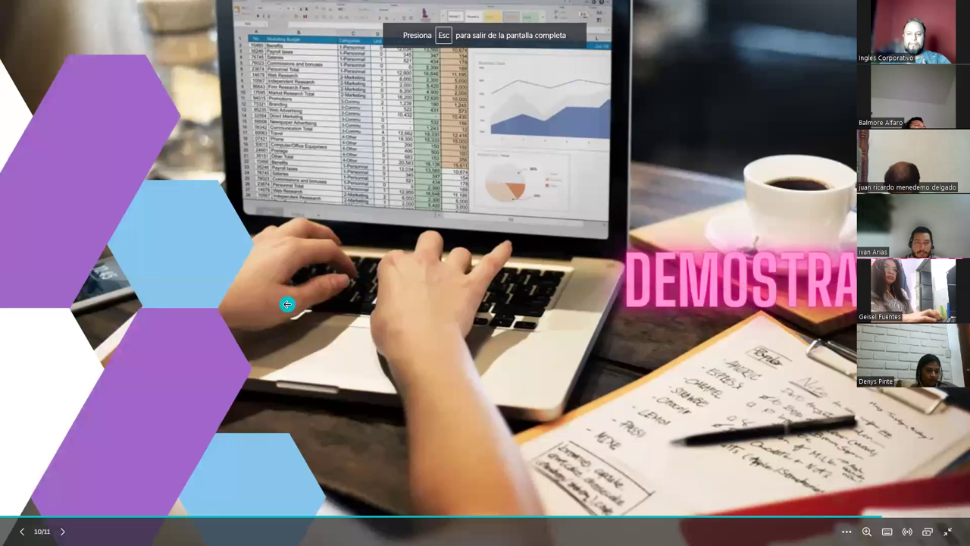
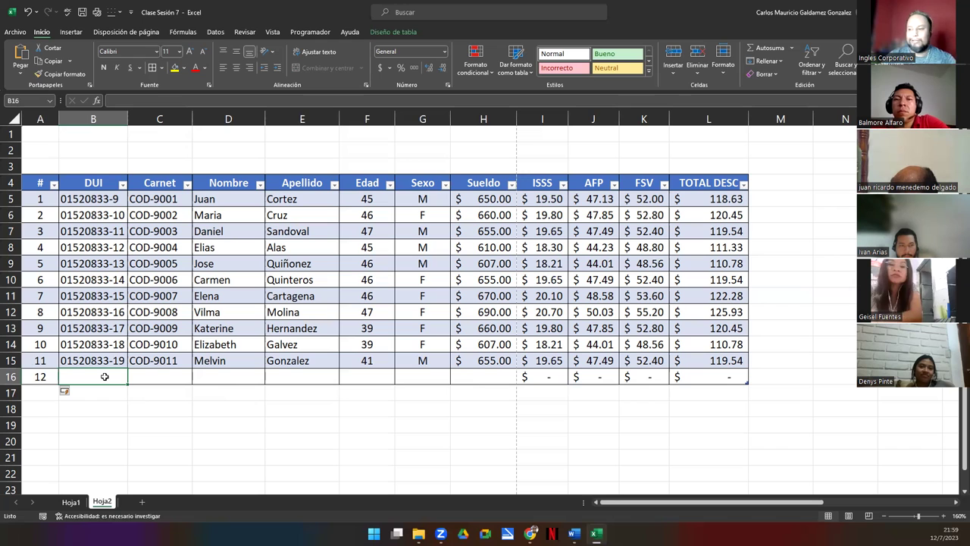
- In the Excel table, continue the DUI and Carnet series into row 16 and enter the employee's first name and surname
left_click_drag(103, 343, 195, 382)
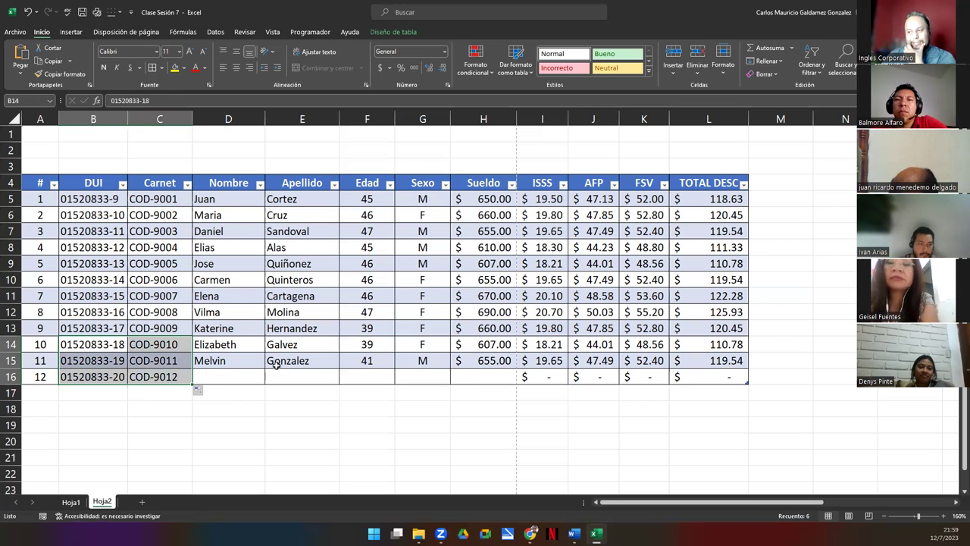
left_click(251, 375)
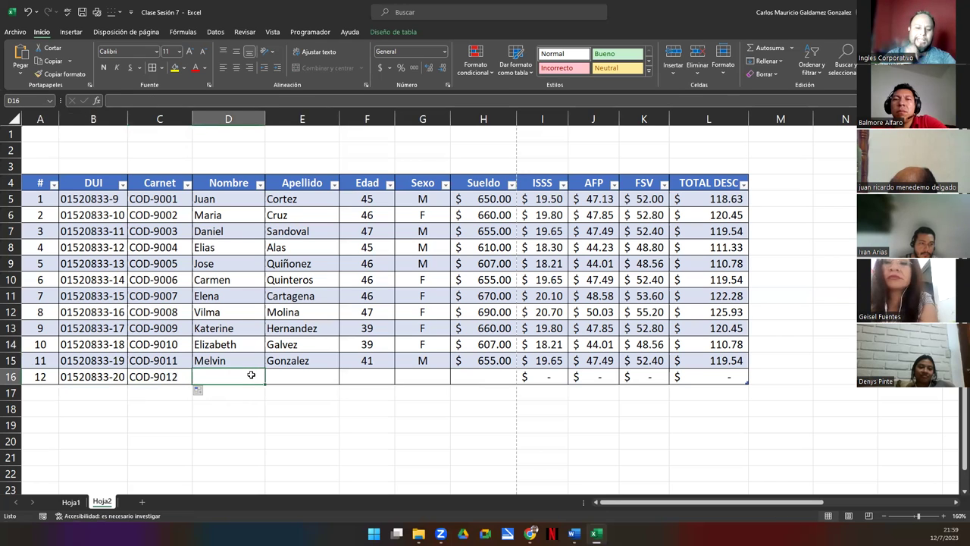
type("Juan")
key("Tab")
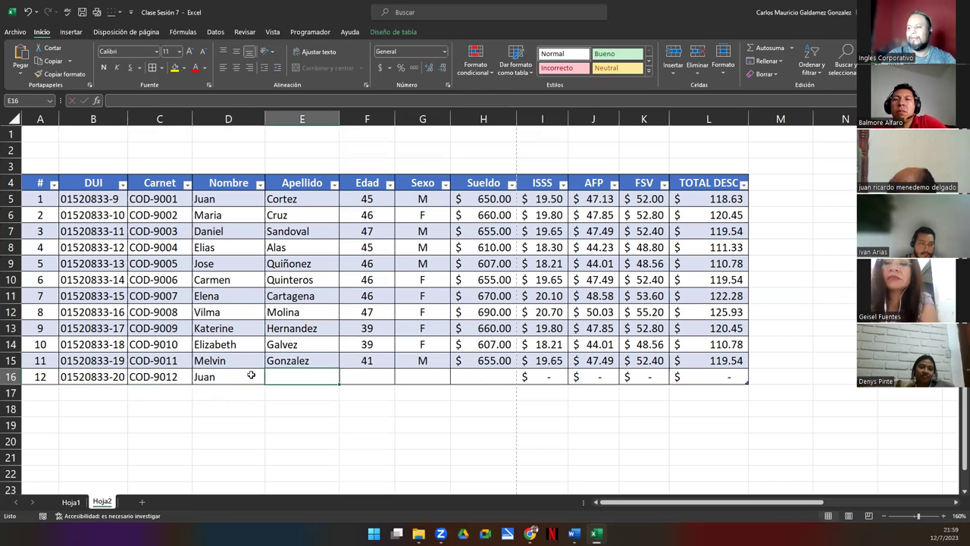
type("Mendoza")
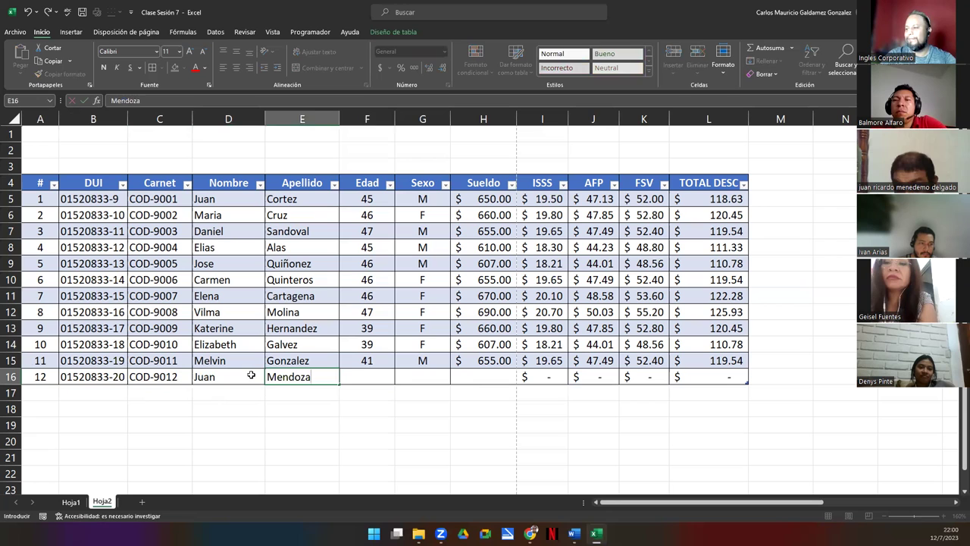
key("Tab")
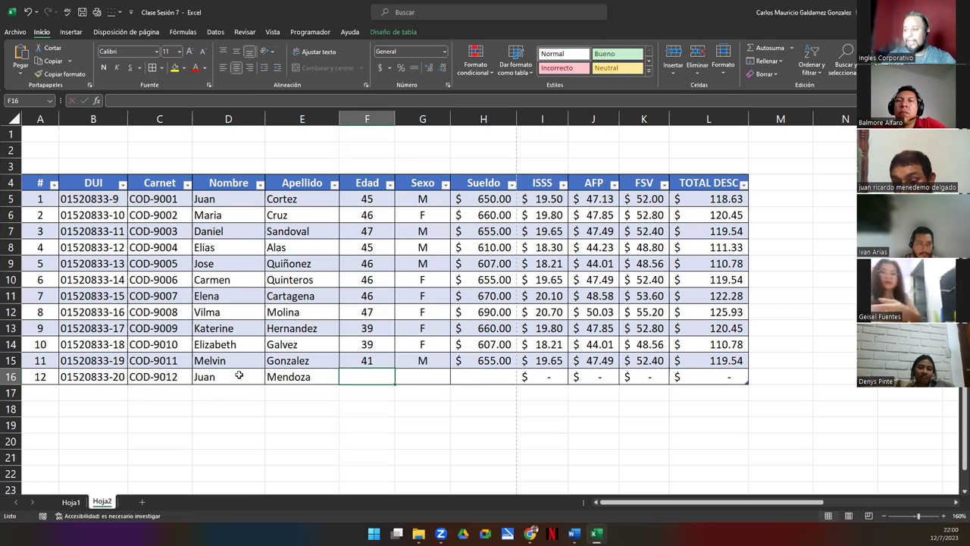
- Complete the employee record in row 16 with Edad 36, Sexo M and Sueldo 700
type("36")
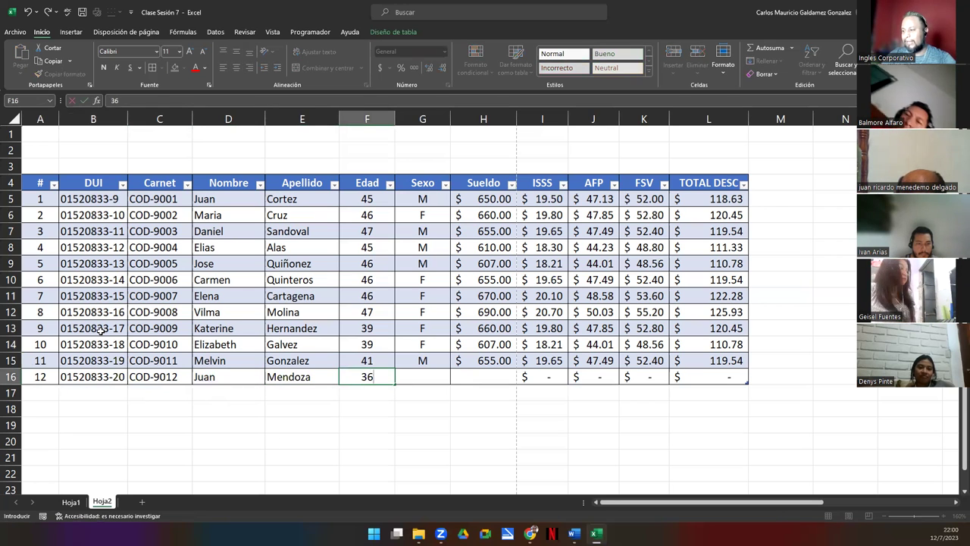
key("Tab")
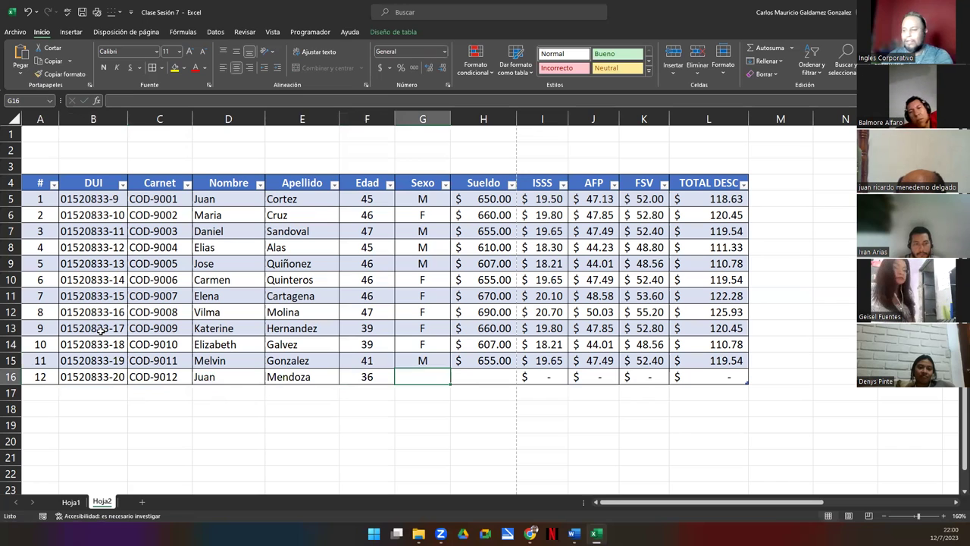
type("M")
key("Tab")
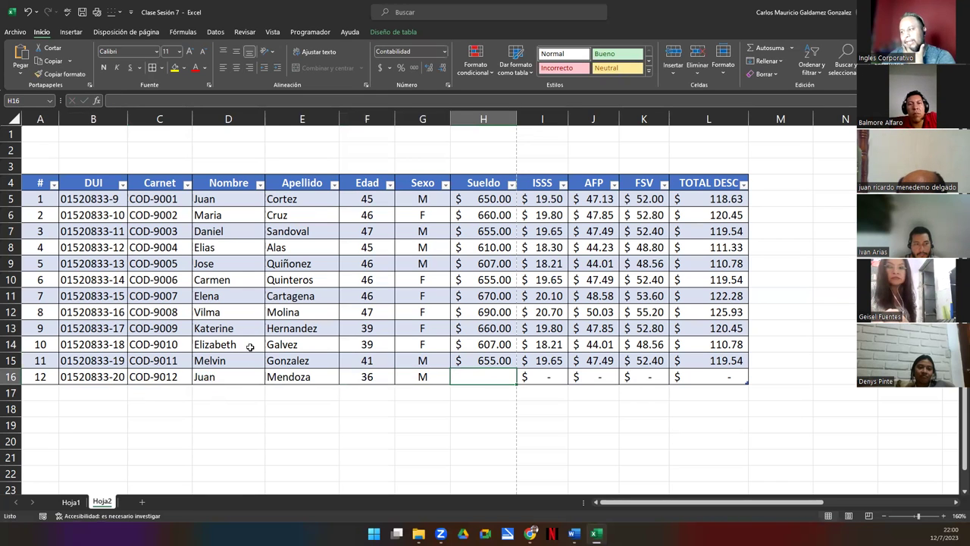
type("700")
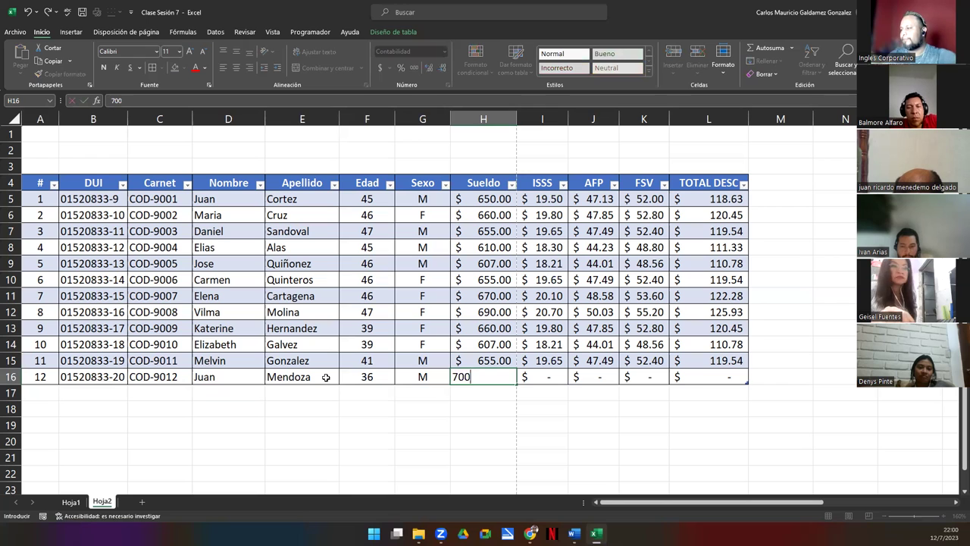
key("Return")
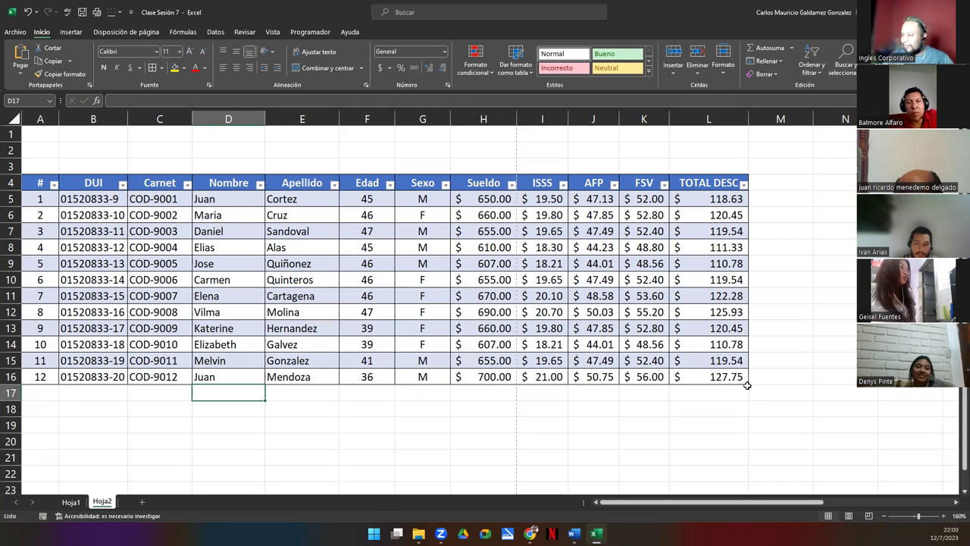
- Extend the table by one row to row 17 and continue the # numbering to 13
left_click_drag(748, 385, 749, 398)
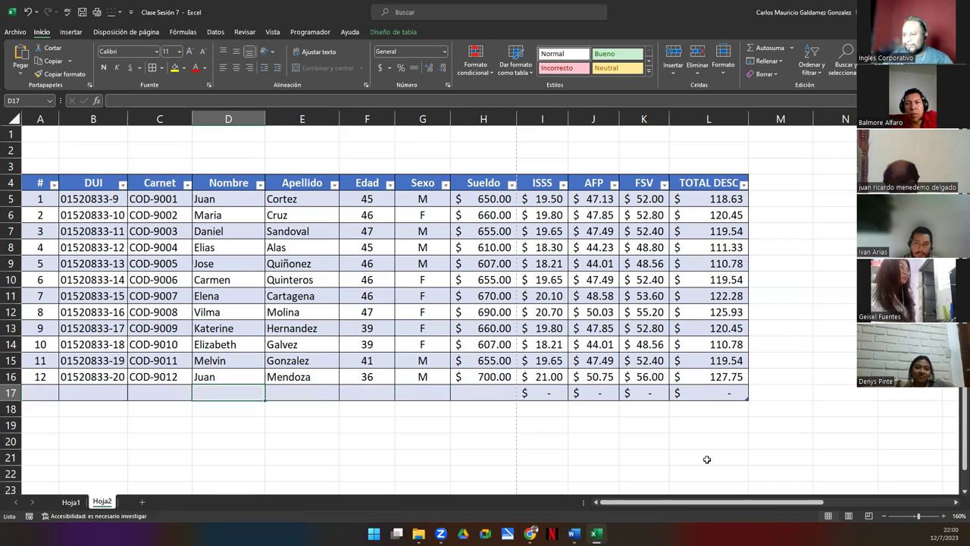
left_click(36, 392)
left_click_drag(38, 367, 61, 397)
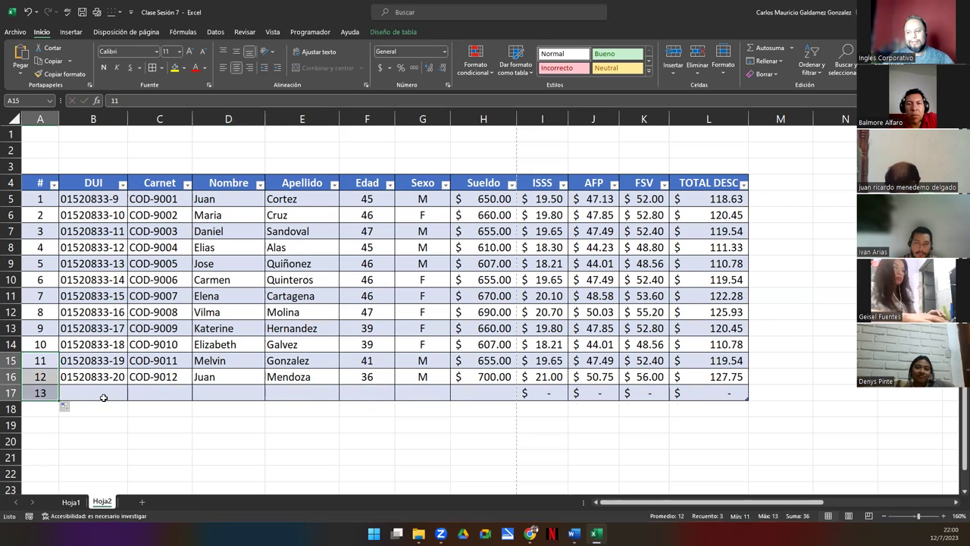
- Fill the DUI and Carnet series down from row 16 into row 17
left_click(106, 379)
left_click_drag(127, 385, 124, 397)
left_click(163, 376)
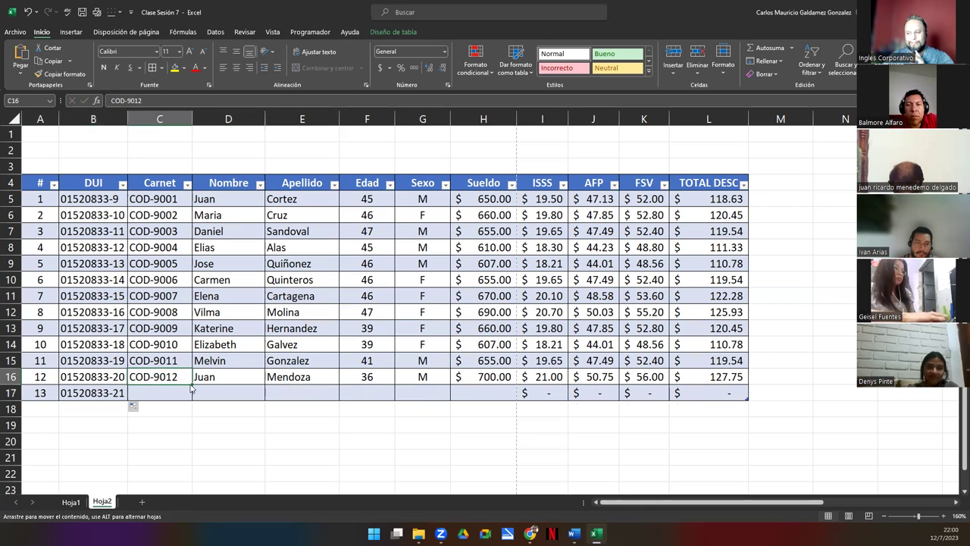
left_click_drag(192, 385, 193, 398)
- Enter the new employee's first name and surname in row 17
left_click(220, 394)
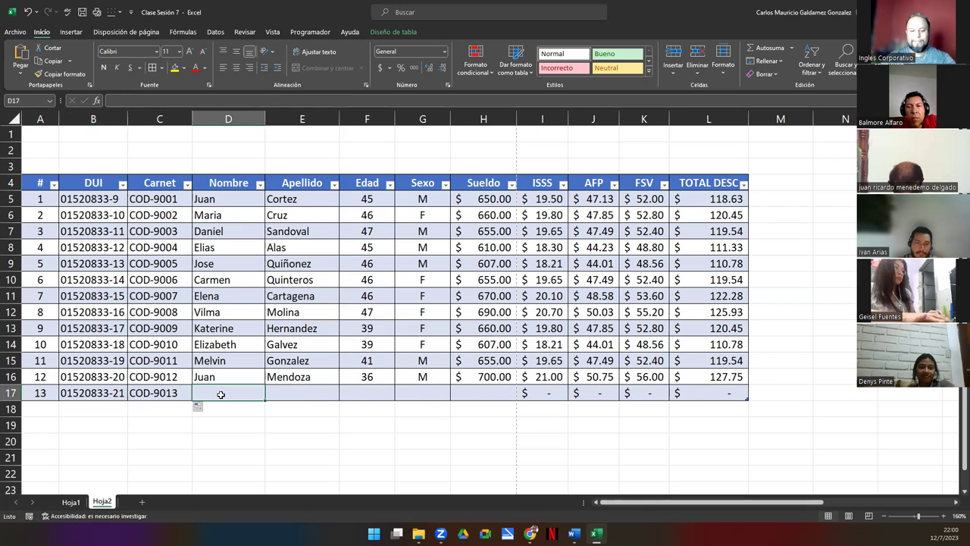
type("Carolina")
key("Tab")
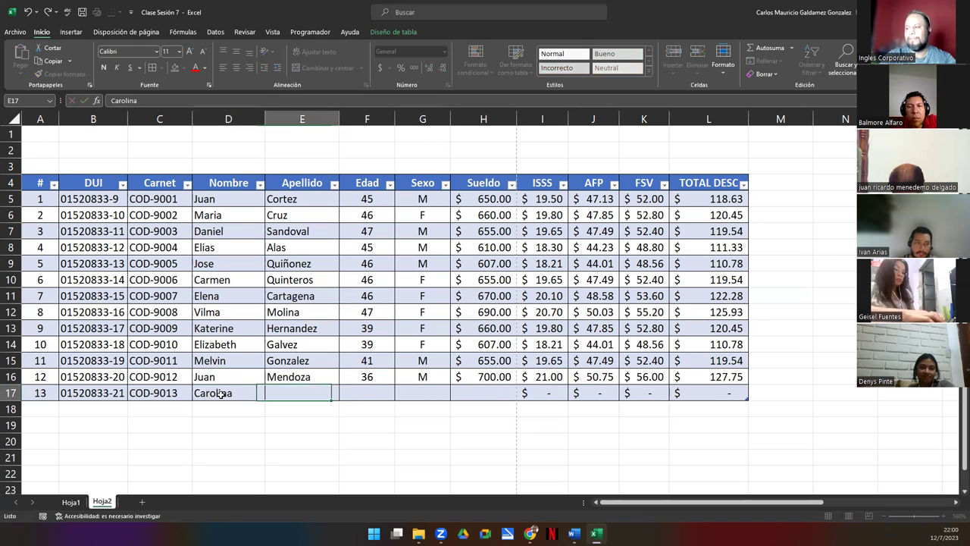
type("Orti")
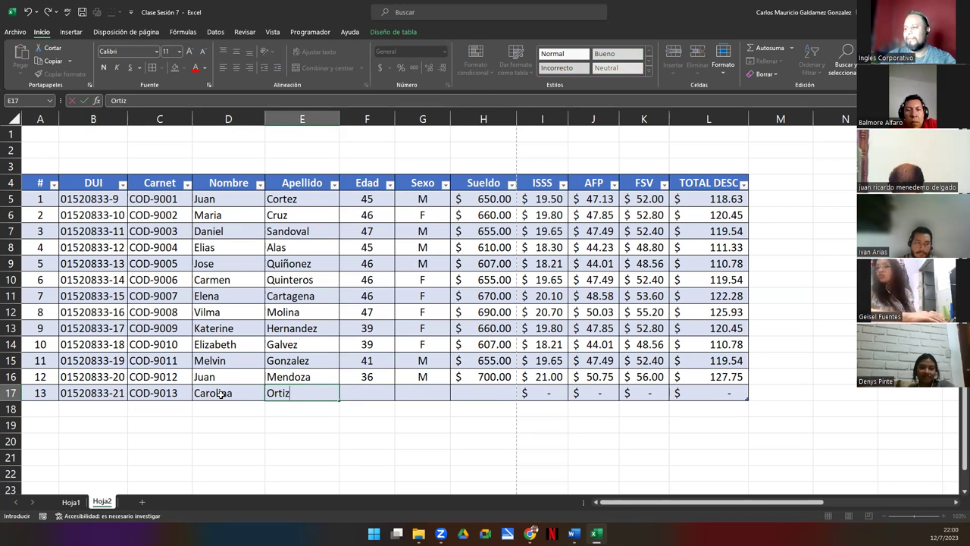
type("z")
key("Tab")
- Complete the employee record in row 17 with Edad 28, Sexo F and Sueldo 490.87
type("28")
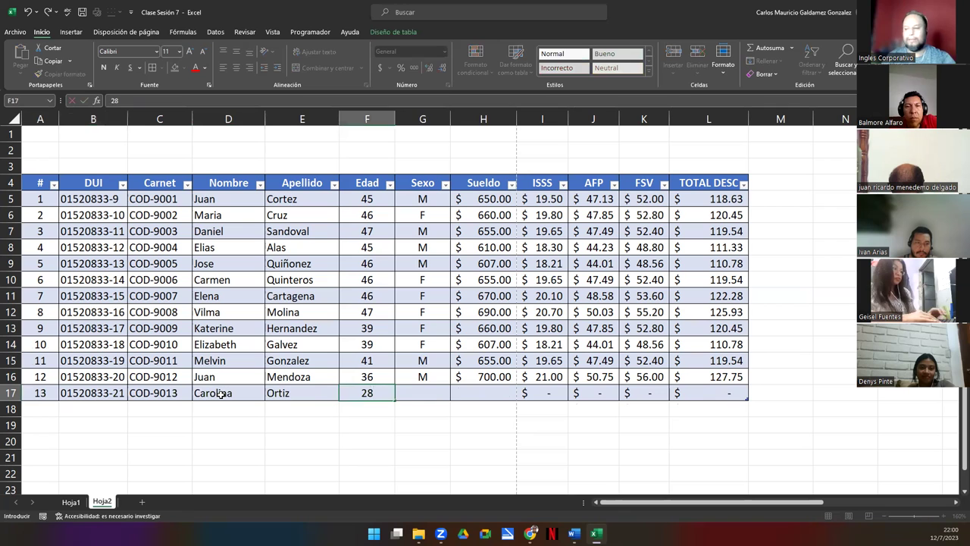
key("Tab")
type("F")
key("Tab")
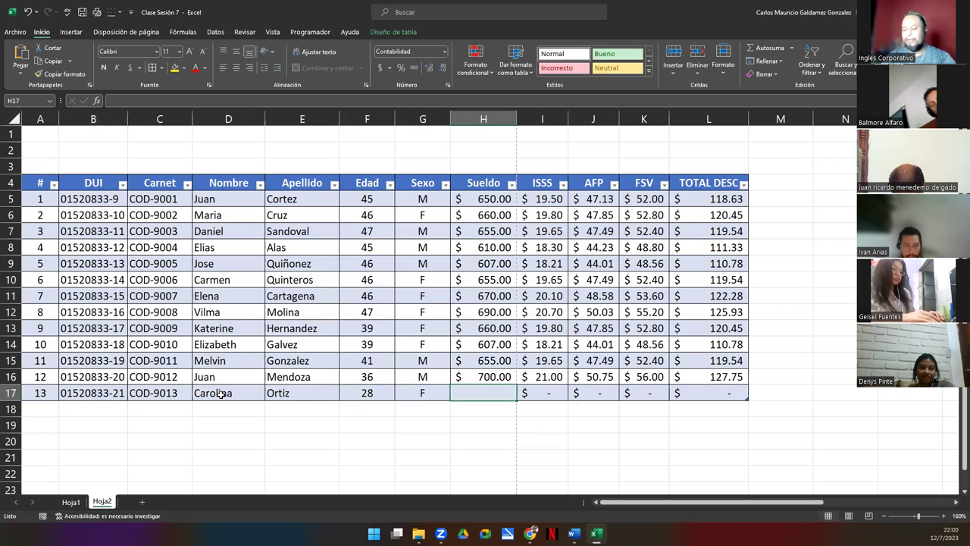
type("4")
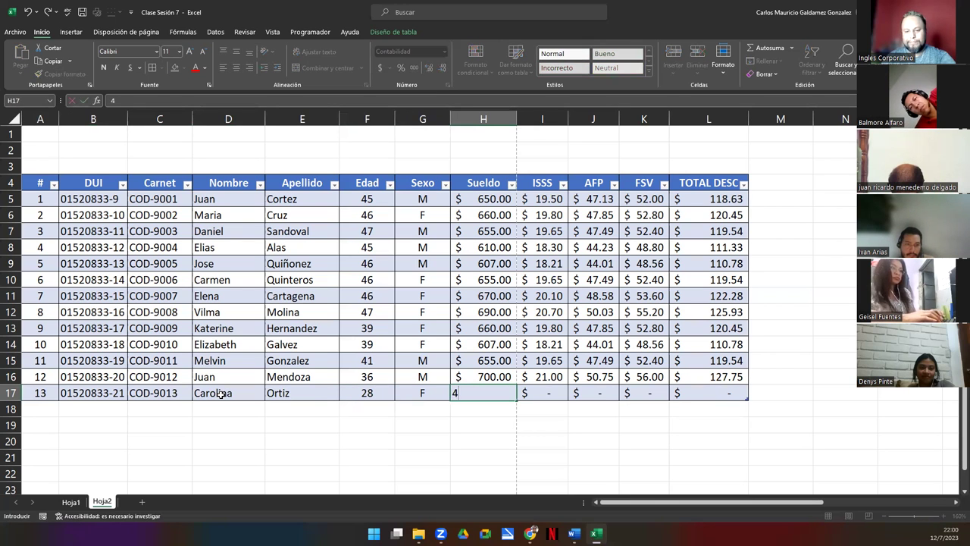
type("90.87")
key("Return")
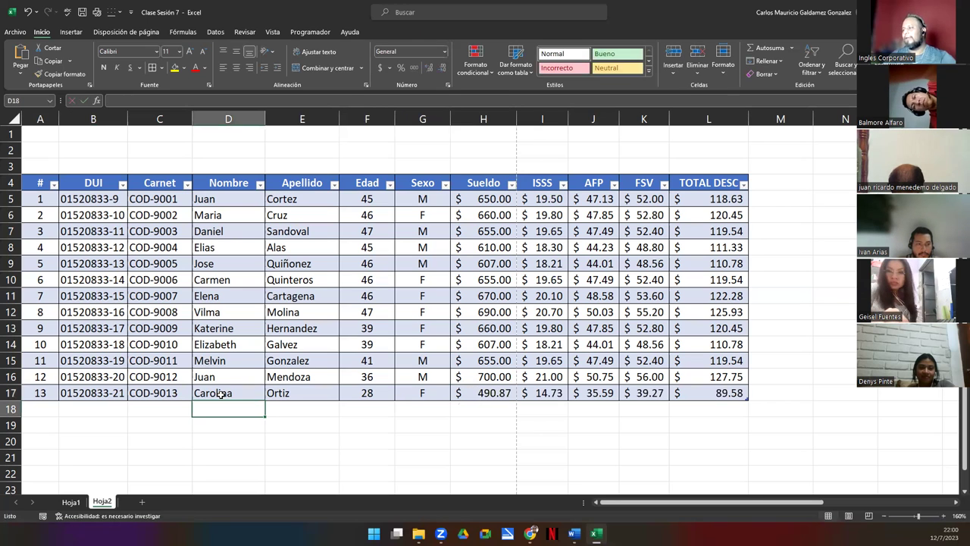